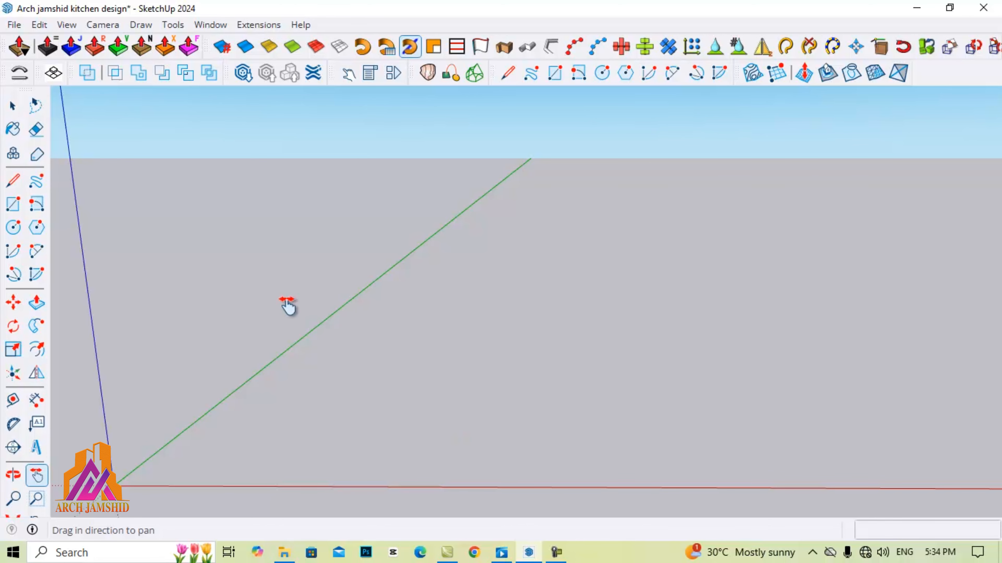
# Step: Draw a 5 m by 5 m rectangle on the ground near the origin as the room's floor
pyautogui.press('r')
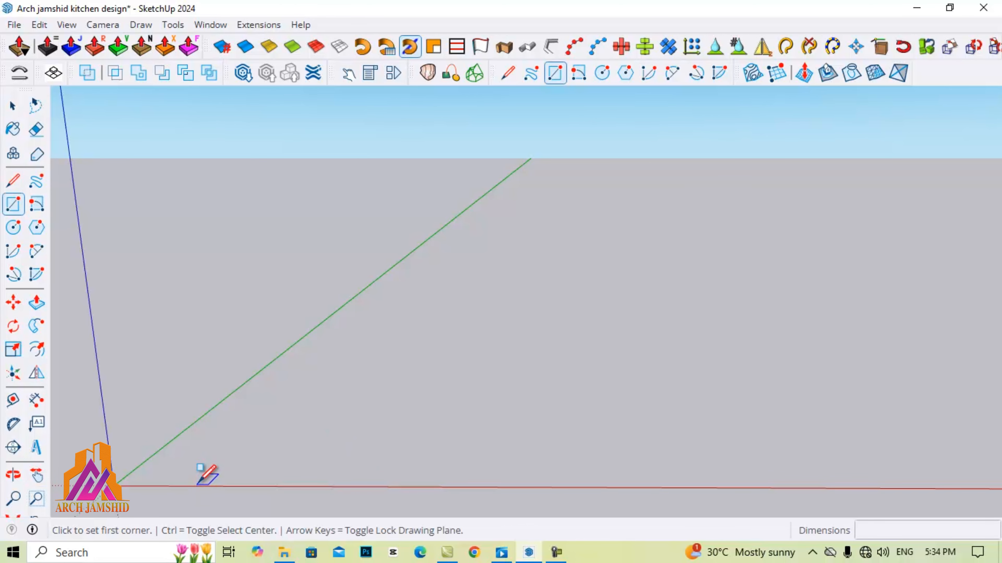
pyautogui.click(257, 455)
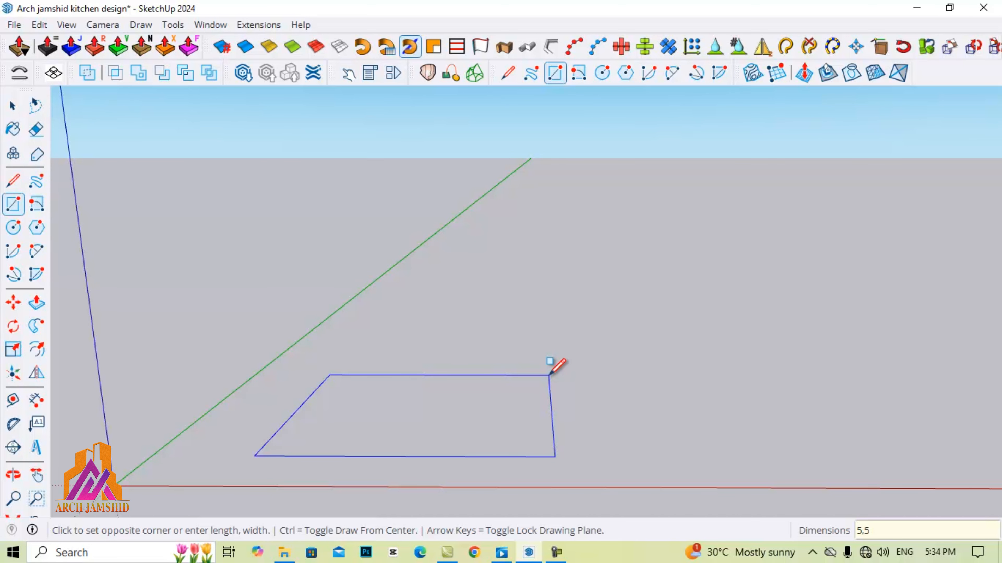
pyautogui.click(550, 375)
pyautogui.scroll(-3, 223, 476)
pyautogui.press('space')
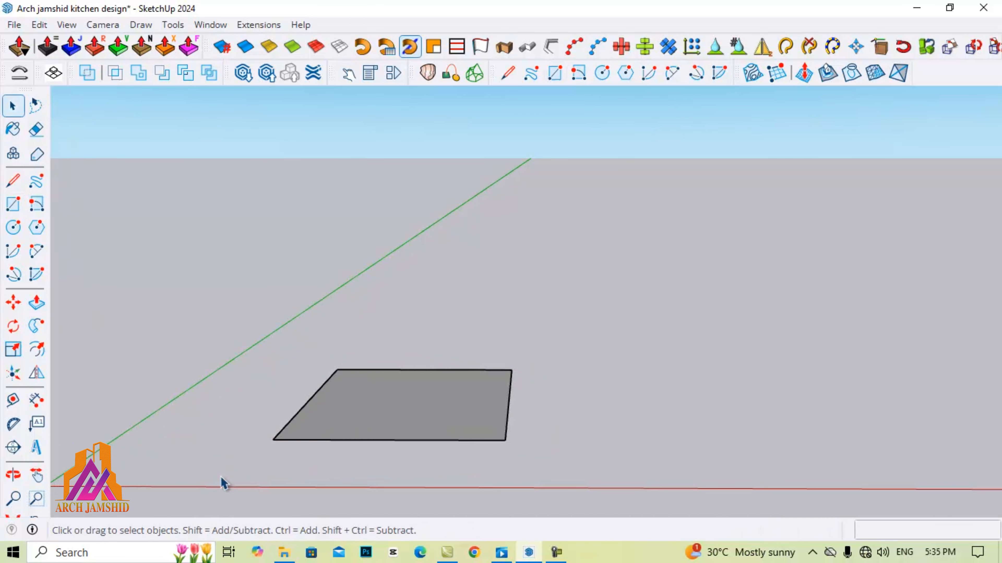
# Step: Place guide lines 0.2 m inside the right and back edges of the floor to mark the wall thickness
pyautogui.moveTo(331, 418); pyautogui.dragTo(525, 409, button='middle')
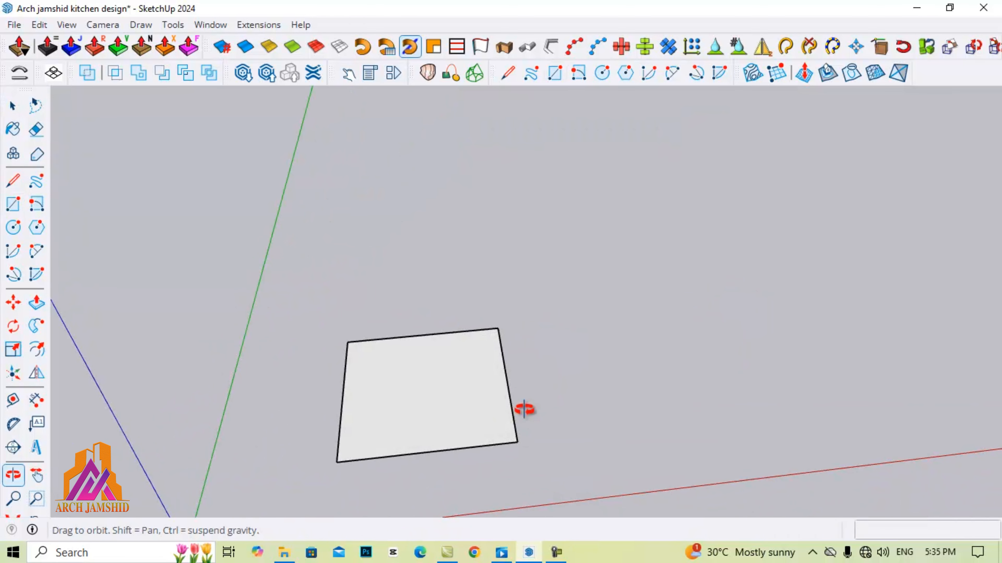
pyautogui.click(13, 400)
pyautogui.click(506, 379)
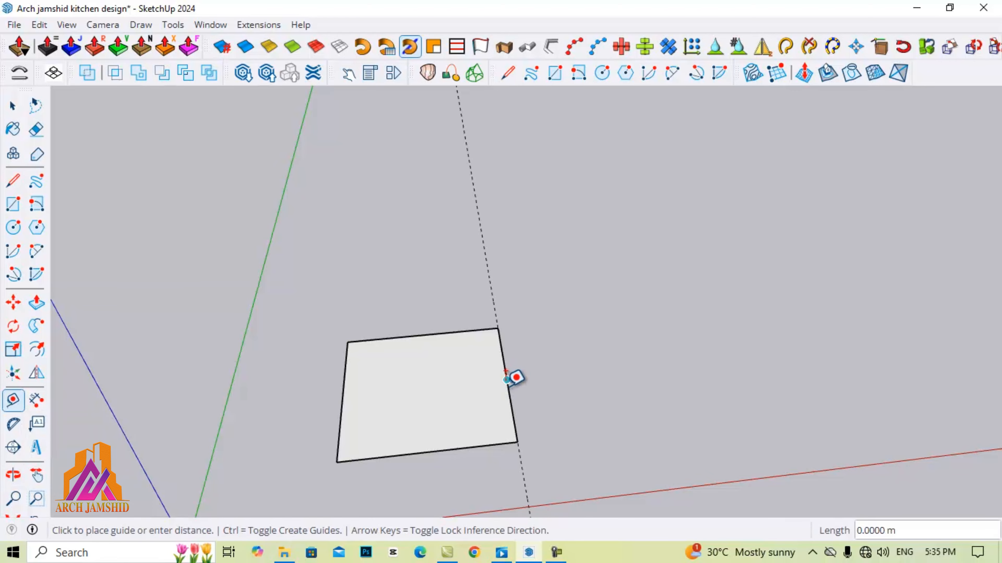
pyautogui.write('0.2')
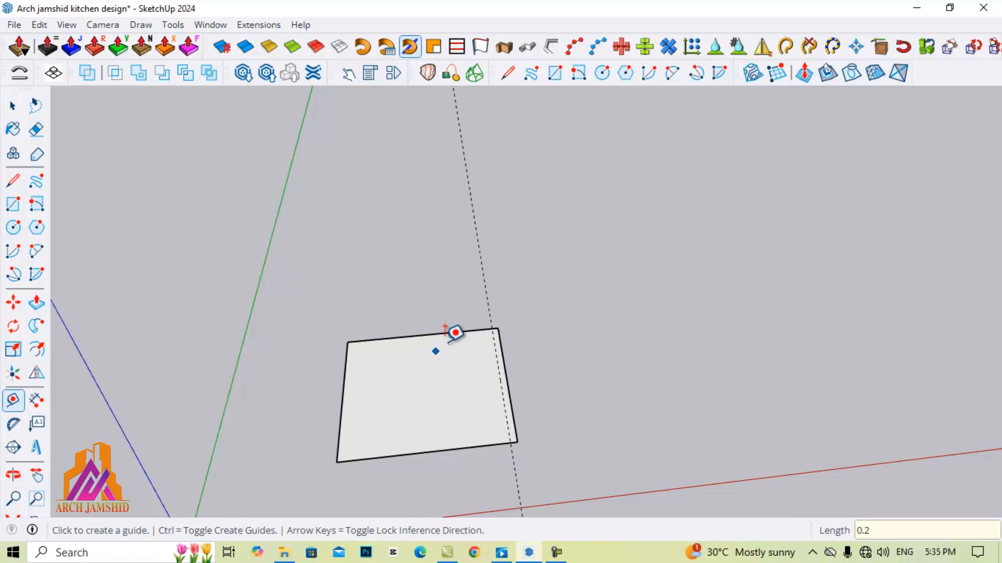
pyautogui.click(447, 334)
pyautogui.click(461, 365)
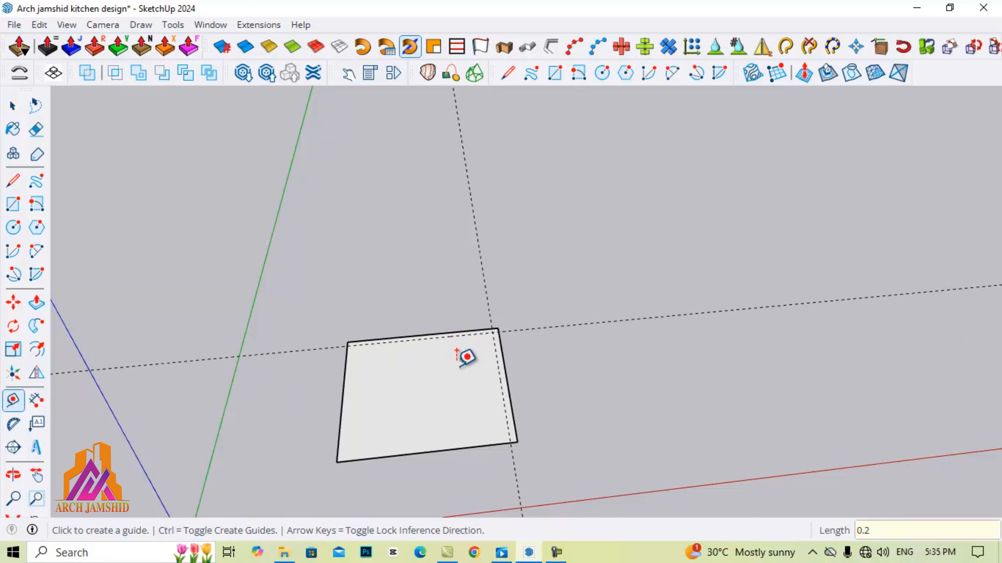
# Step: Draw the two inner wall lines along the guides, from the left edge to the front edge, and remove the guides
pyautogui.scroll(2, 467, 357)
pyautogui.press('l')
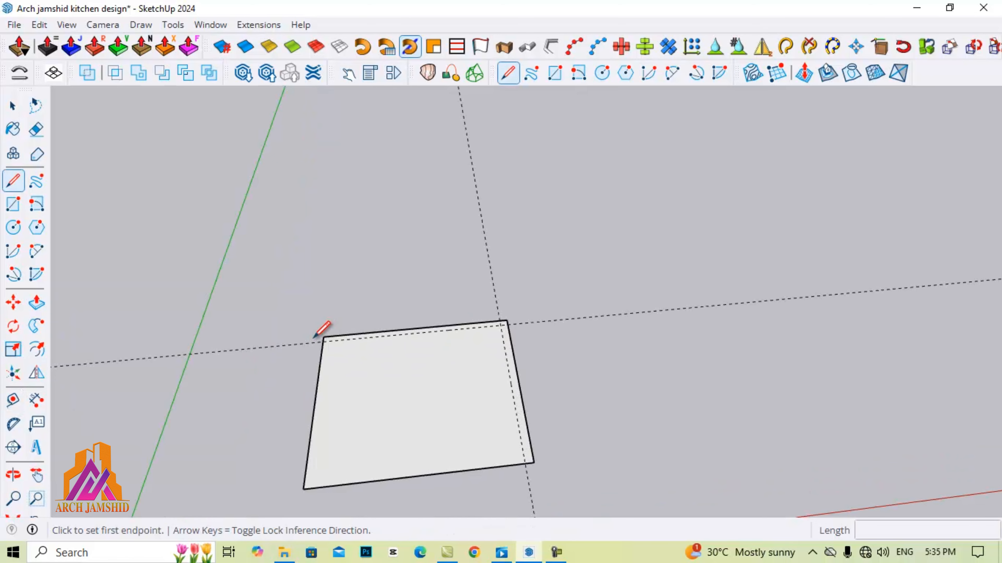
pyautogui.scroll(2, 323, 338)
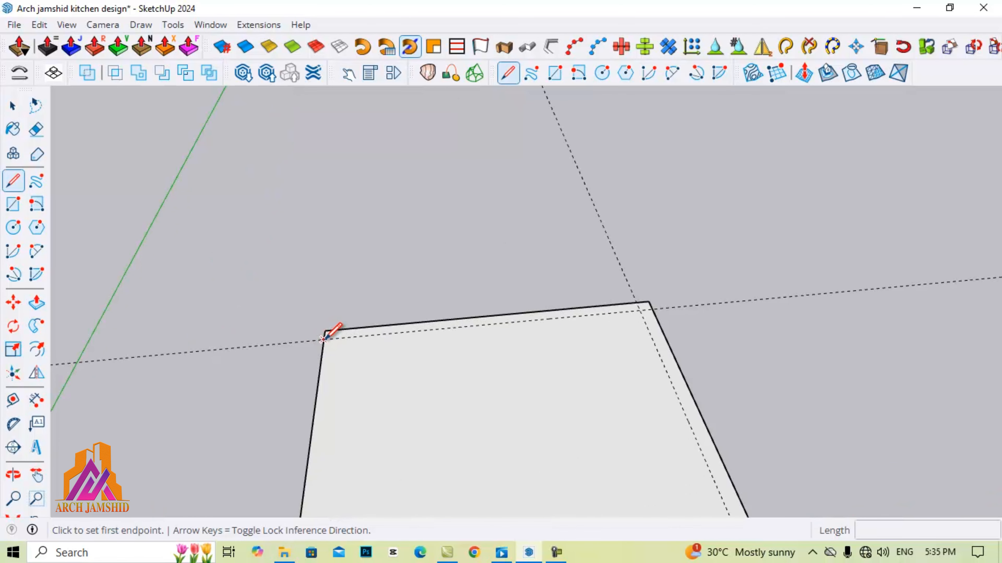
pyautogui.click(323, 339)
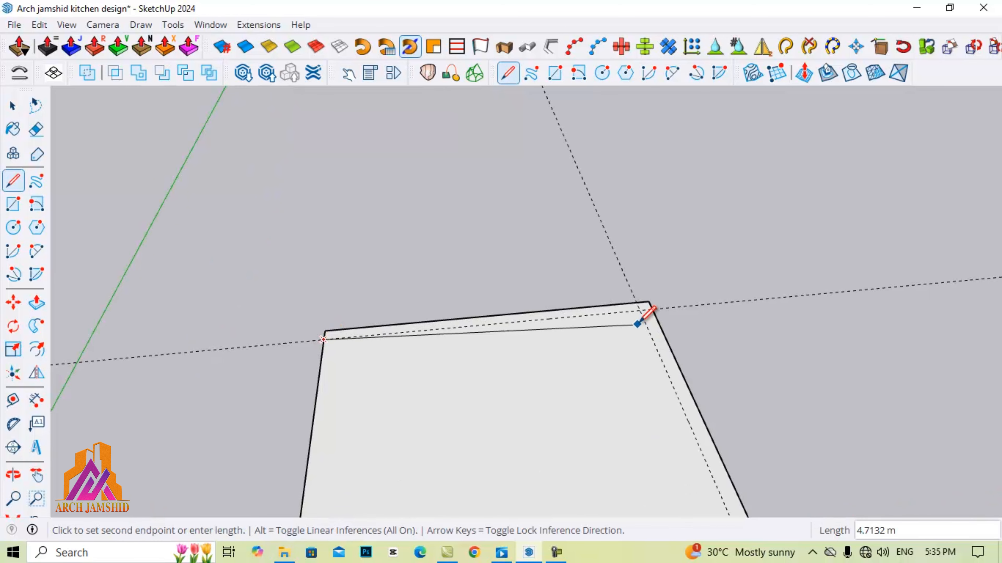
pyautogui.click(639, 310)
pyautogui.scroll(-2, 639, 310)
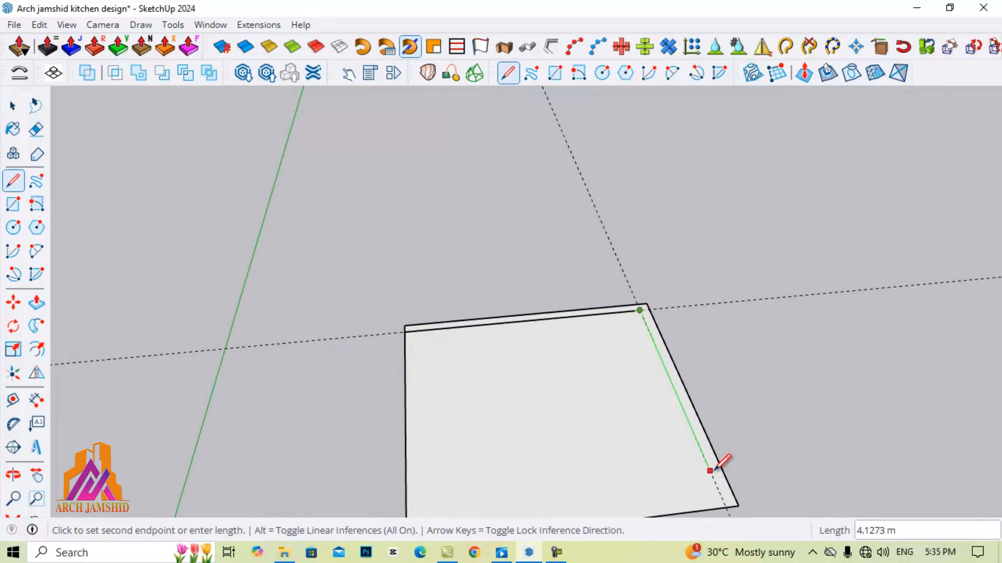
pyautogui.scroll(-1, 726, 475)
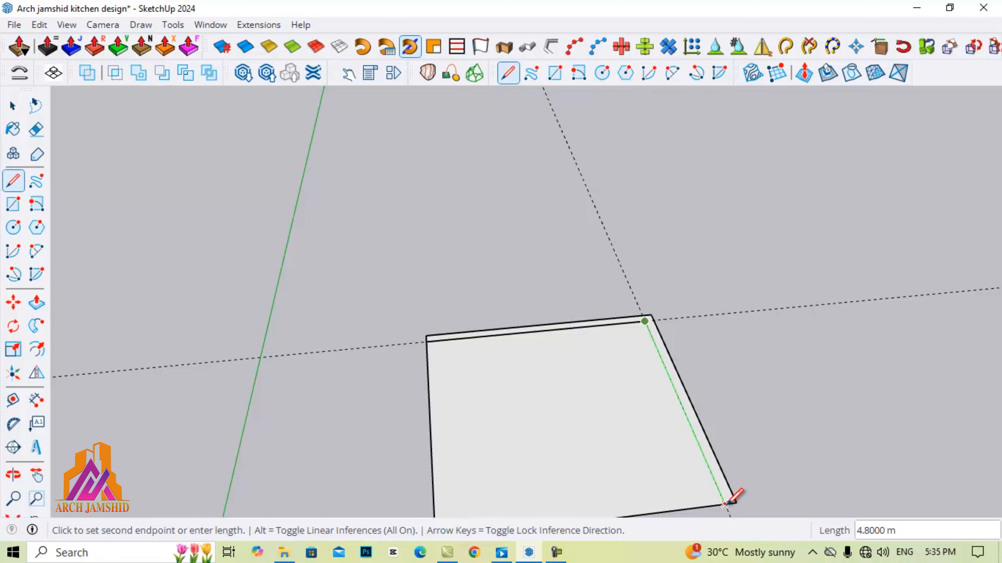
pyautogui.click(725, 503)
pyautogui.press('space')
pyautogui.scroll(-1, 720, 277)
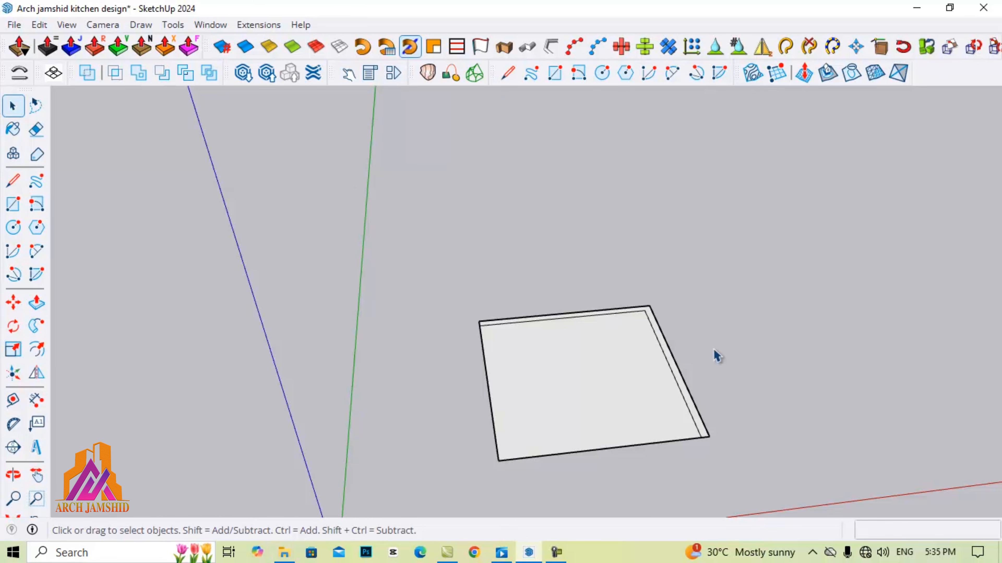
# Step: Extrude the L-shaped wall strip upward 3 m with Push/Pull
pyautogui.scroll(-2, 276, 347)
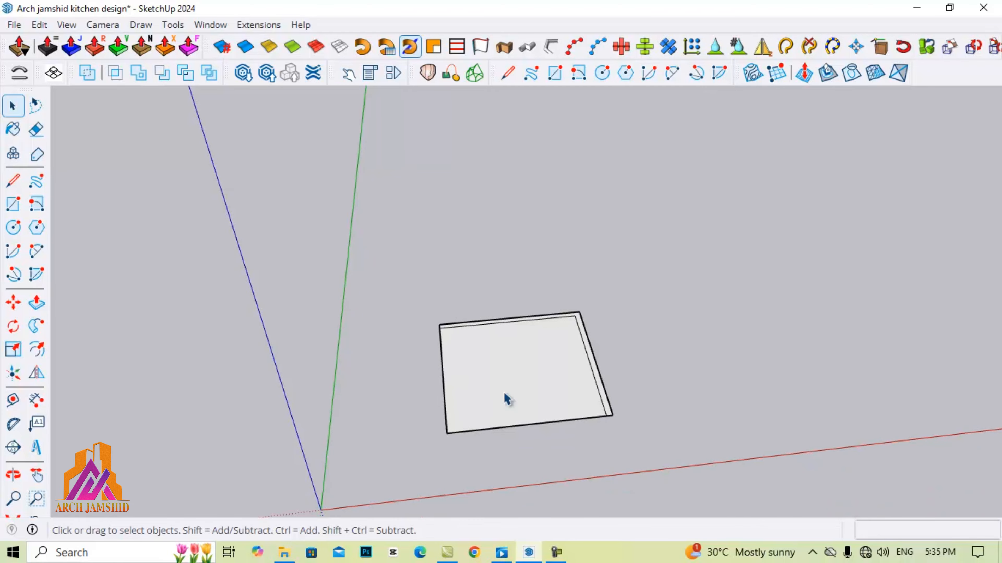
pyautogui.scroll(3, 509, 399)
pyautogui.press('p')
pyautogui.click(624, 405)
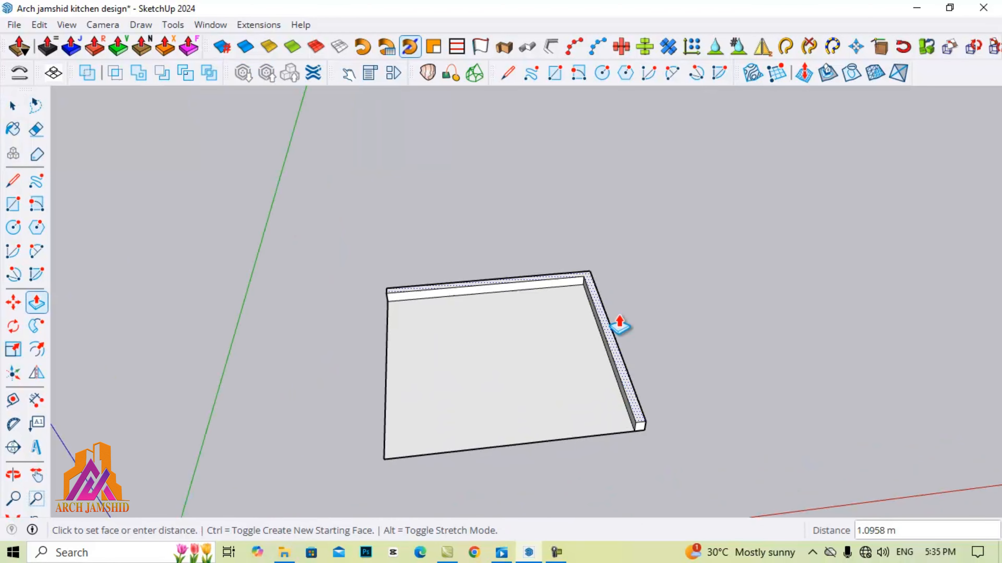
pyautogui.click(620, 277)
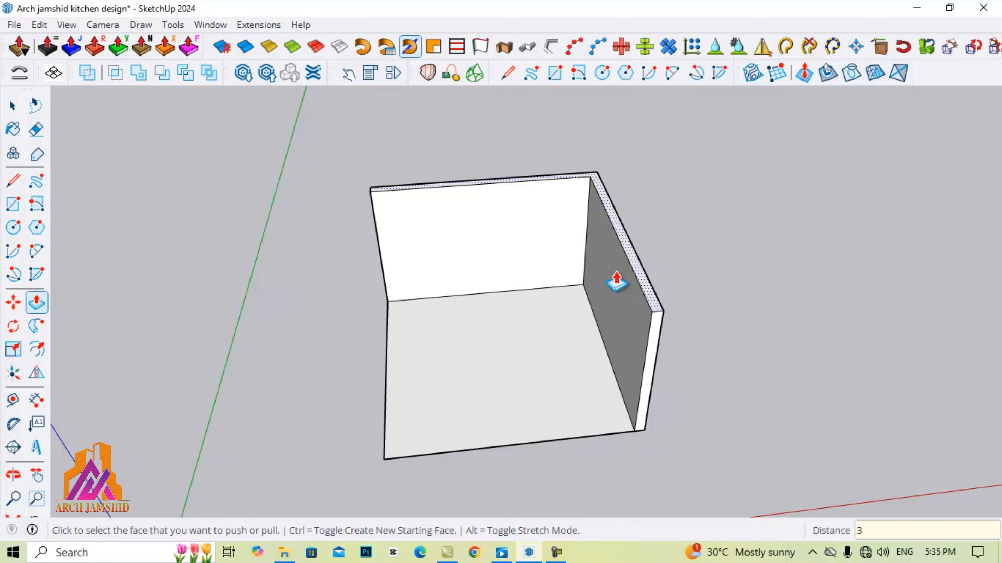
pyautogui.write('3')
pyautogui.press('Return')
# Step: Place floor guide lines 0.6 m from the base of each of the two walls
pyautogui.press('o')
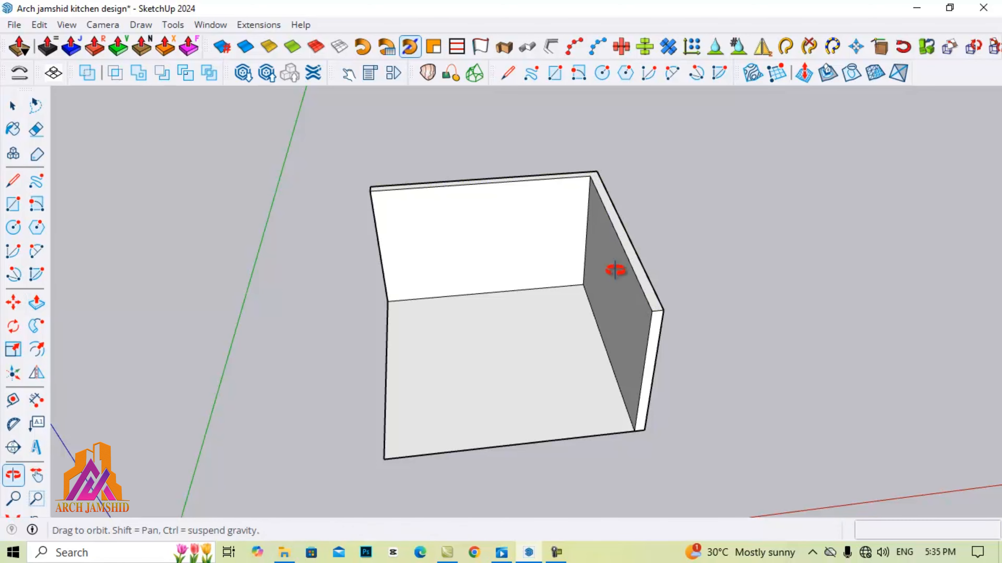
pyautogui.moveTo(510, 388)
pyautogui.mouseDown()
pyautogui.moveTo(695, 280)
pyautogui.moveTo(754, 334)
pyautogui.moveTo(518, 398)
pyautogui.mouseUp()
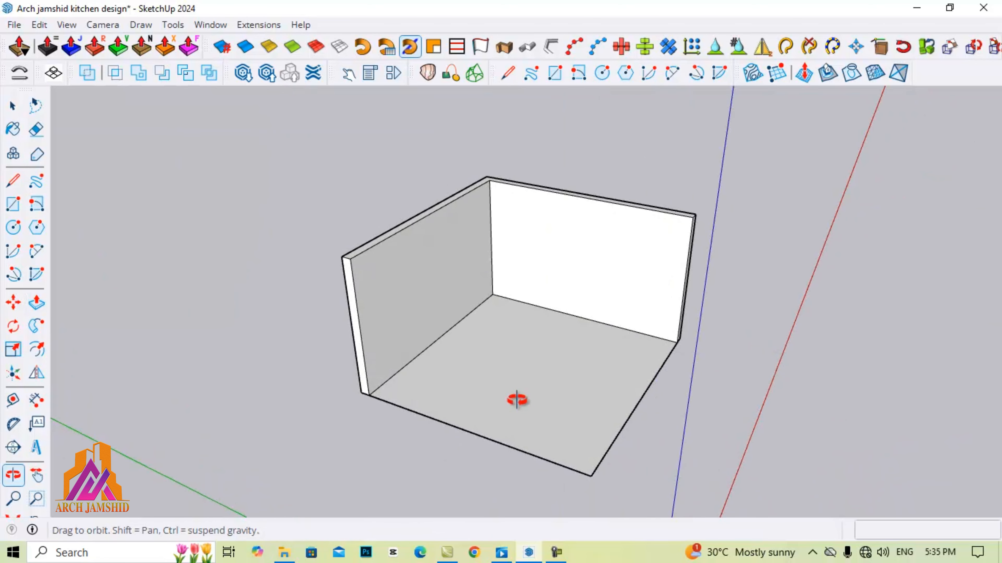
pyautogui.scroll(5, 473, 359)
pyautogui.moveTo(493, 354); pyautogui.dragTo(475, 373)
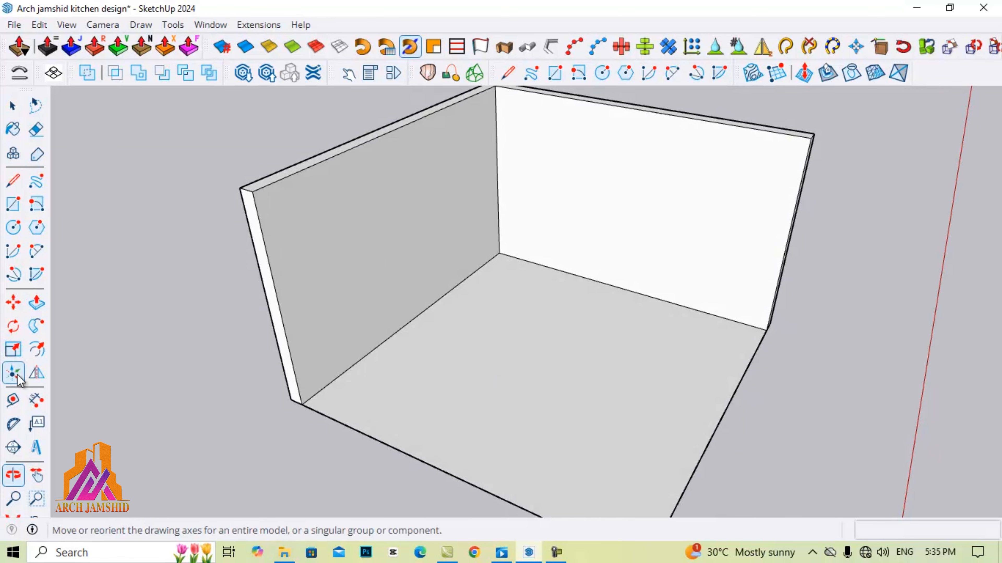
pyautogui.click(13, 399)
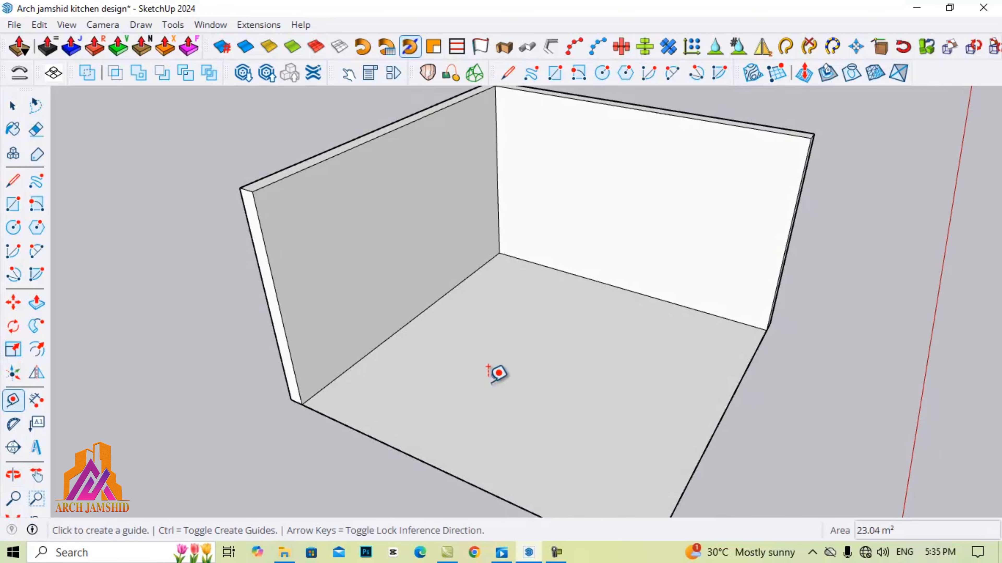
pyautogui.click(430, 305)
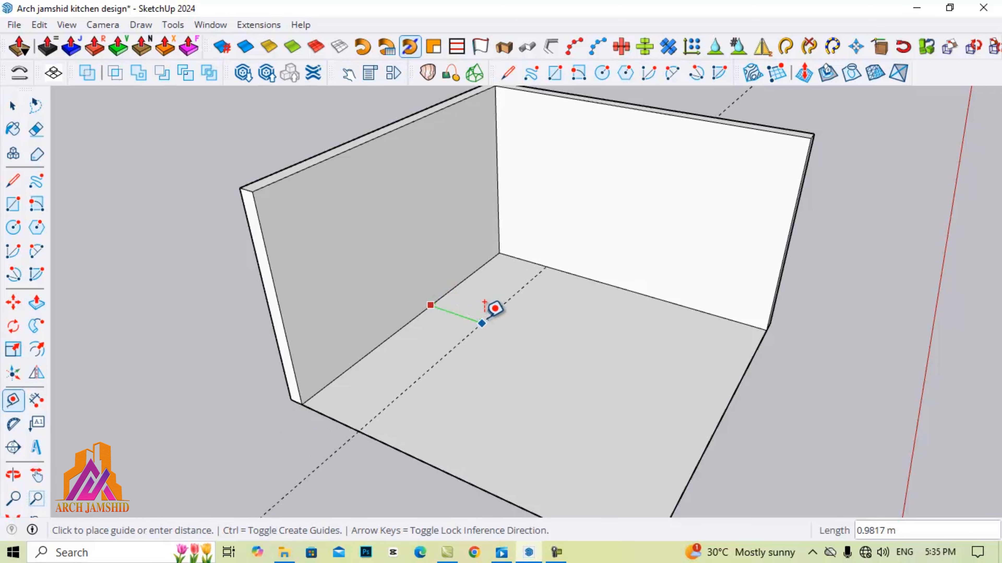
pyautogui.click(495, 308)
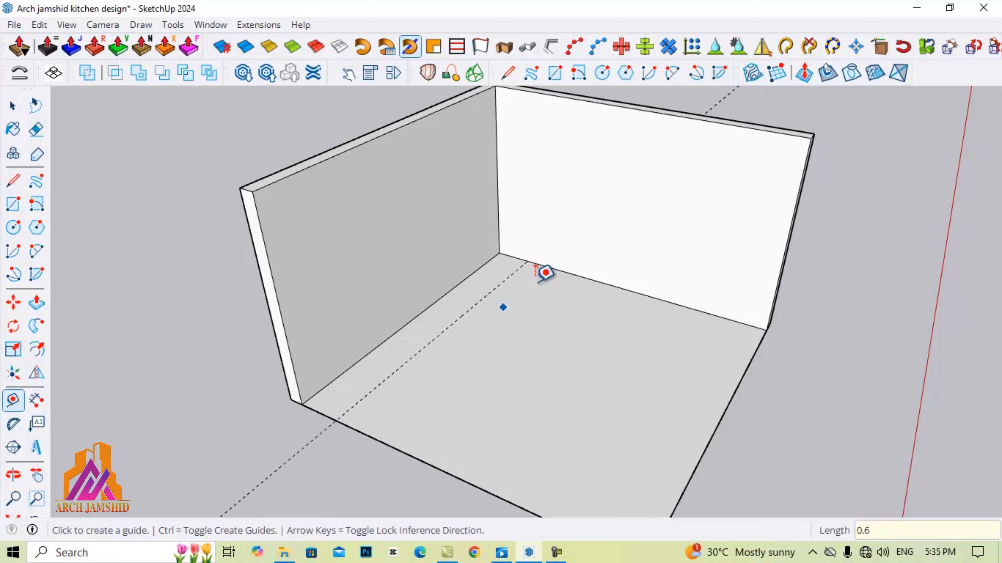
pyautogui.click(599, 282)
pyautogui.click(575, 308)
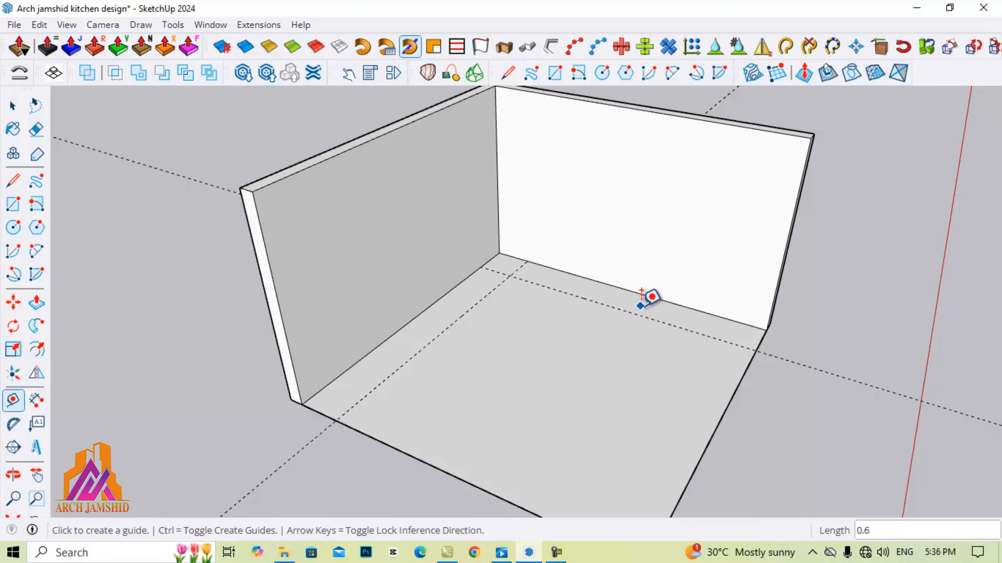
# Step: Place floor guide lines 2.8 m from the right wall's base and 3.6 m from the left wall's base
pyautogui.moveTo(432, 298); pyautogui.dragTo(427, 239, button='middle')
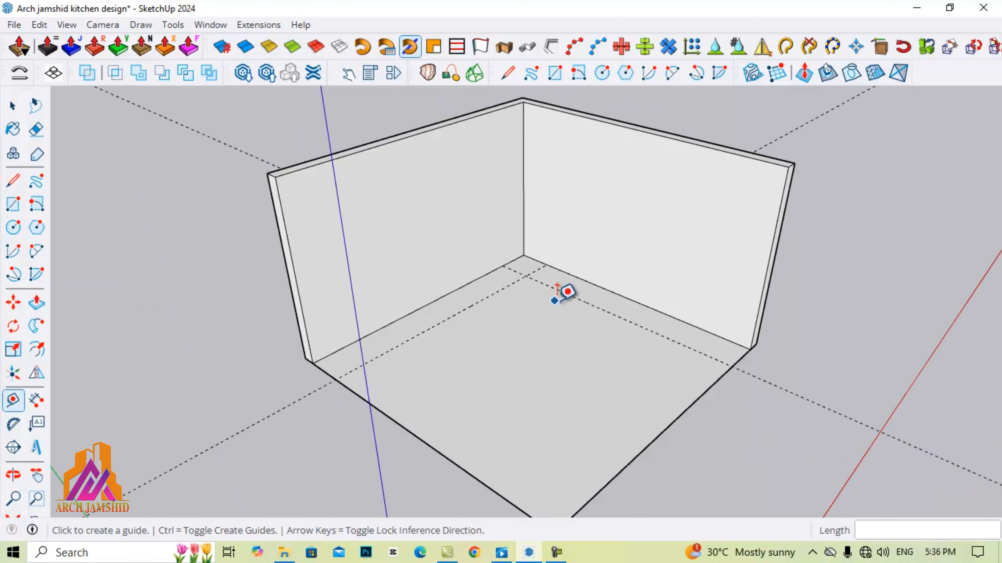
pyautogui.click(586, 281)
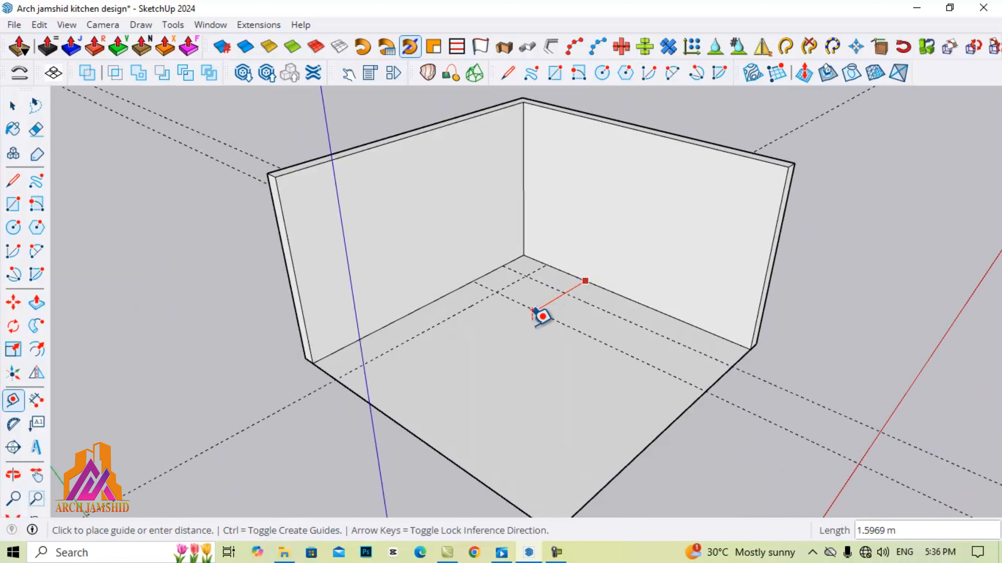
pyautogui.click(527, 332)
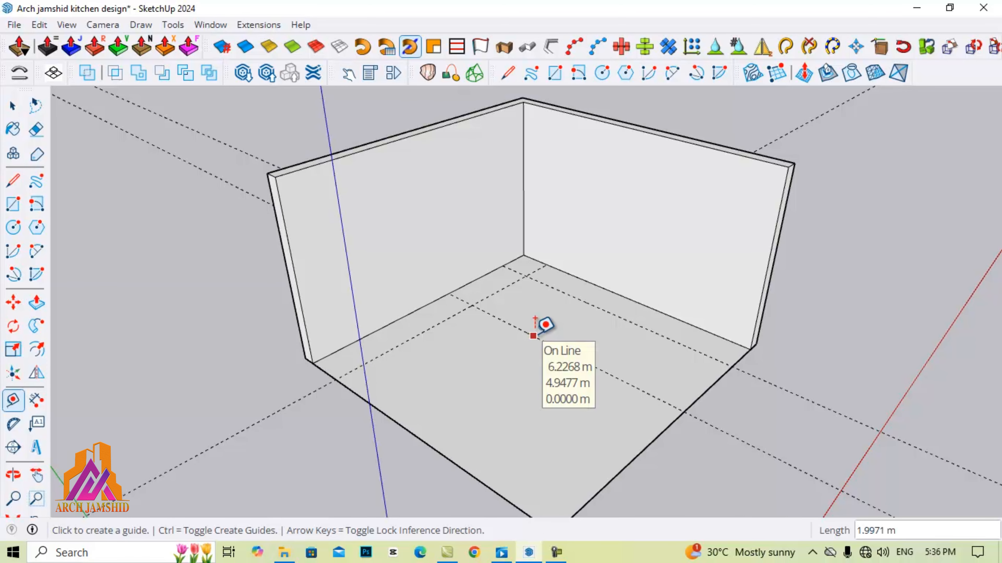
pyautogui.write('2.8')
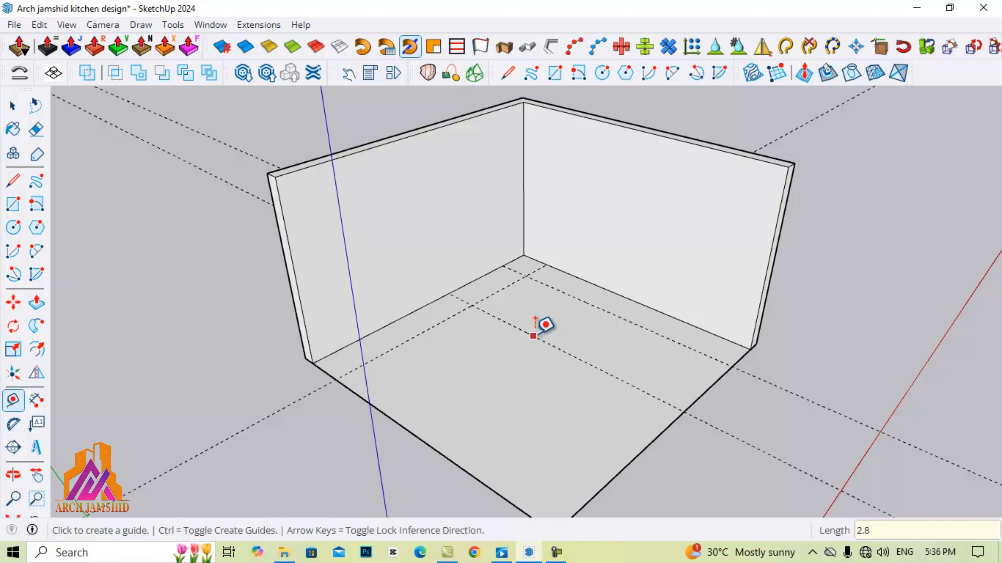
pyautogui.click(441, 297)
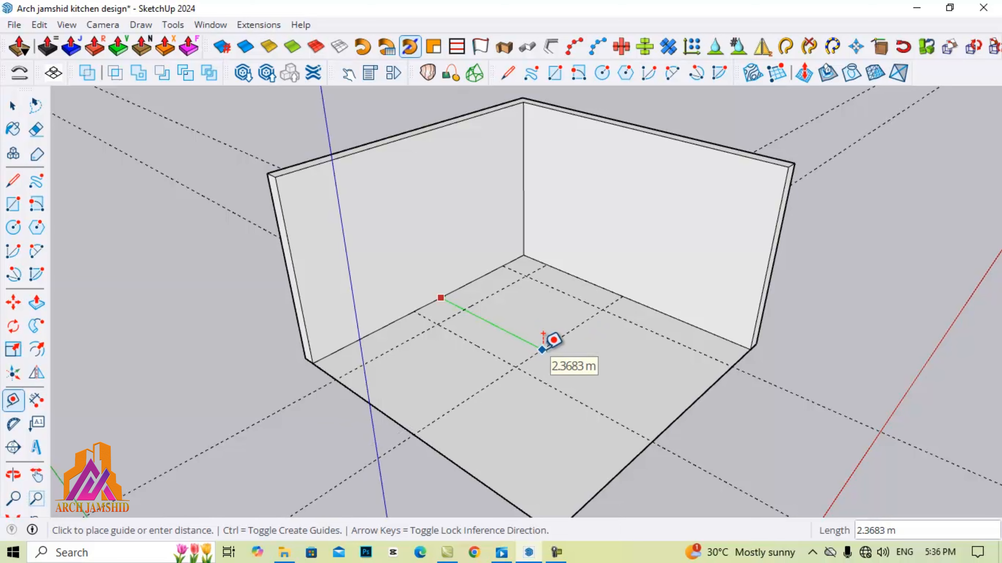
pyautogui.click(542, 350)
pyautogui.write('3.')
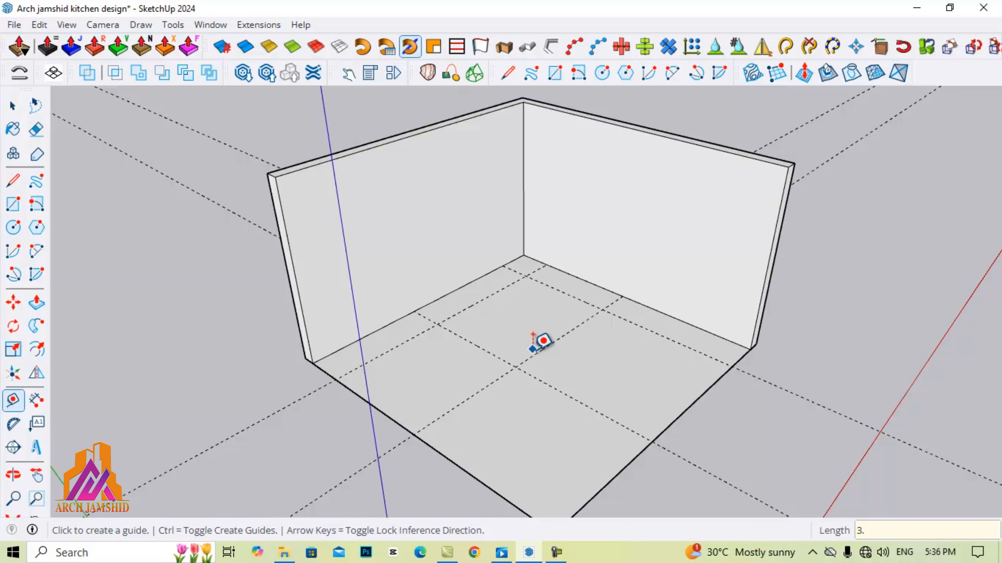
pyautogui.write('6')
pyautogui.press('Return')
# Step: Place guides 0.6 m from the 2.8 m guide towards the right wall and 2.6 m from the left wall's base
pyautogui.moveTo(541, 338); pyautogui.dragTo(364, 376, button='middle')
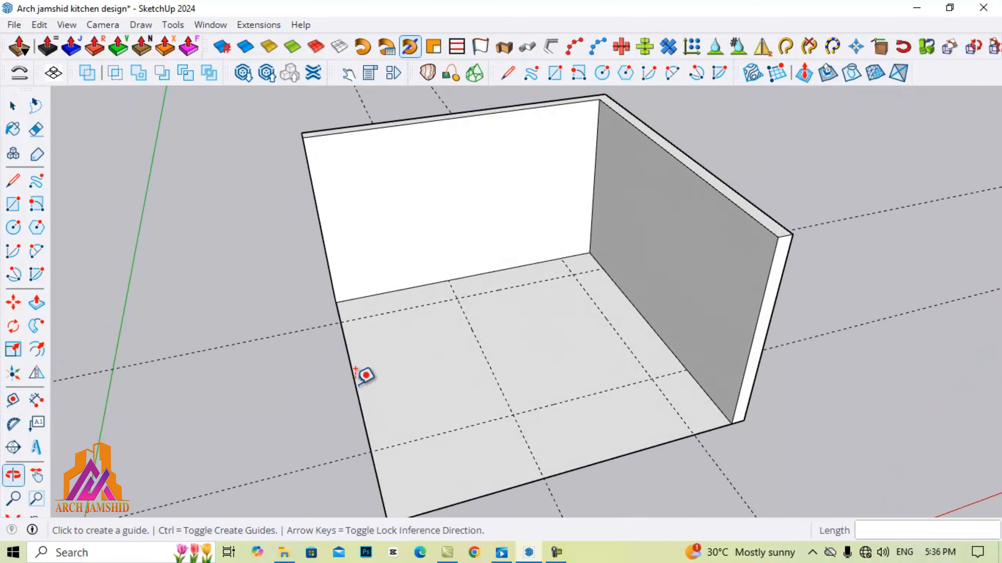
pyautogui.click(476, 340)
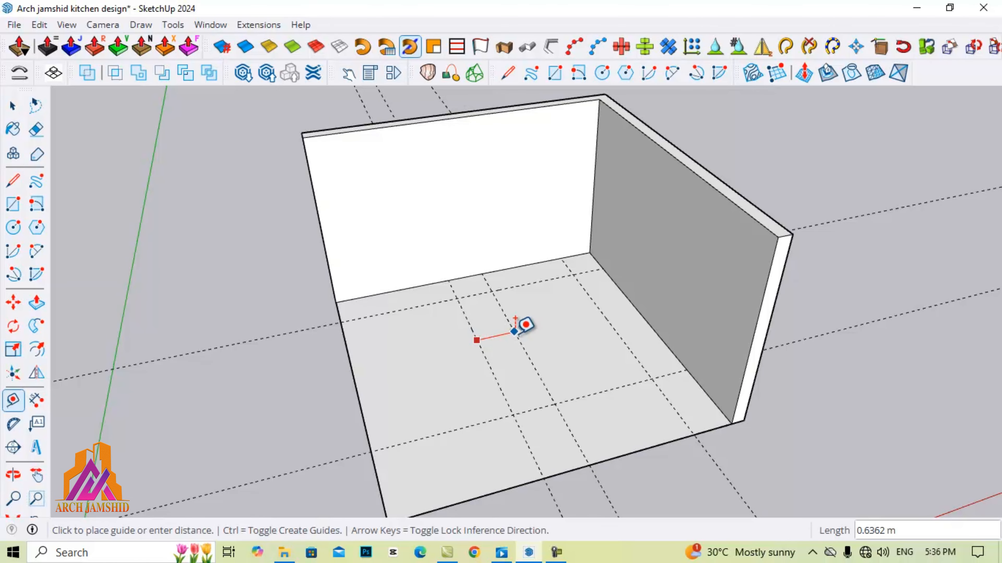
pyautogui.click(515, 331)
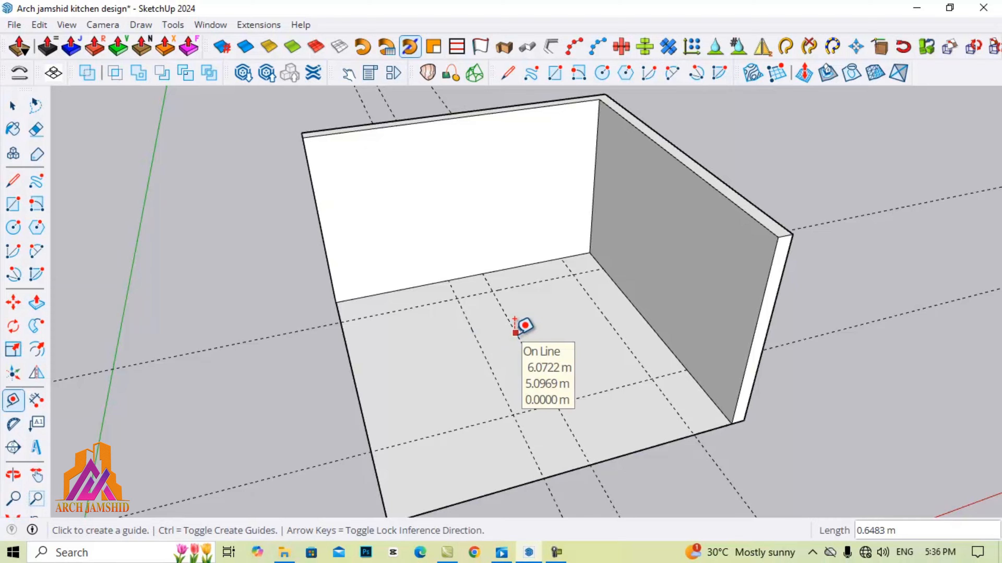
pyautogui.write('0.6')
pyautogui.press('Return')
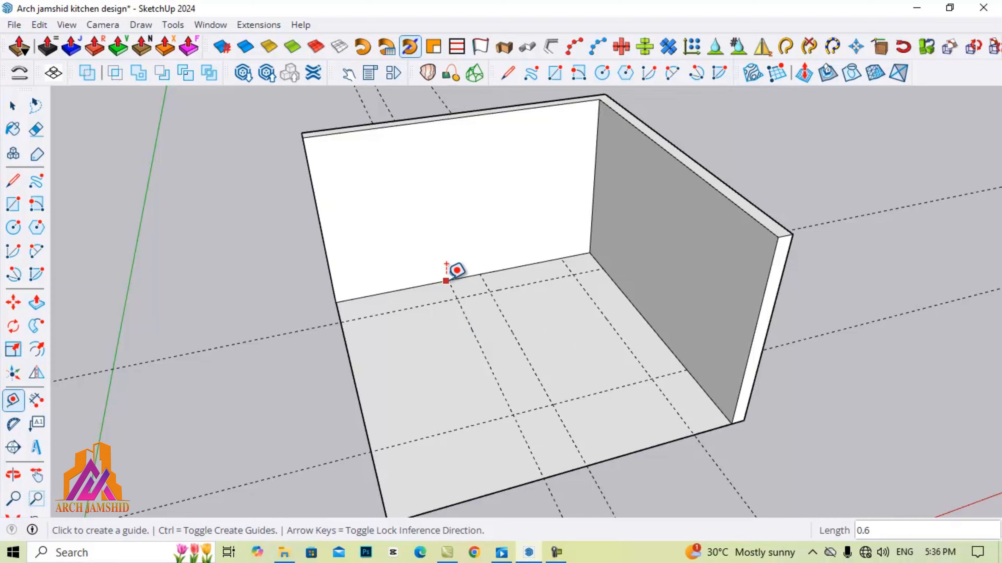
pyautogui.click(438, 283)
pyautogui.write('2')
pyautogui.press('Return')
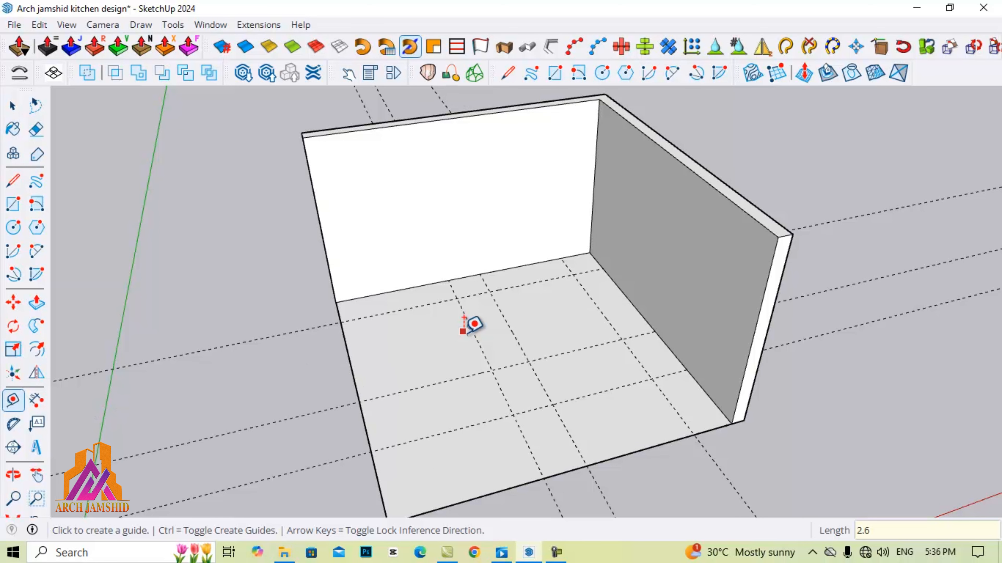
pyautogui.press('space')
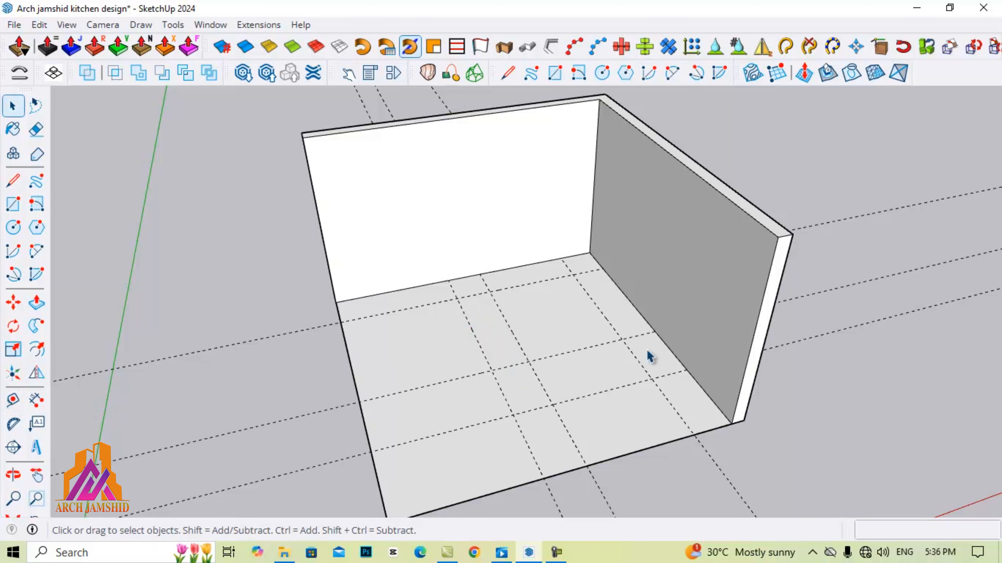
# Step: Draw the U-shaped counter outline on the floor along the guide intersections, starting and ending at the two walls' bases
pyautogui.scroll(2, 681, 346)
pyautogui.press('l')
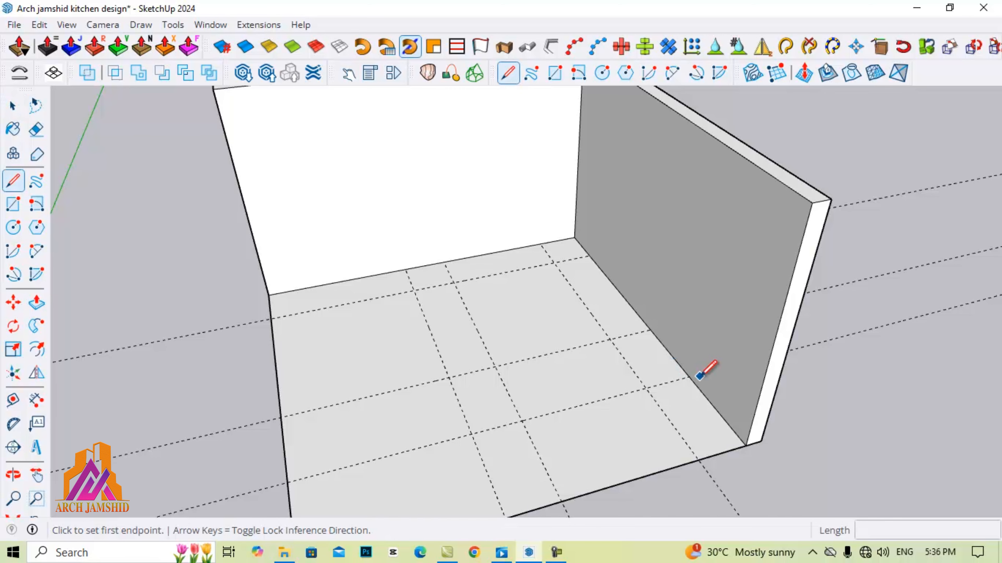
pyautogui.click(689, 377)
pyautogui.click(646, 388)
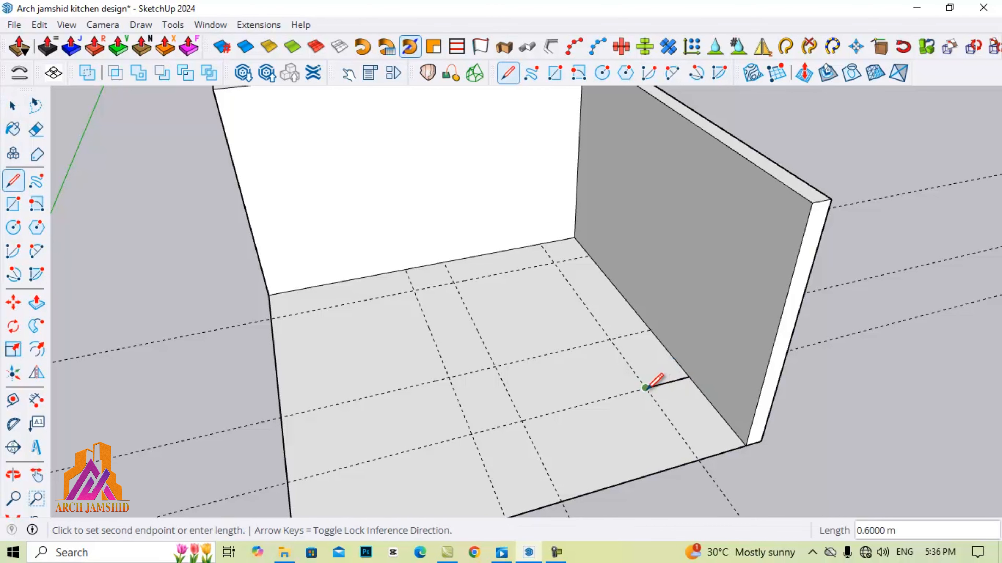
pyautogui.click(554, 262)
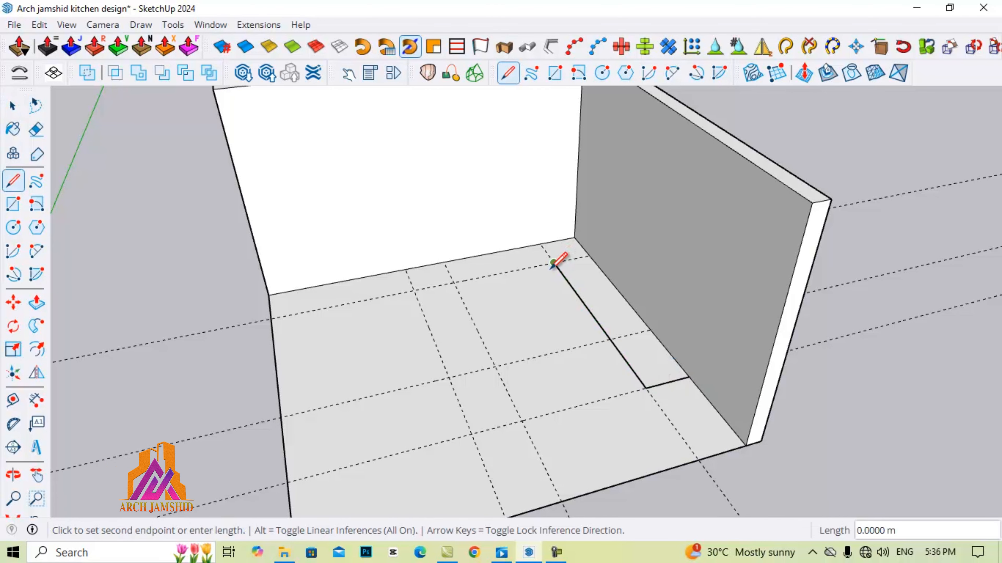
pyautogui.click(453, 283)
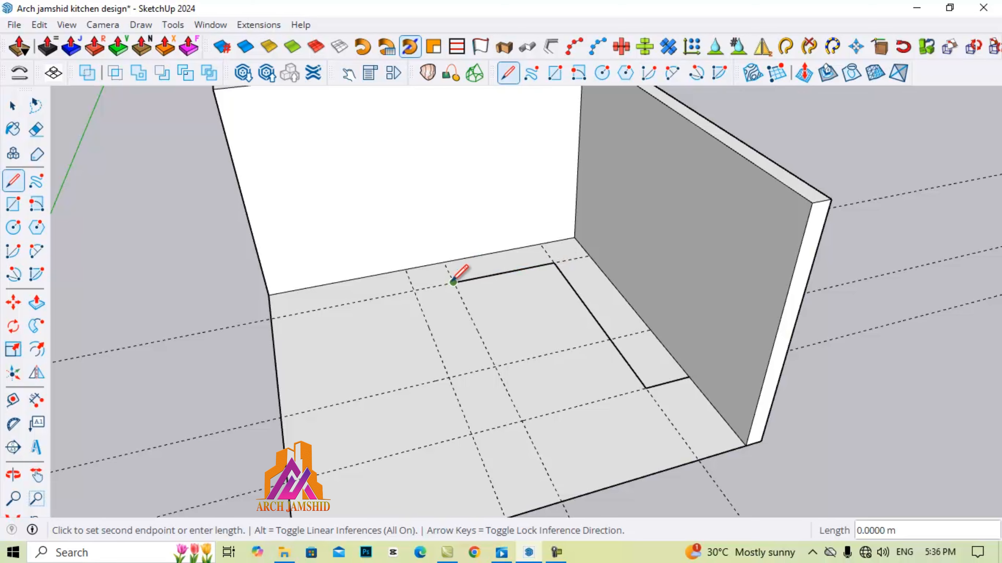
pyautogui.click(494, 368)
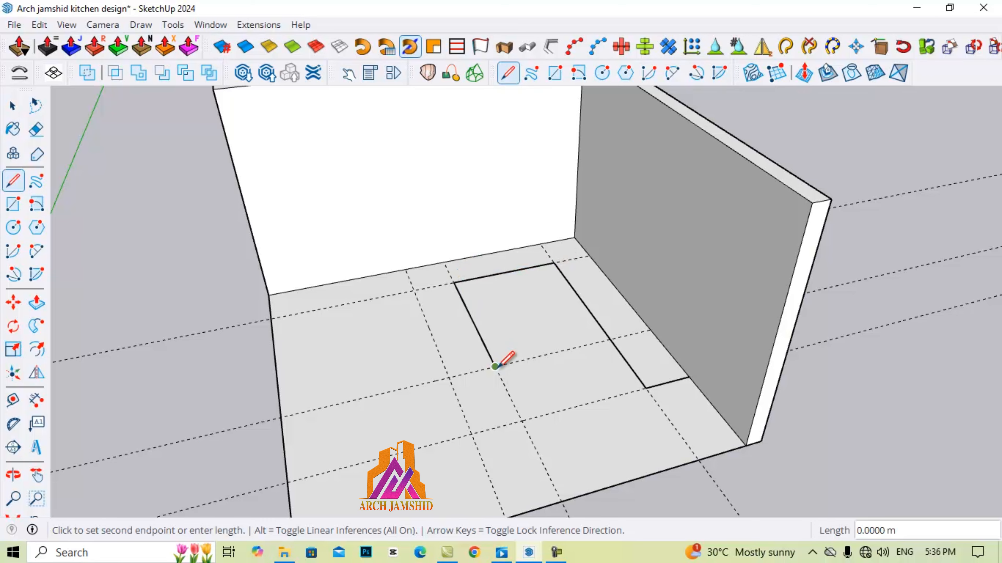
pyautogui.click(448, 378)
pyautogui.click(407, 271)
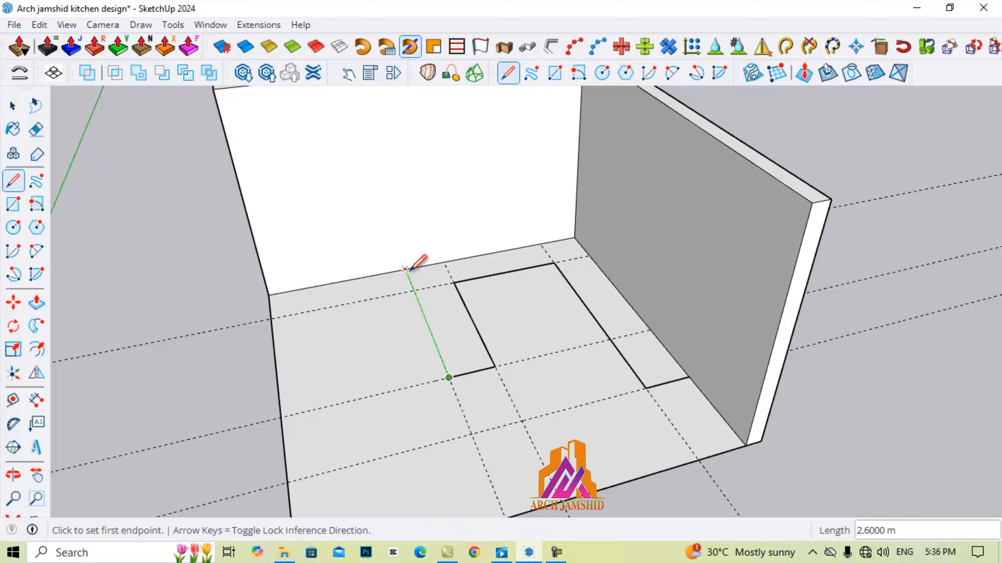
# Step: Delete all the guide lines crossing the floor
pyautogui.scroll(-5, 410, 269)
pyautogui.press('space')
pyautogui.moveTo(607, 397)
pyautogui.mouseDown()
pyautogui.moveTo(560, 436)
pyautogui.moveTo(447, 481)
pyautogui.mouseUp()
pyautogui.press('Delete')
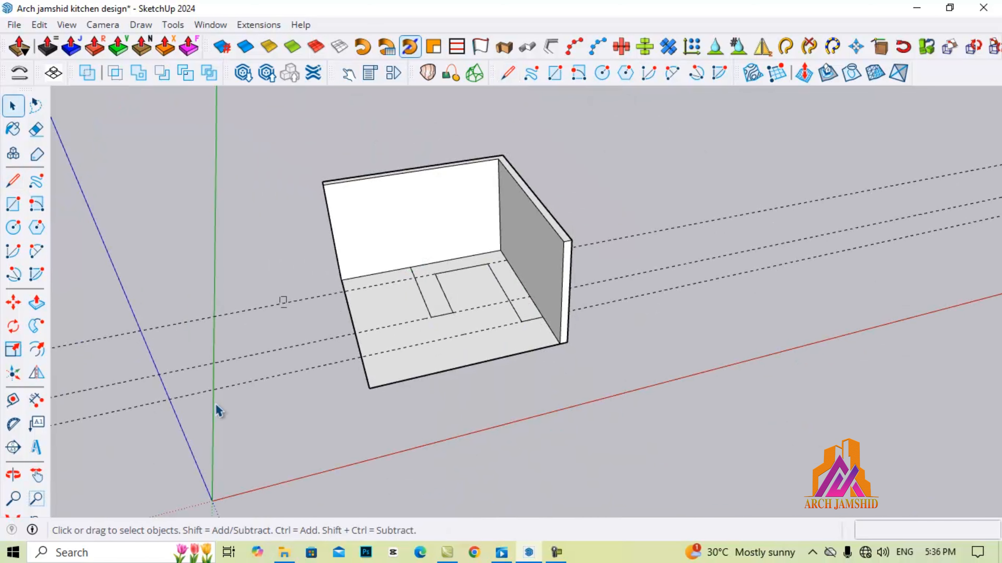
pyautogui.scroll(8, 521, 277)
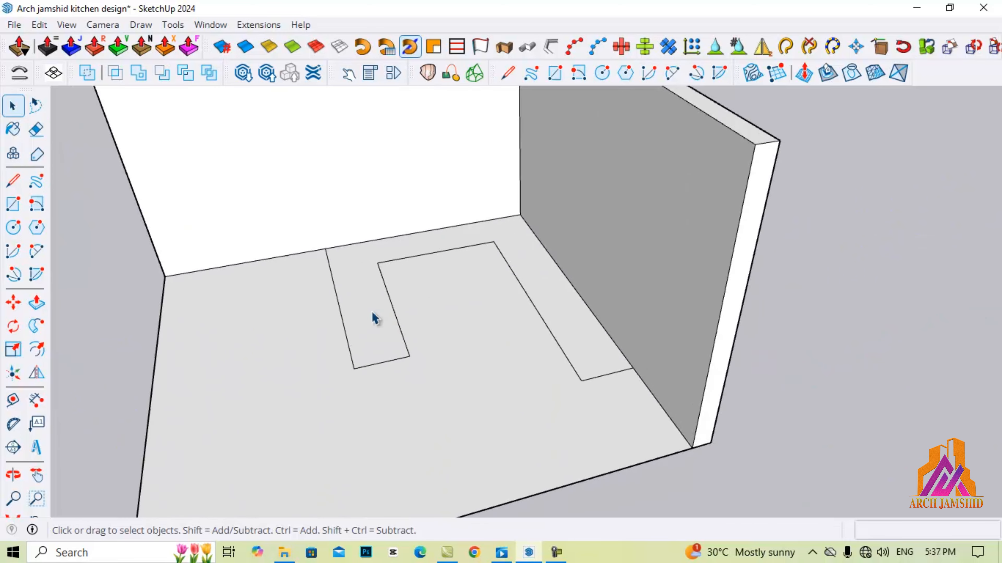
# Step: Extrude the U-shaped counter face upward 0.8 m with Push/Pull
pyautogui.scroll(-2, 498, 342)
pyautogui.moveTo(498, 342); pyautogui.dragTo(603, 270, button='middle')
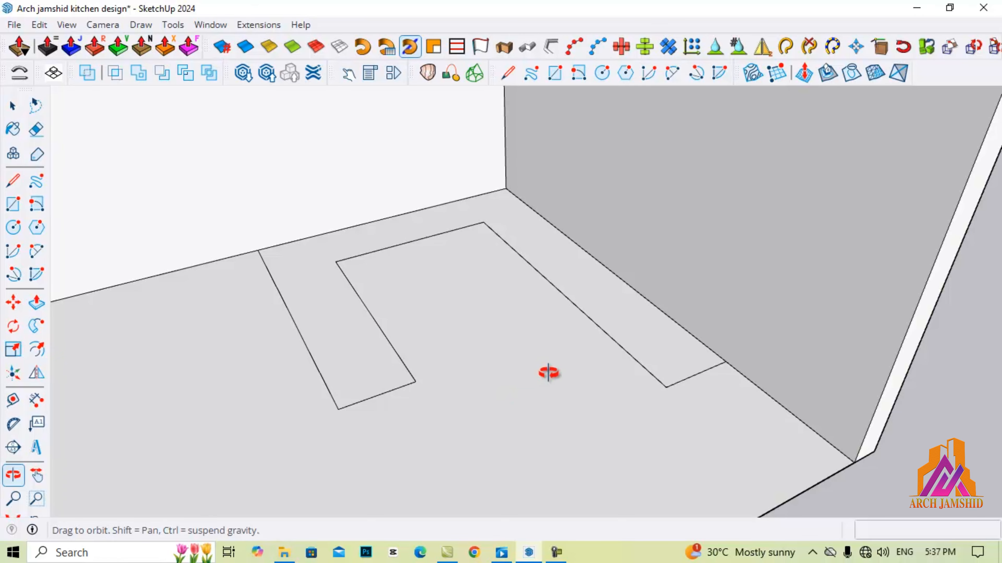
pyautogui.moveTo(538, 374); pyautogui.dragTo(508, 388)
pyautogui.press('p')
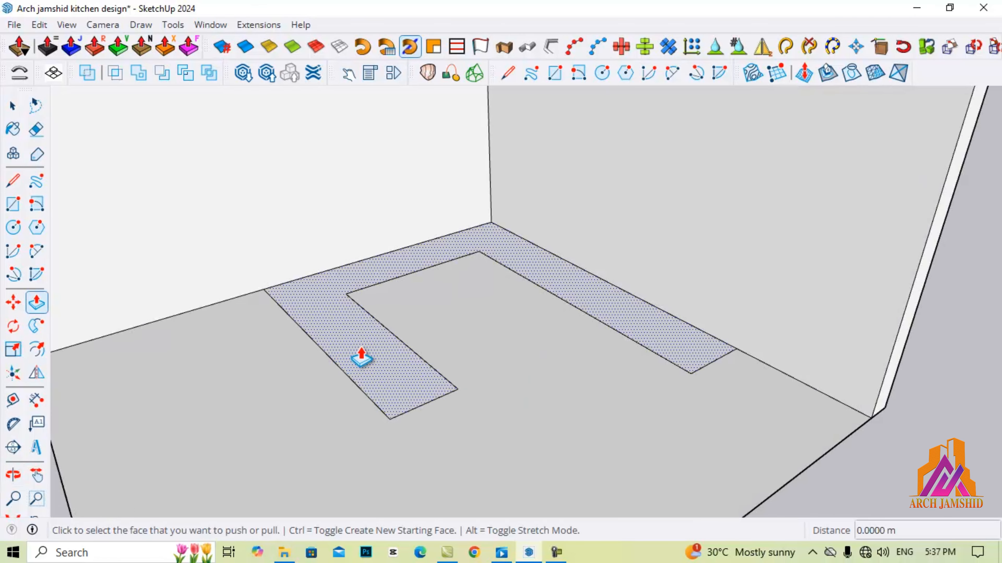
pyautogui.click(358, 358)
pyautogui.click(360, 276)
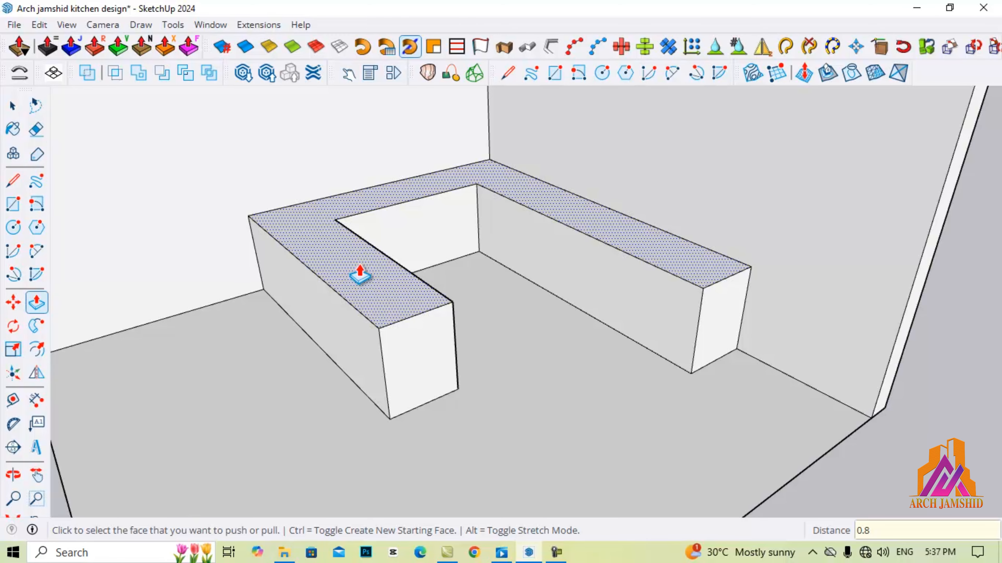
pyautogui.press('Return')
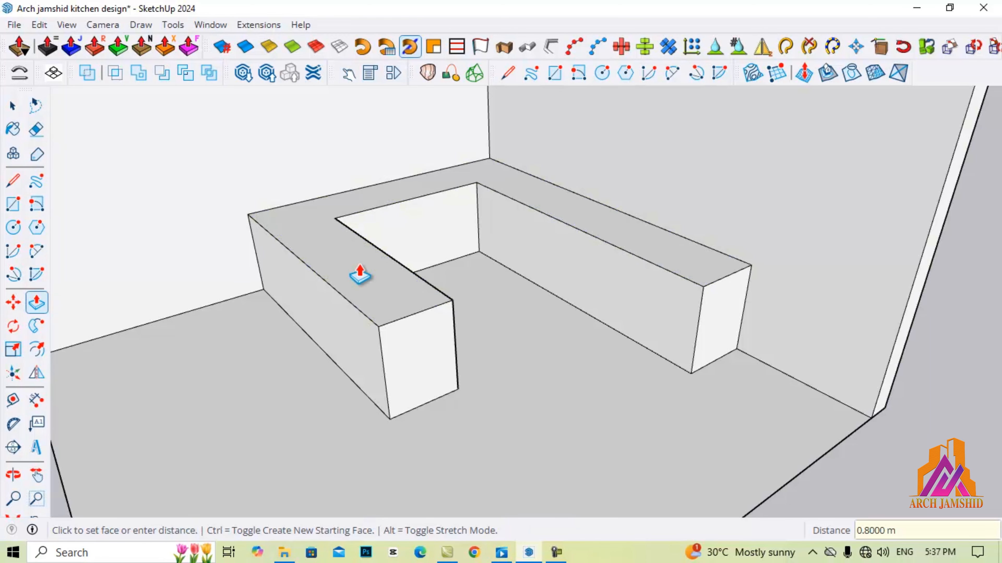
pyautogui.press('space')
# Step: Place guides on the countertop 0.4 m from each of the two walls
pyautogui.moveTo(444, 386); pyautogui.dragTo(385, 381, button='middle')
pyautogui.scroll(5, 385, 382)
pyautogui.scroll(-2, 385, 382)
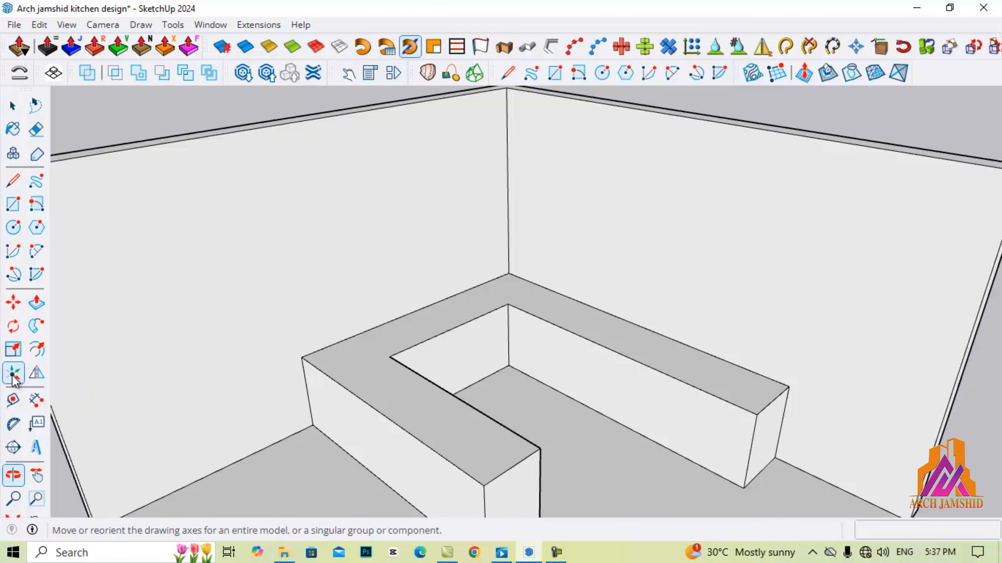
pyautogui.click(13, 401)
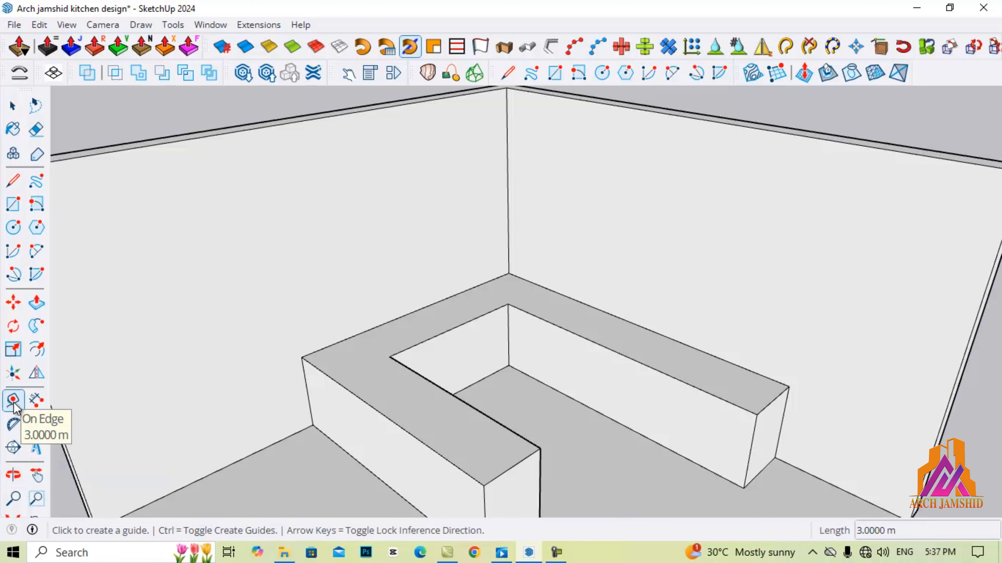
pyautogui.click(331, 342)
pyautogui.click(348, 339)
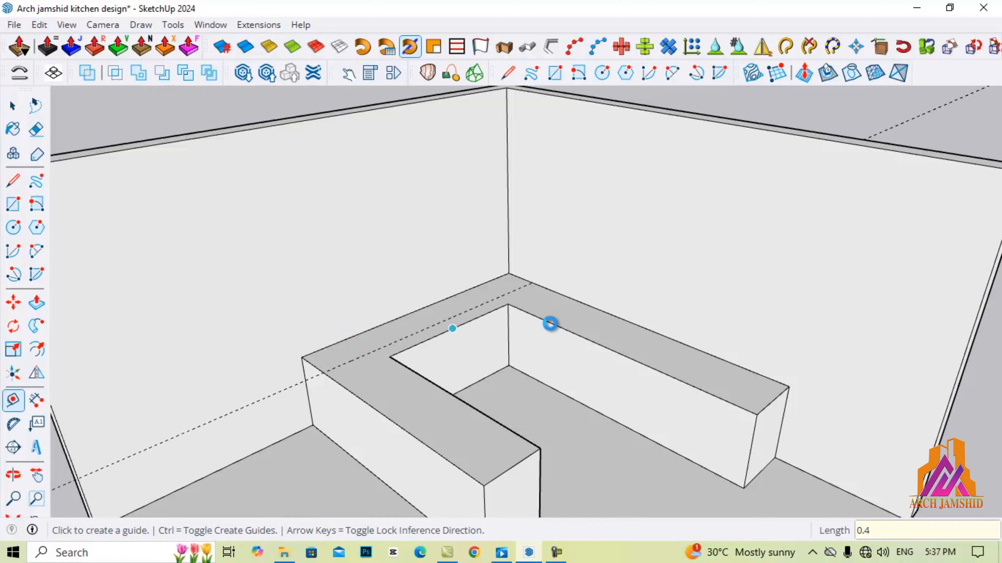
pyautogui.click(579, 303)
pyautogui.click(571, 308)
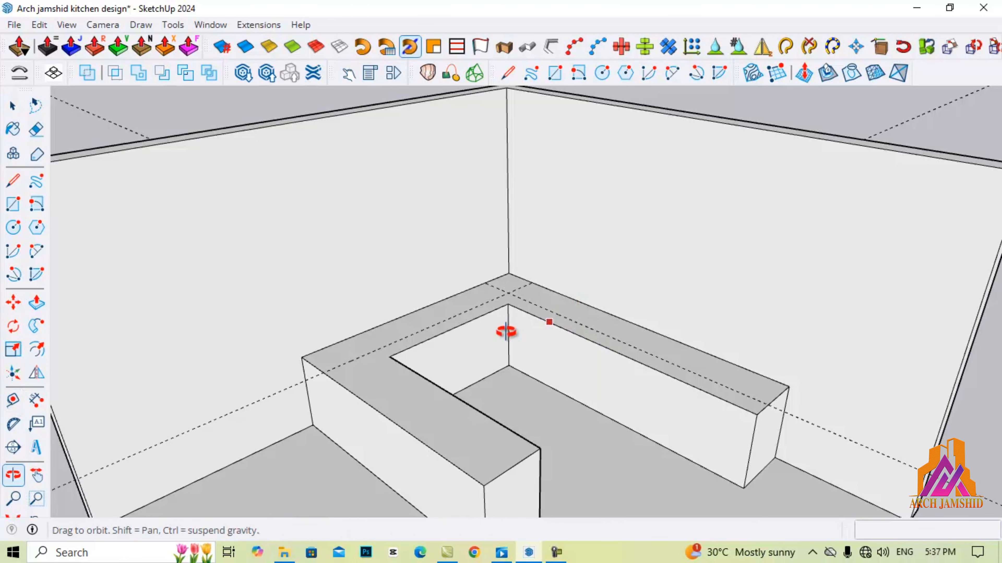
# Step: Draw lines on the countertop along both guides to split off an L-shaped strip against the walls
pyautogui.moveTo(504, 331)
pyautogui.mouseDown(button='middle')
pyautogui.moveTo(617, 447)
pyautogui.moveTo(547, 405)
pyautogui.mouseUp(button='middle')
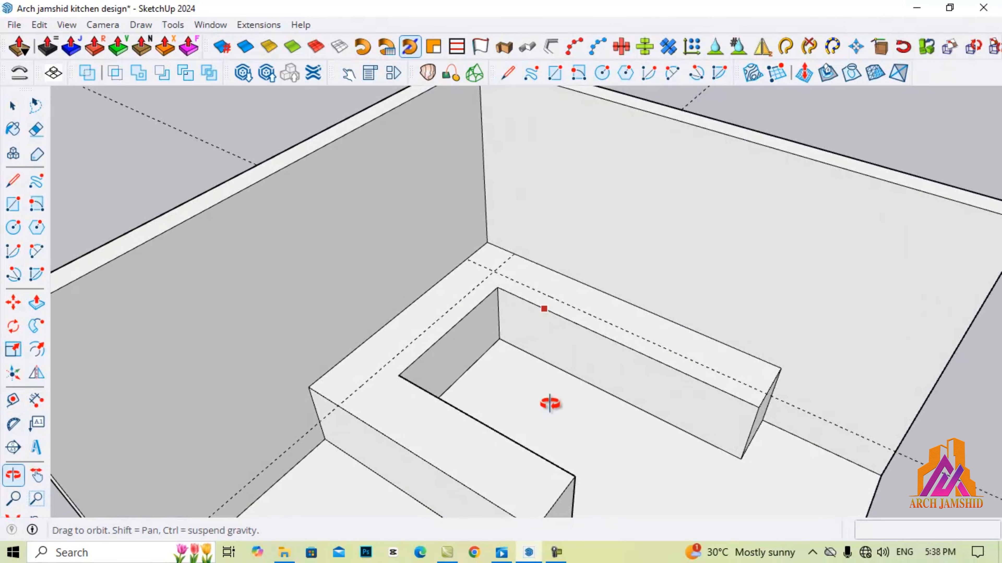
pyautogui.press('l')
pyautogui.click(339, 405)
pyautogui.click(494, 272)
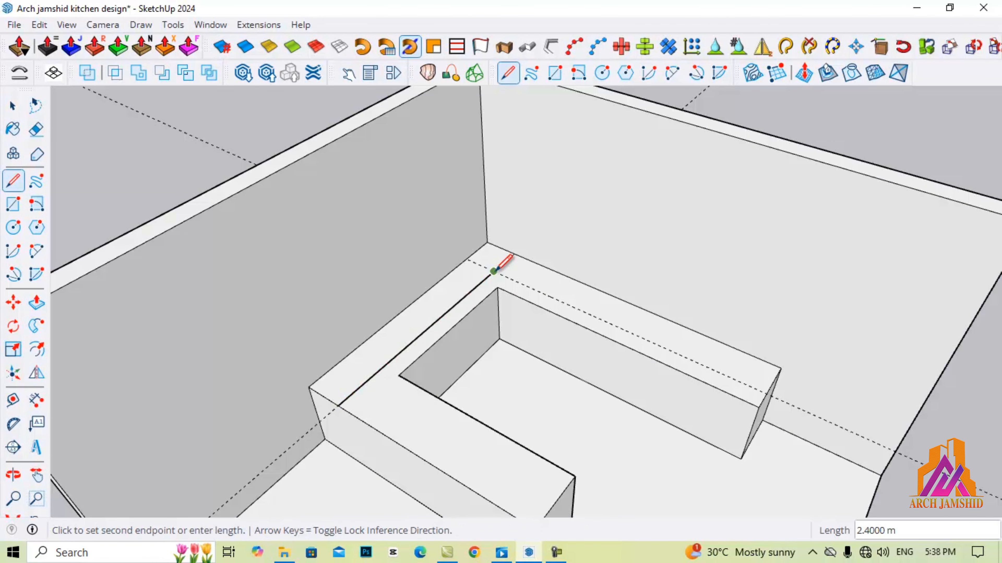
pyautogui.click(766, 394)
pyautogui.press('space')
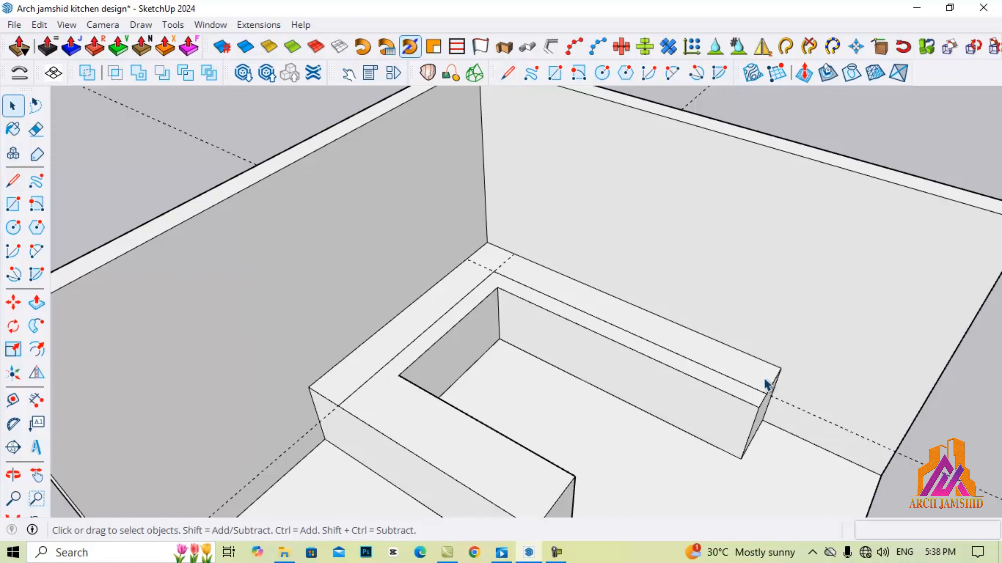
# Step: Erase the two countertop guide lines
pyautogui.scroll(-3, 763, 365)
pyautogui.press('e')
pyautogui.click(826, 415)
pyautogui.click(366, 428)
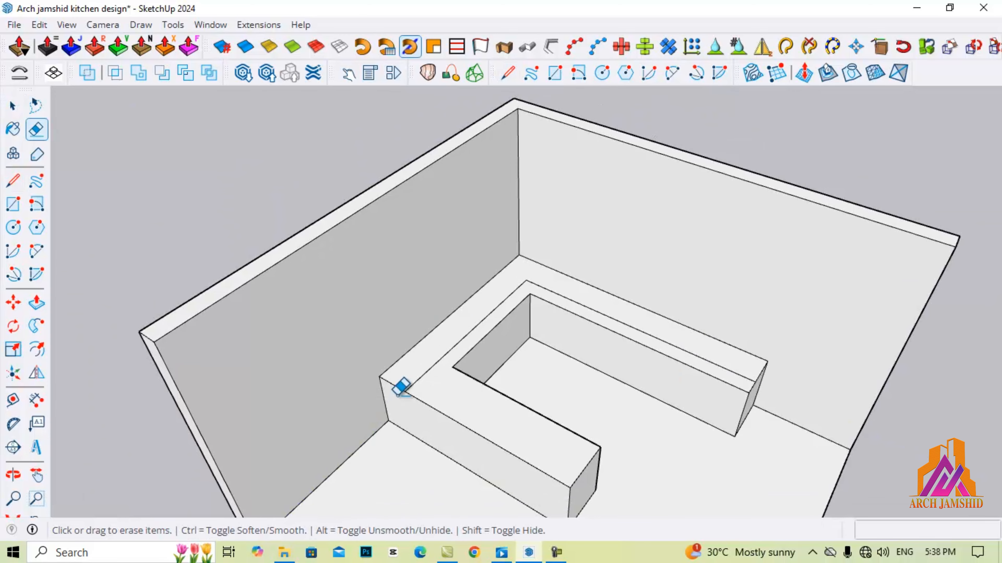
# Step: Extrude the L-shaped strip against the walls upward 1.8 m with Push/Pull
pyautogui.press('p')
pyautogui.click(649, 337)
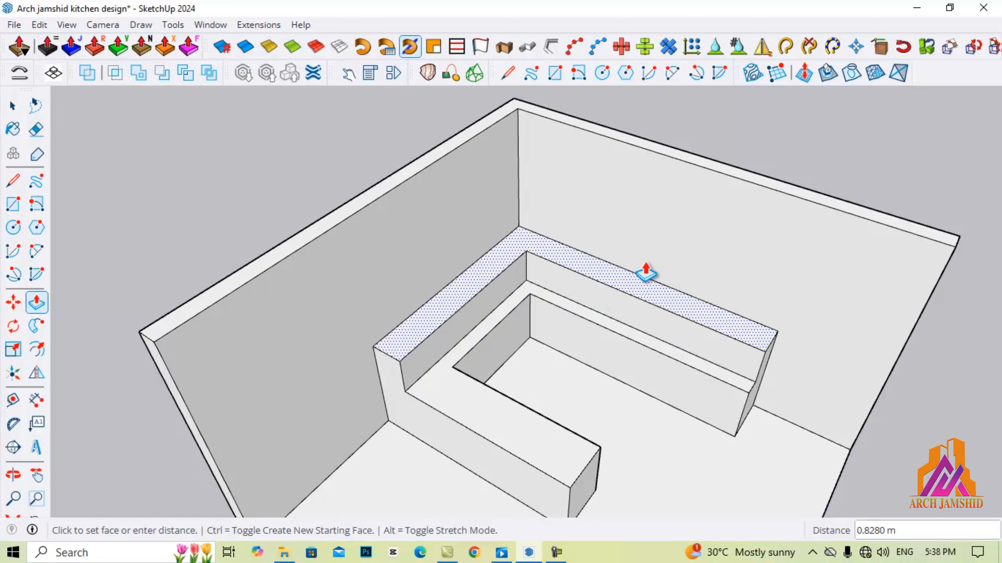
pyautogui.press('Return')
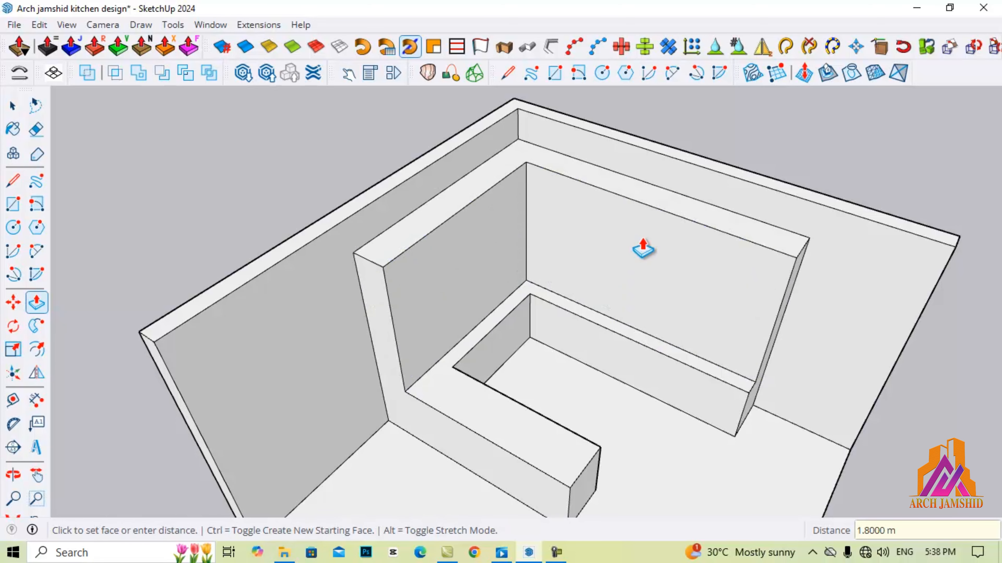
# Step: Draw a line from the counter's inner corner 0.2 m across the ledge and vertically up the left upper block's face
pyautogui.moveTo(599, 351); pyautogui.dragTo(449, 315, button='middle')
pyautogui.press('l')
pyautogui.click(452, 353)
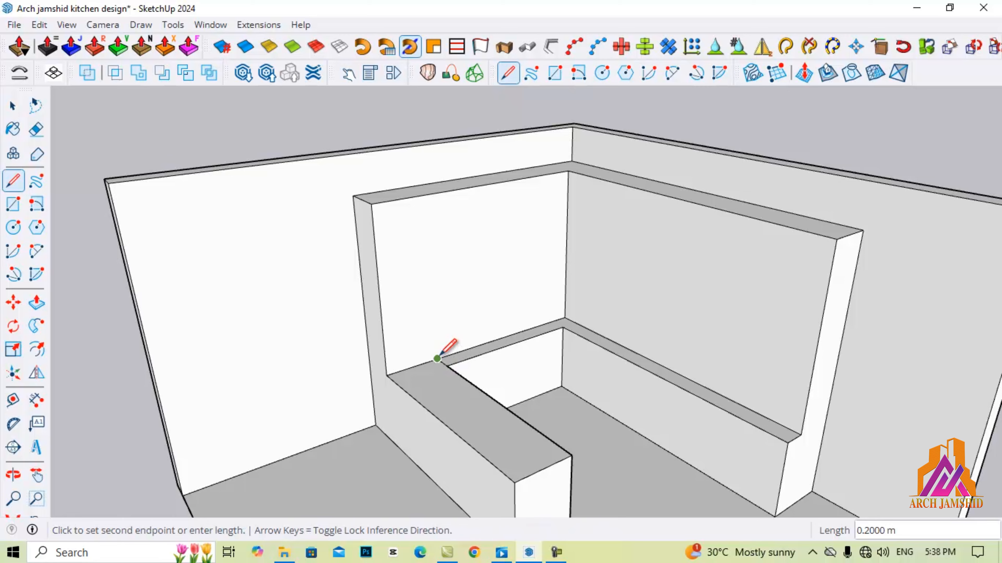
pyautogui.click(432, 195)
pyautogui.press('space')
# Step: Place a vertical guide on the left upper block's face 0.4 m from the new vertical line, towards the inner corner
pyautogui.moveTo(405, 262)
pyautogui.mouseDown(button='middle')
pyautogui.moveTo(431, 253)
pyautogui.moveTo(403, 252)
pyautogui.moveTo(487, 498)
pyautogui.mouseUp(button='middle')
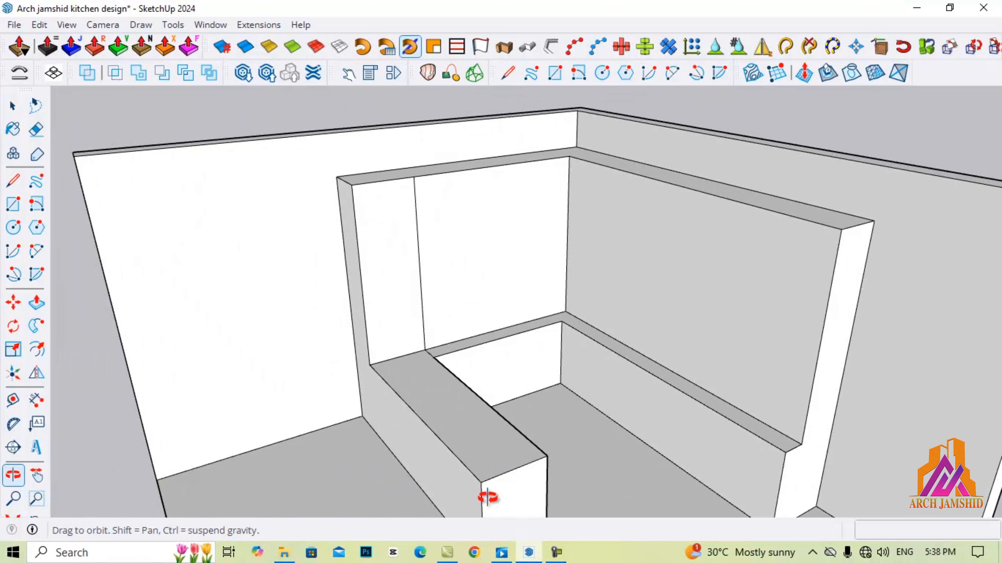
pyautogui.moveTo(467, 457); pyautogui.dragTo(411, 239, button='middle')
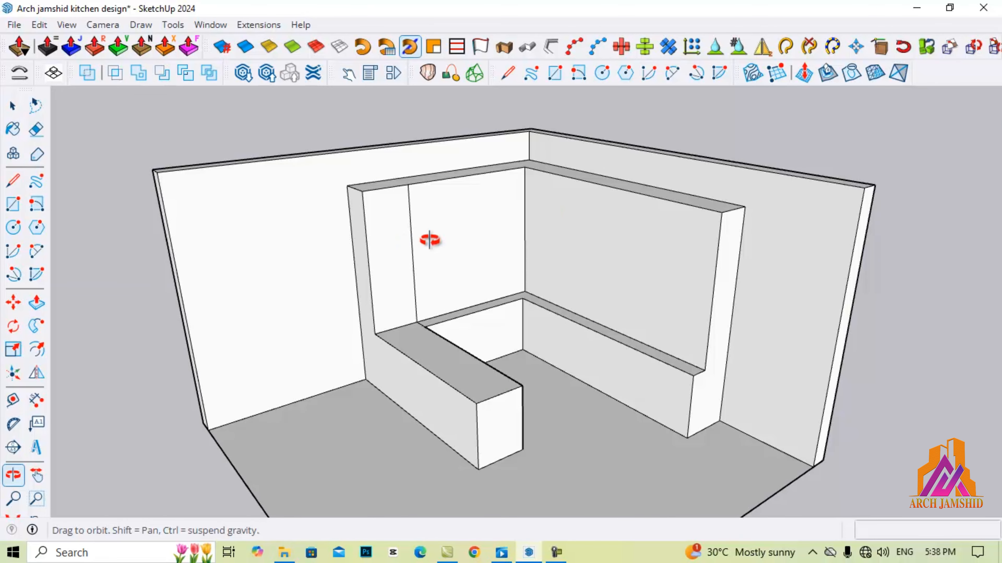
pyautogui.scroll(3, 430, 240)
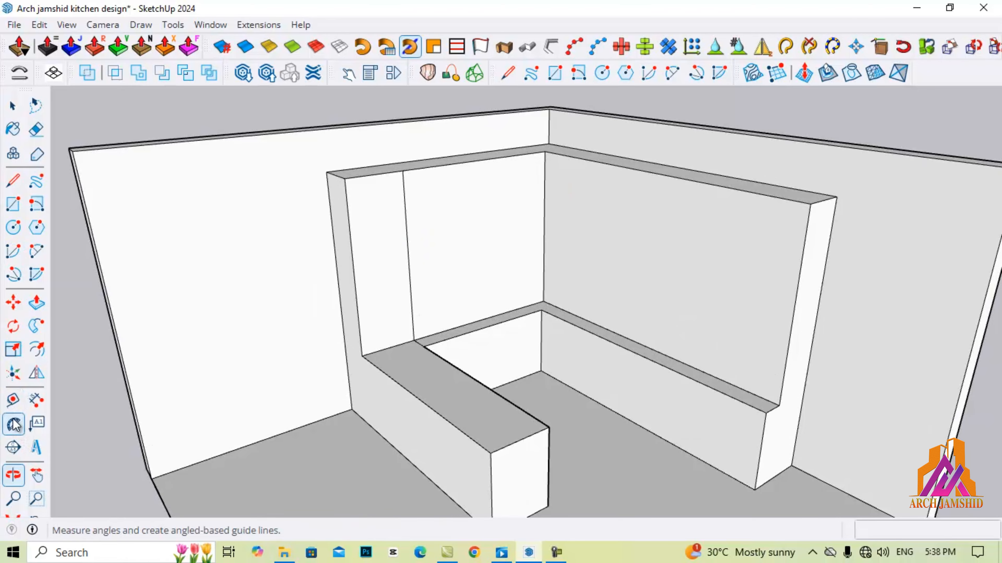
pyautogui.click(13, 400)
pyautogui.scroll(3, 430, 208)
pyautogui.click(398, 228)
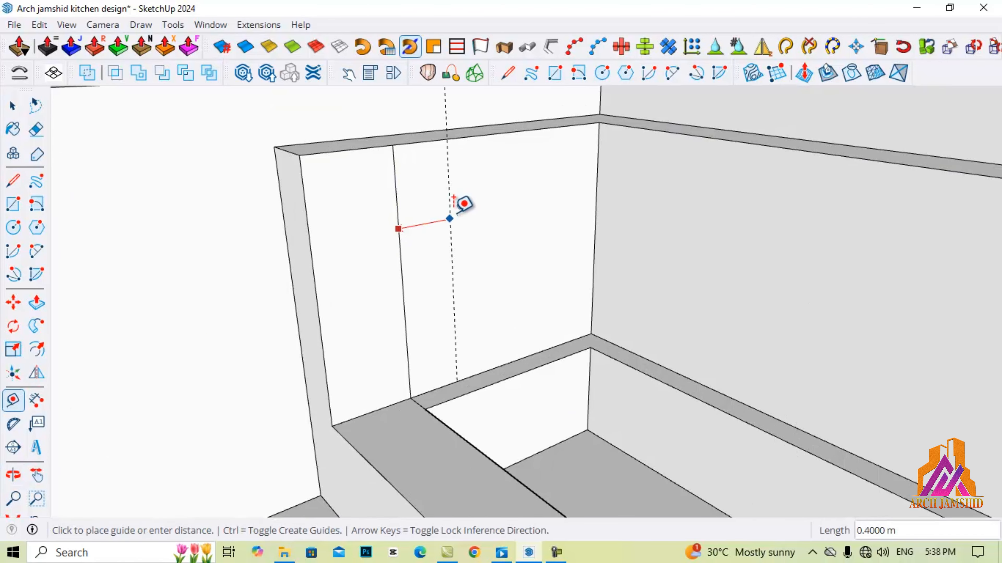
pyautogui.write('0.4')
pyautogui.press('Return')
pyautogui.press('space')
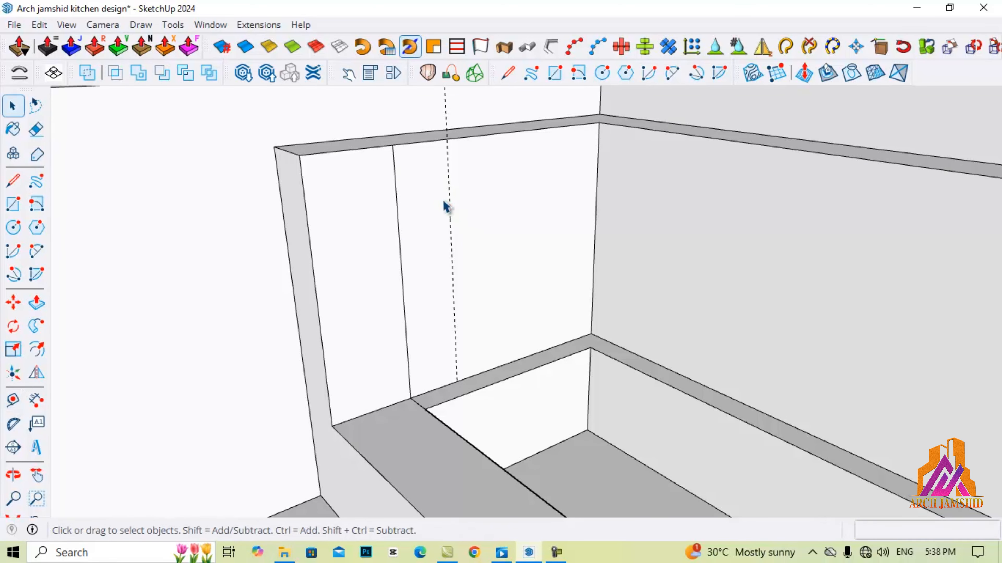
# Step: Copy the vertical guide three times at 0.4 m spacing towards the inner corner of the left upper block's face
pyautogui.press('m')
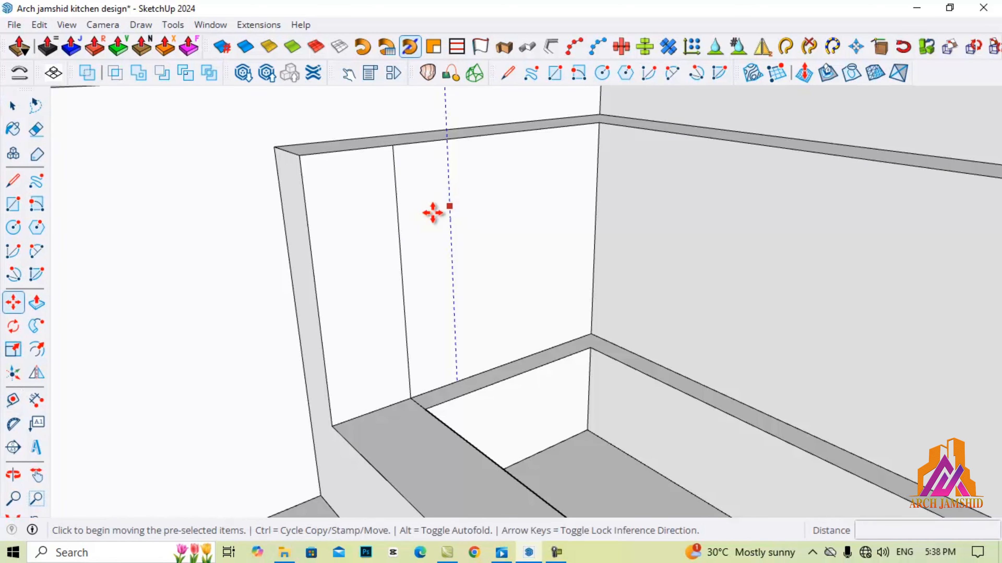
pyautogui.click(398, 207)
pyautogui.press('ctrl')
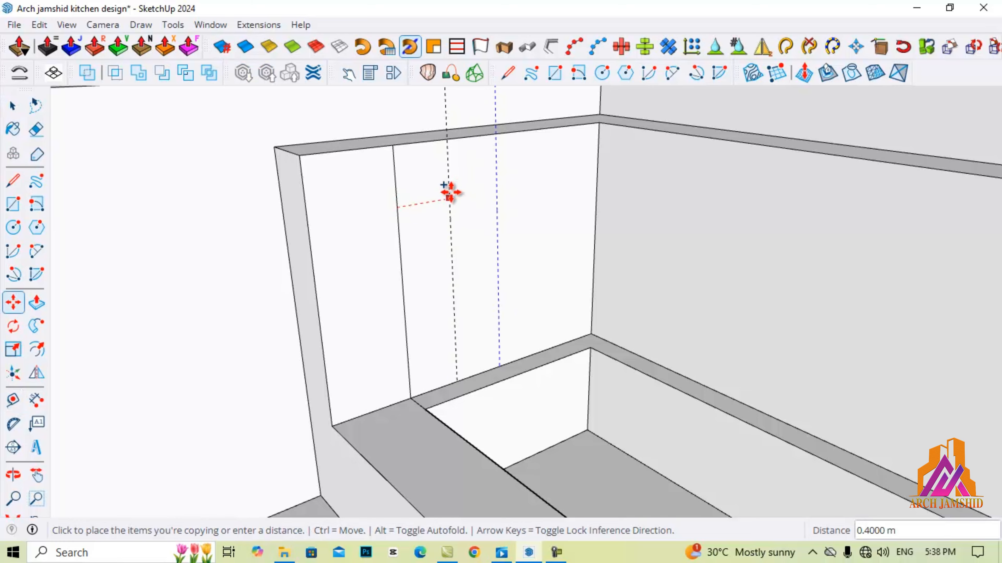
pyautogui.click(450, 194)
pyautogui.click(451, 195)
pyautogui.press('ctrl')
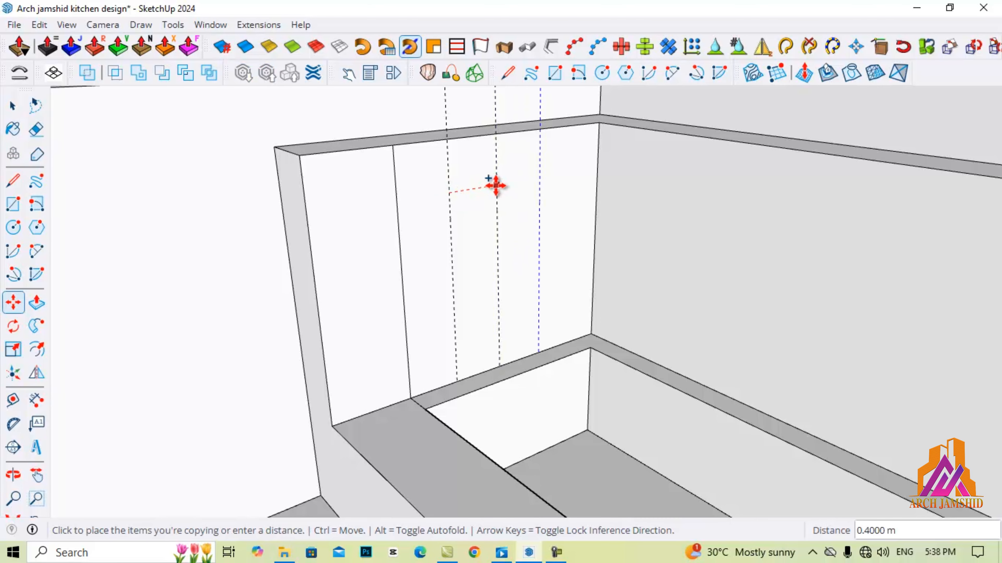
pyautogui.click(496, 184)
pyautogui.click(497, 184)
pyautogui.press('ctrl')
pyautogui.click(540, 177)
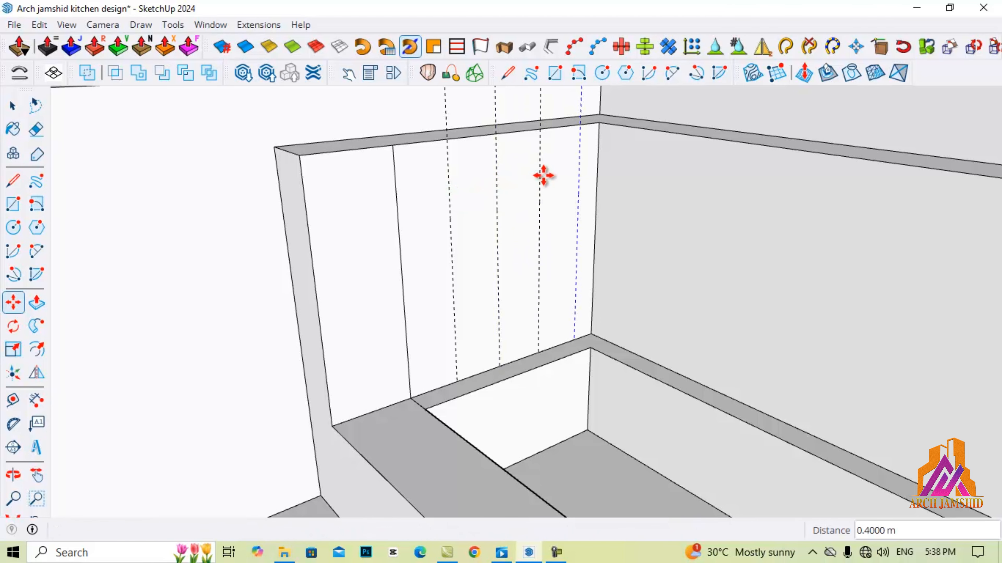
pyautogui.press('space')
# Step: Place a vertical guide on the right upper block's face 0.4 m from the inner corner
pyautogui.press('o')
pyautogui.moveTo(535, 201); pyautogui.dragTo(235, 224)
pyautogui.moveTo(725, 214); pyautogui.dragTo(709, 193)
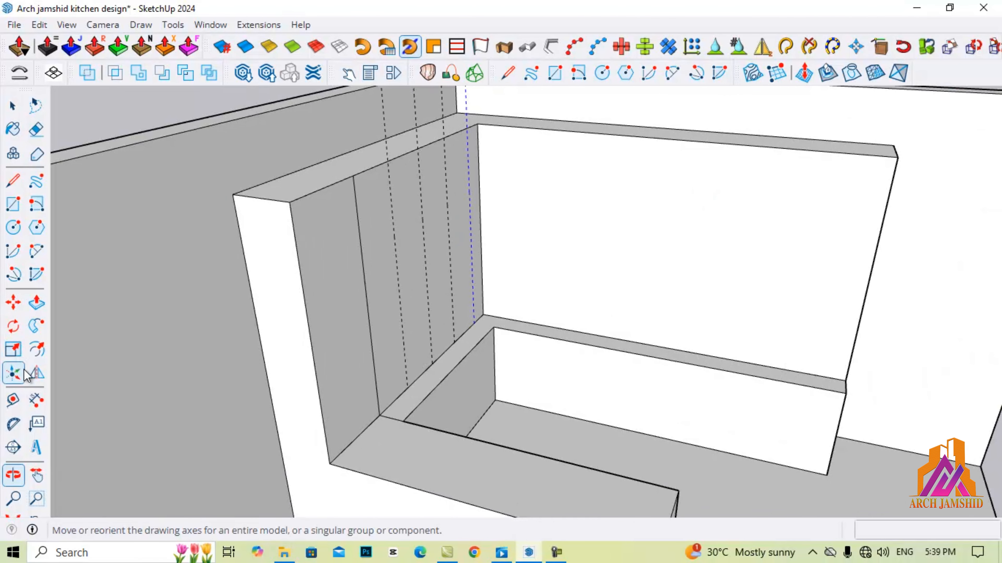
pyautogui.click(13, 400)
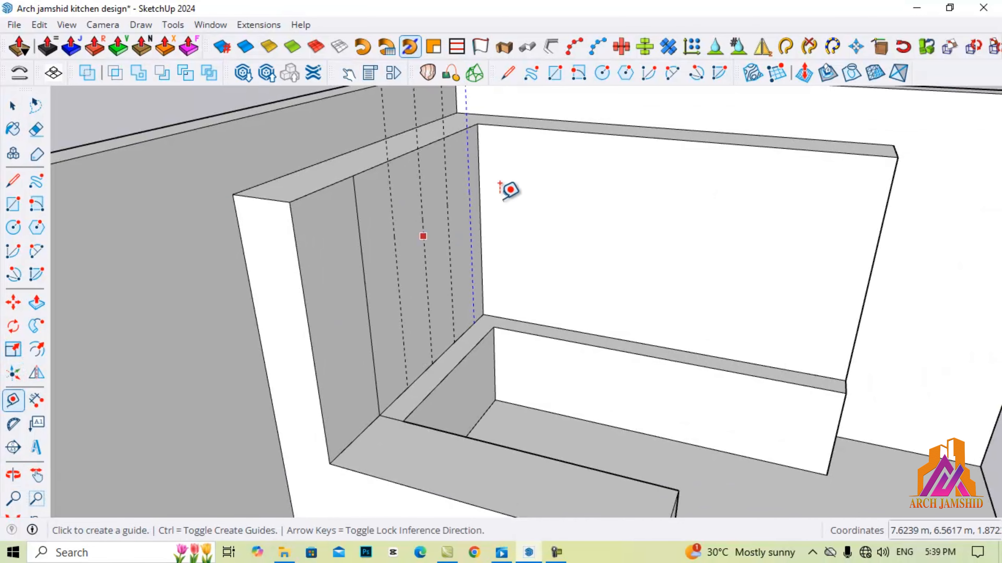
pyautogui.click(479, 186)
pyautogui.write('0.')
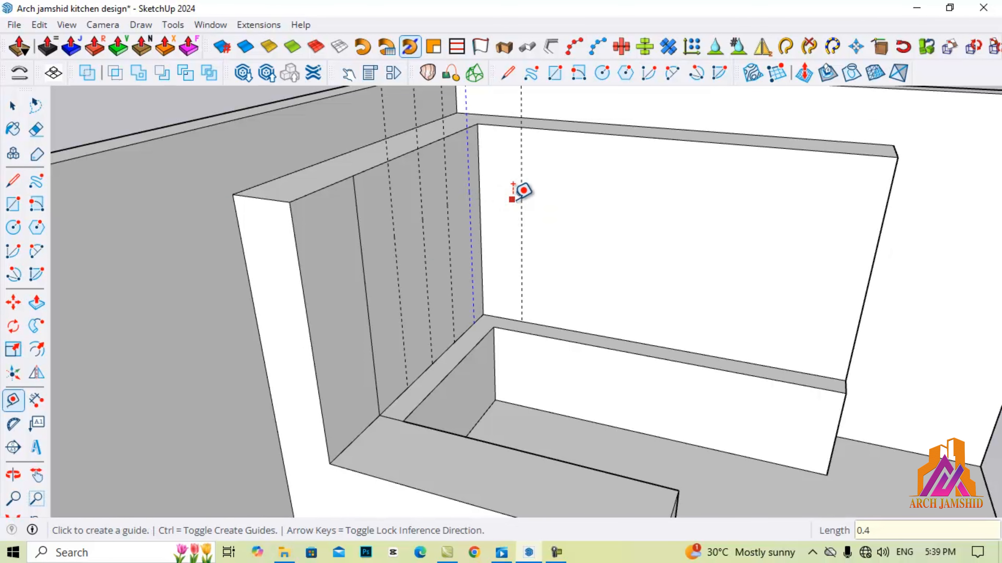
pyautogui.write('4')
pyautogui.press('Return')
# Step: Copy the vertical guide five times at 0.4 m spacing along the right upper block's face, away from the inner corner
pyautogui.press('space')
pyautogui.press('m')
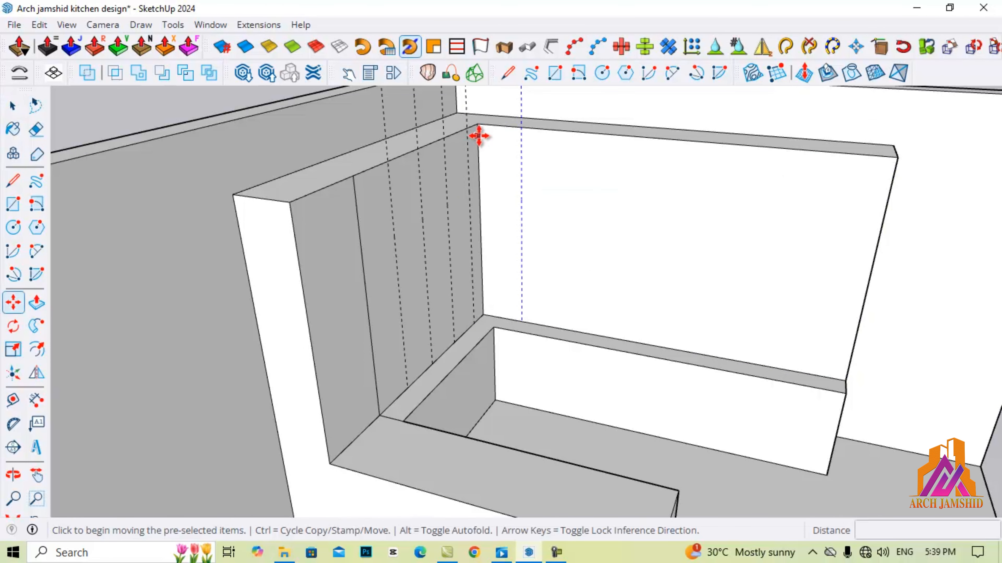
pyautogui.click(477, 135)
pyautogui.press('ctrl')
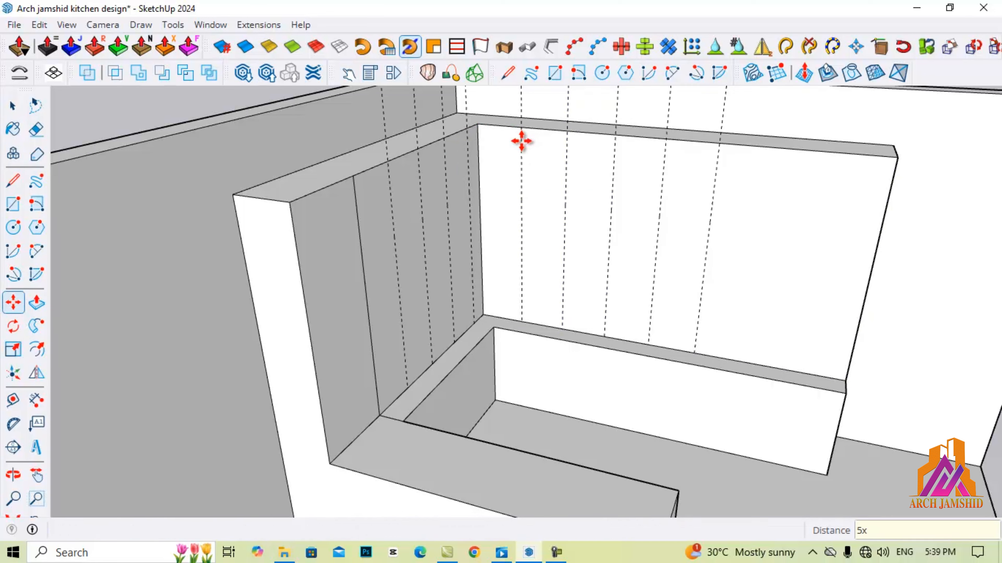
pyautogui.press('space')
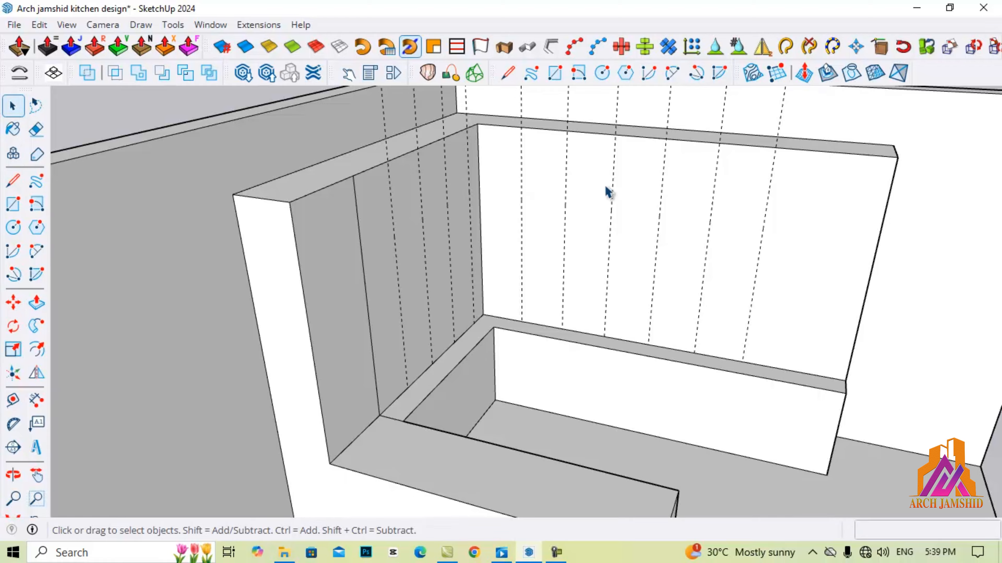
# Step: Place horizontal guides 0.6 m and 0.8 m above the ledge on the left upper block's face
pyautogui.press('o')
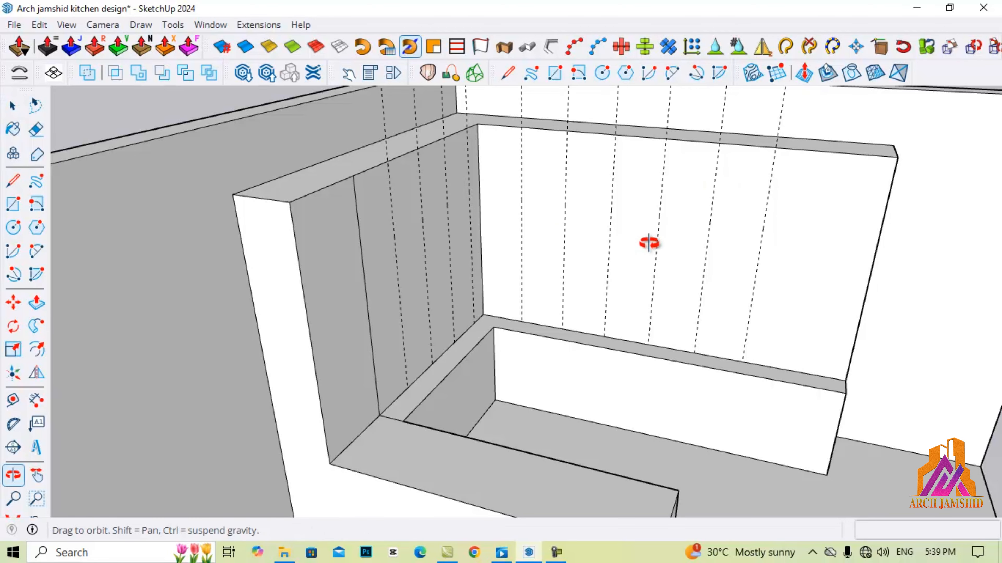
pyautogui.moveTo(649, 240); pyautogui.dragTo(507, 182)
pyautogui.moveTo(508, 182); pyautogui.dragTo(483, 220, button='middle')
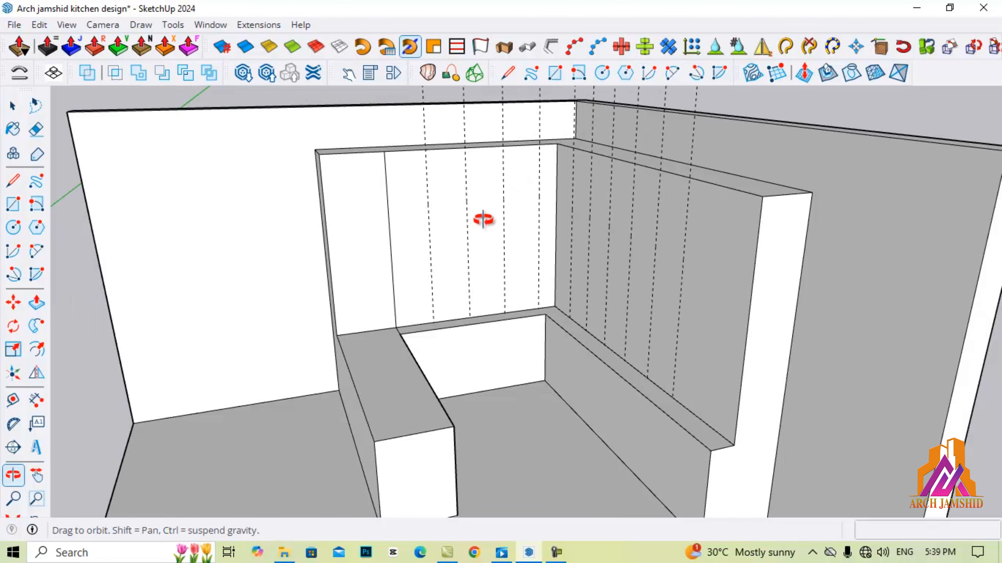
pyautogui.moveTo(446, 342); pyautogui.dragTo(452, 309)
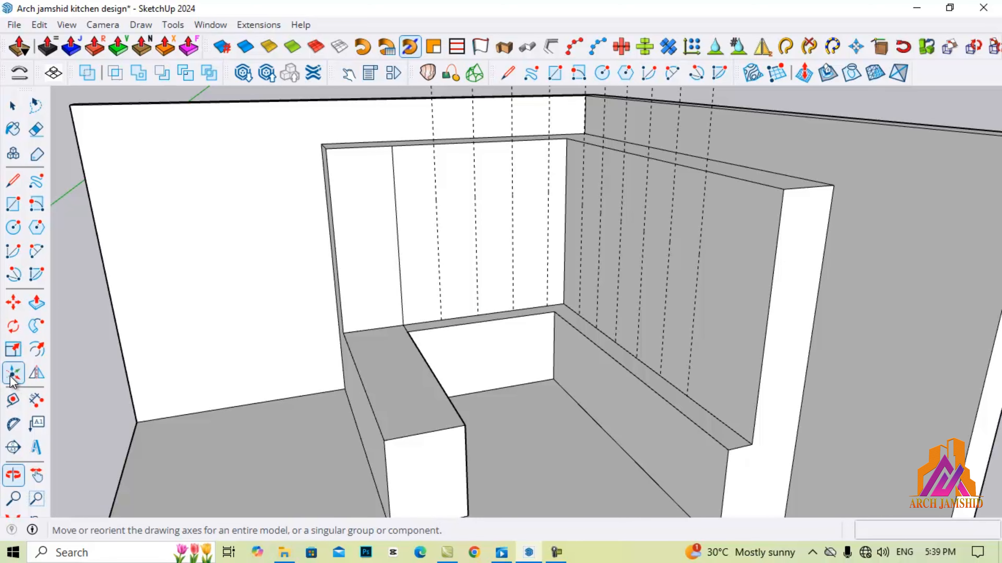
pyautogui.click(13, 400)
pyautogui.scroll(3, 441, 314)
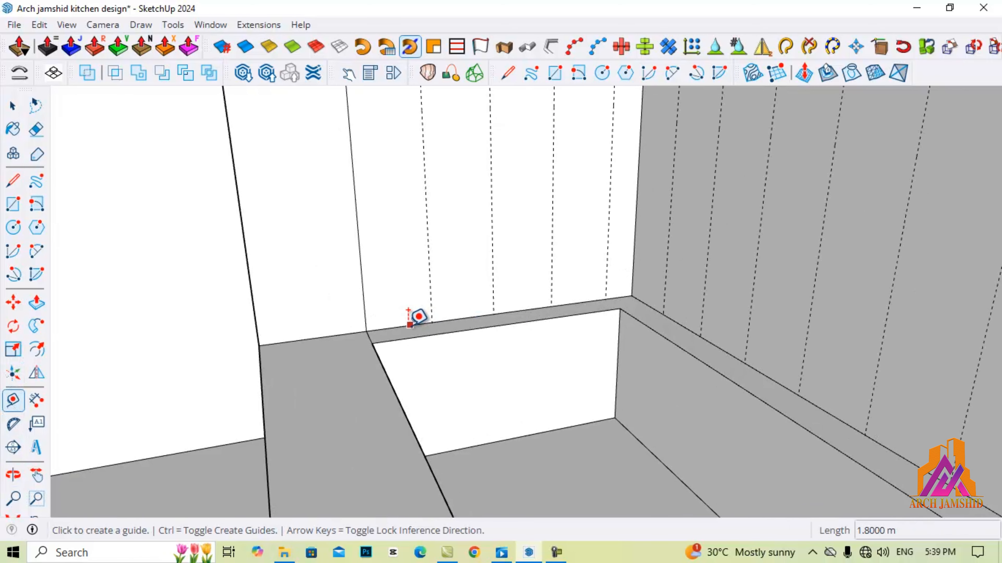
pyautogui.click(415, 317)
pyautogui.click(413, 252)
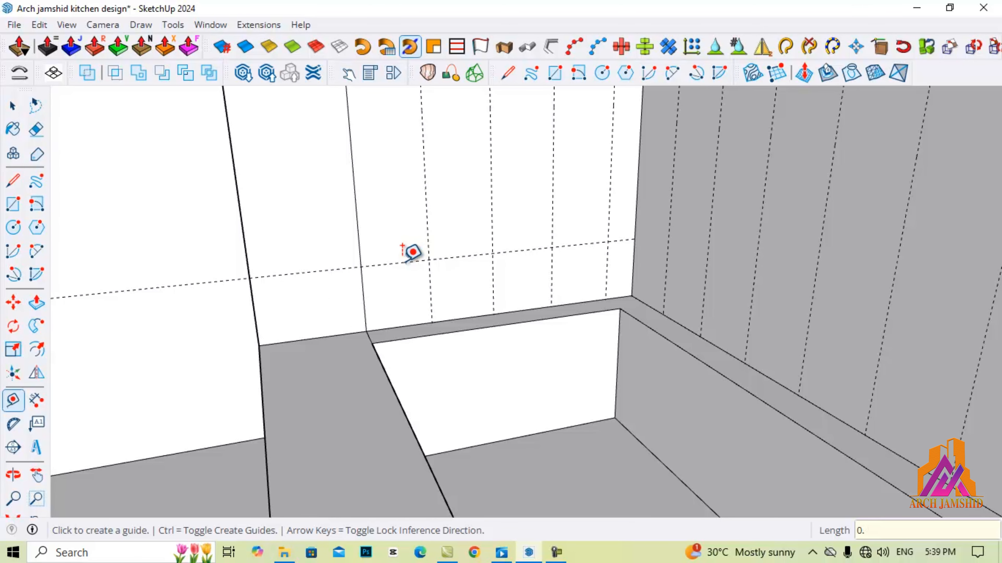
pyautogui.scroll(-1, 532, 316)
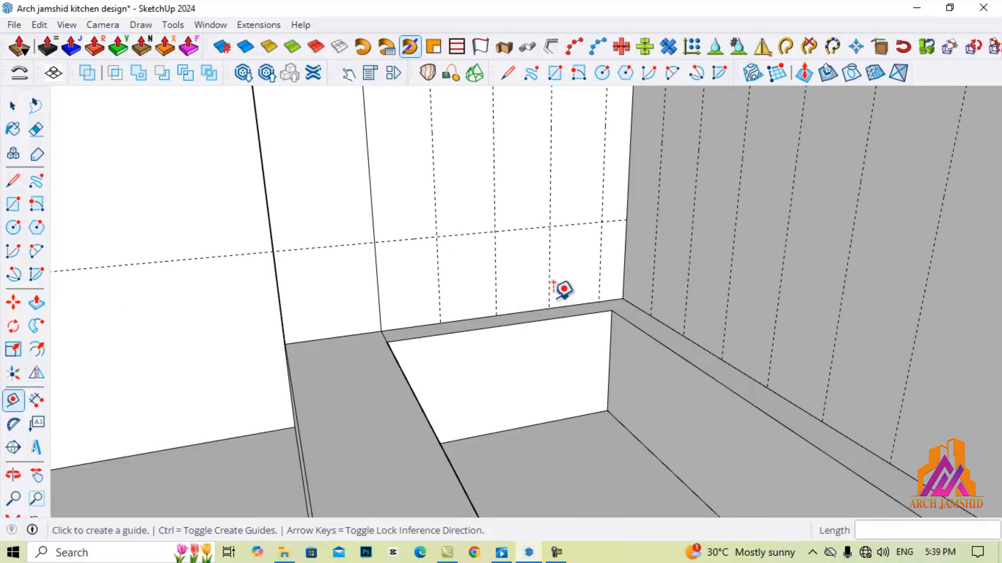
pyautogui.click(532, 310)
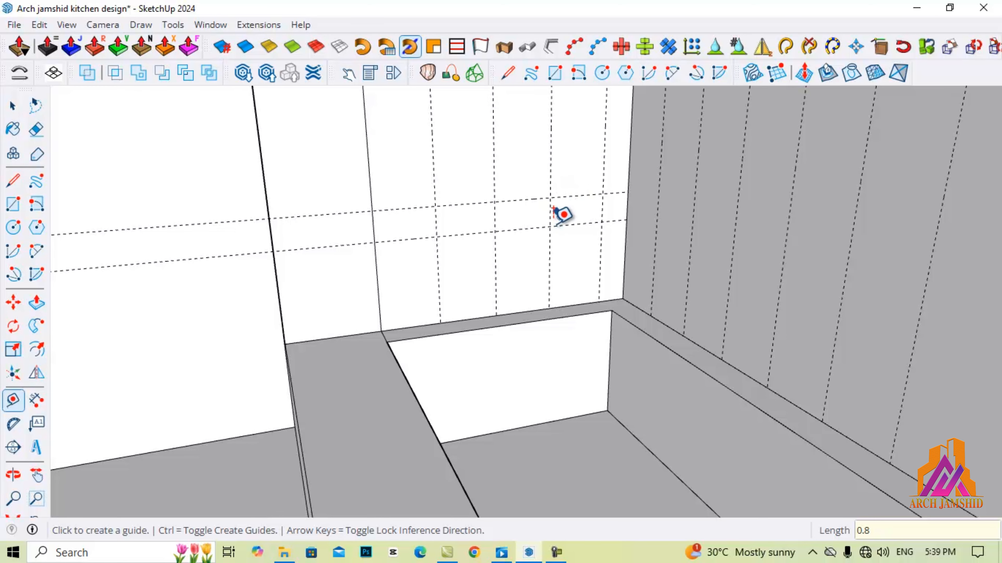
pyautogui.press('Return')
pyautogui.scroll(-2, 489, 296)
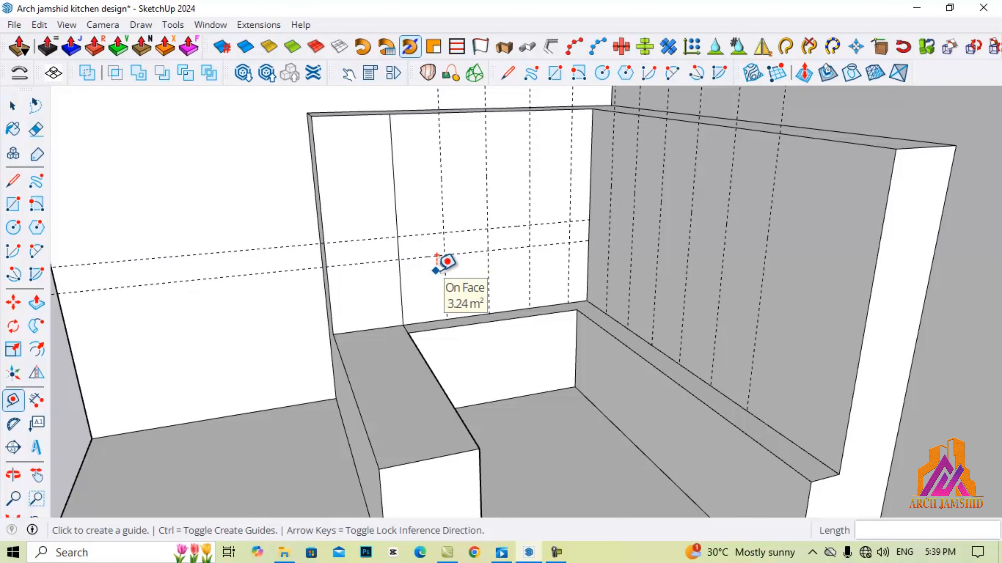
# Step: Place a horizontal guide 0.03 m below the top edge of the left upper block's face
pyautogui.scroll(-3, 436, 261)
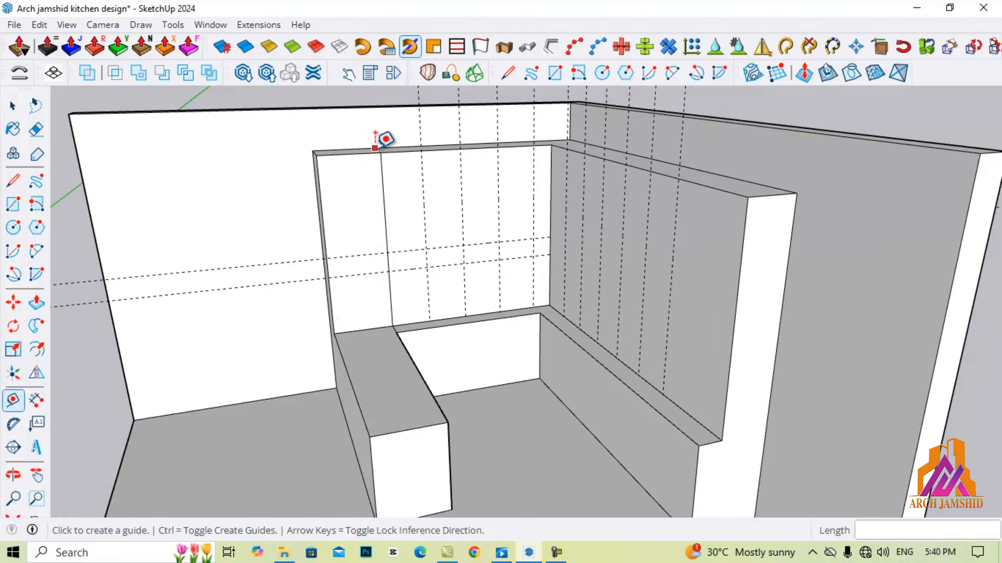
pyautogui.scroll(2, 373, 166)
pyautogui.press('space')
pyautogui.press('o')
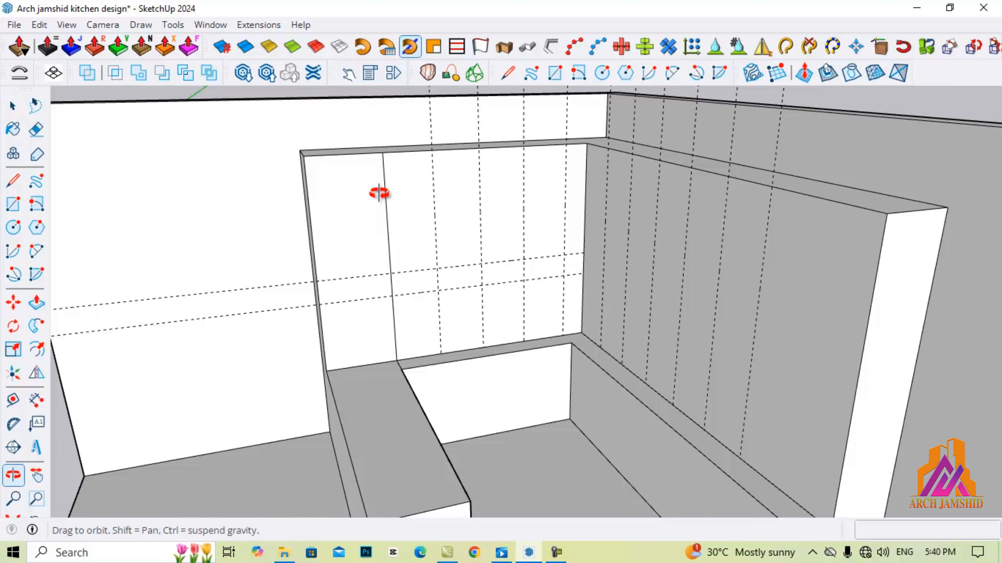
pyautogui.moveTo(379, 193); pyautogui.dragTo(429, 163)
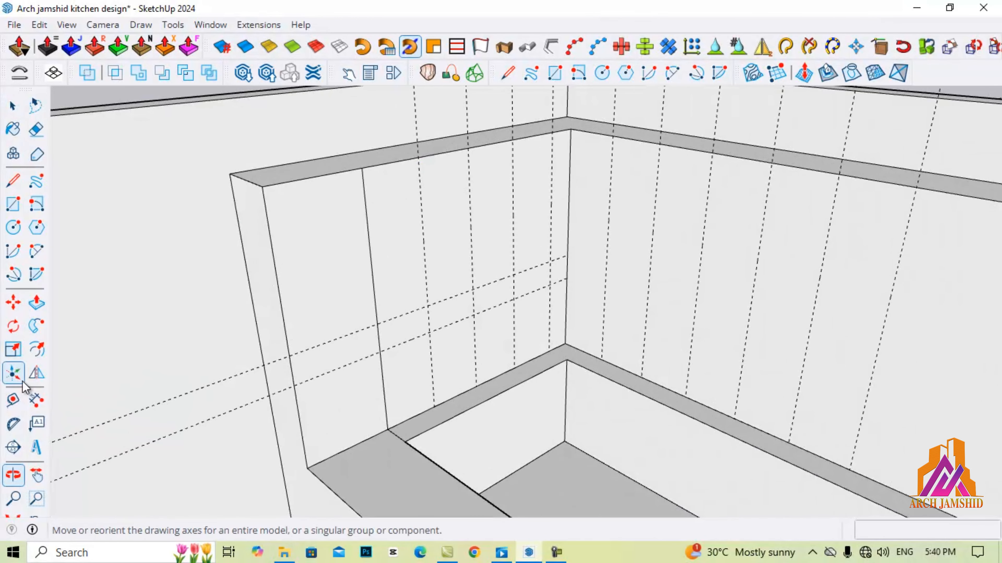
pyautogui.click(13, 401)
pyautogui.click(386, 162)
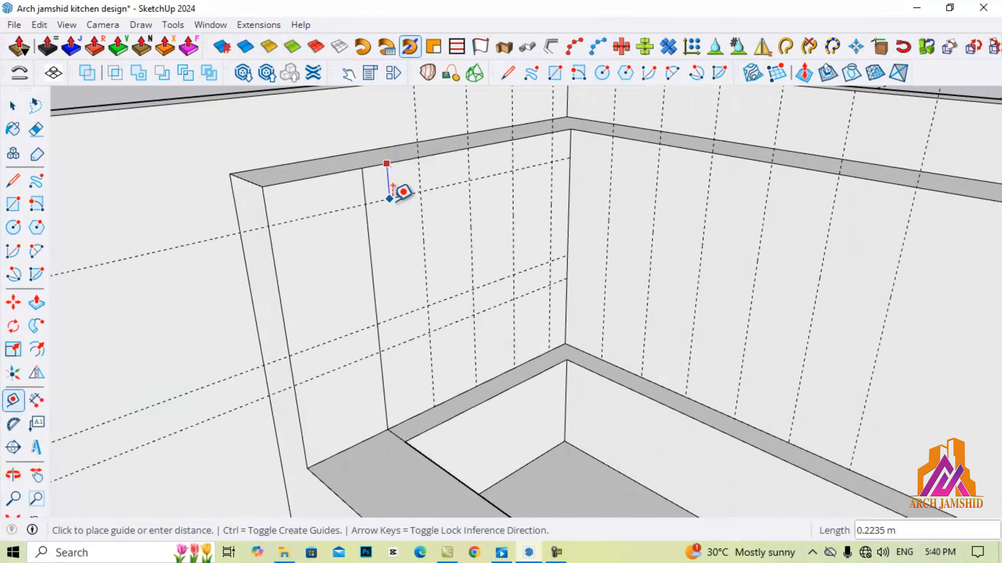
pyautogui.click(395, 196)
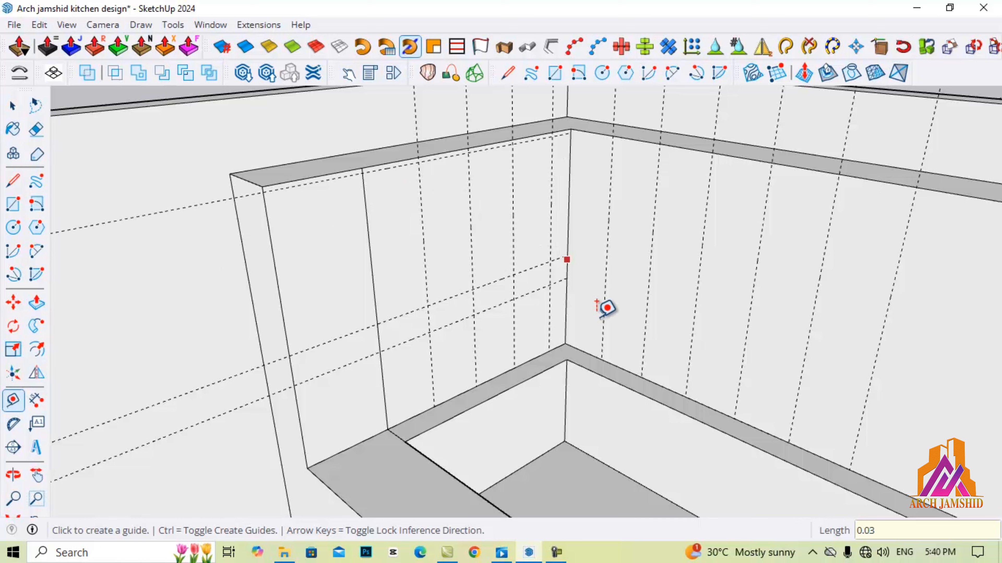
# Step: Place two horizontal guides on the right upper block's face, 0.6 m and 0.8 m above the ledge, meeting the left face's guides
pyautogui.click(581, 351)
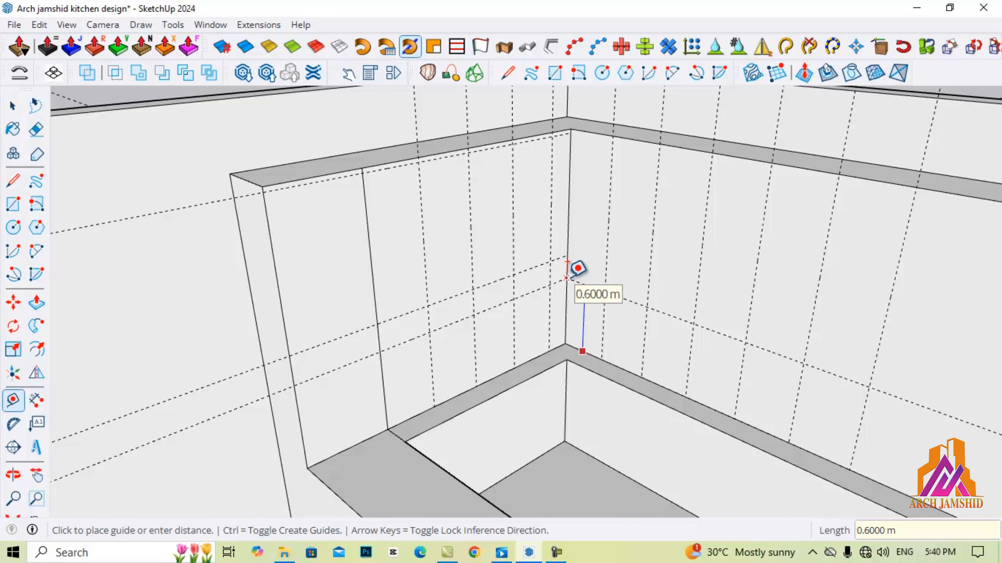
pyautogui.click(564, 262)
pyautogui.click(581, 351)
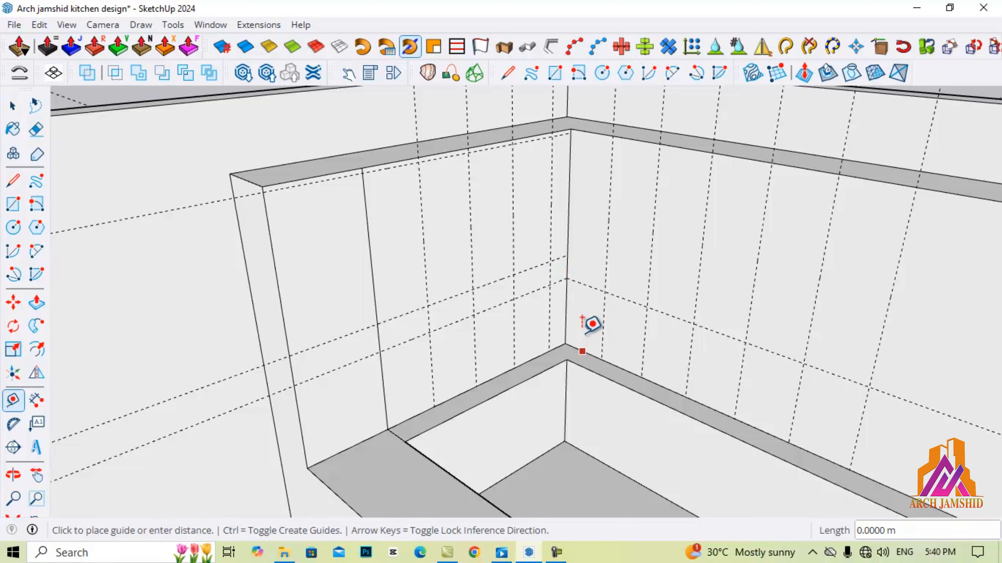
pyautogui.click(567, 255)
# Step: Place a horizontal guide just below the right upper block's top edge, meeting the left face's top guide at the inner corner
pyautogui.click(579, 126)
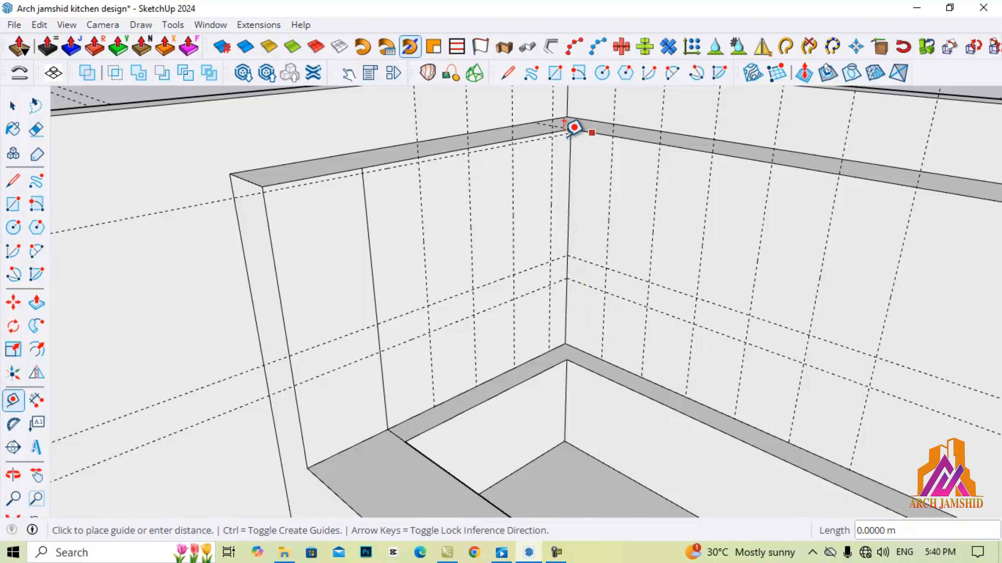
pyautogui.scroll(5, 577, 127)
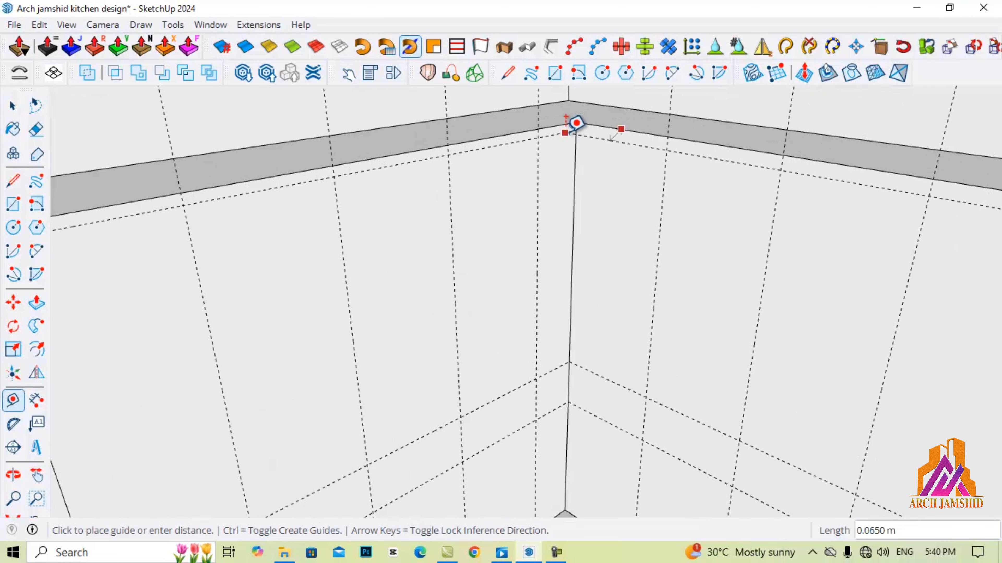
pyautogui.click(581, 132)
pyautogui.scroll(-7, 580, 122)
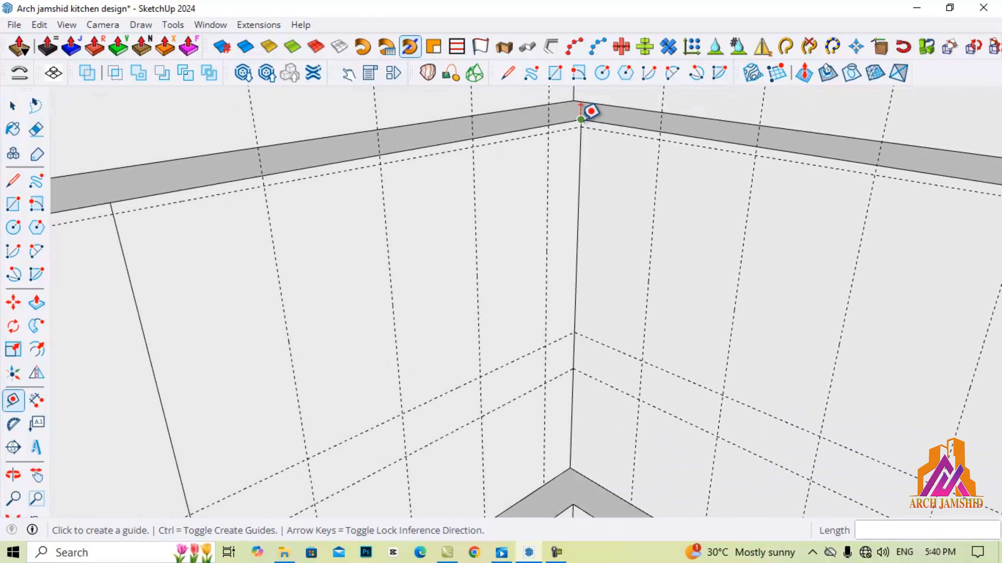
pyautogui.press('space')
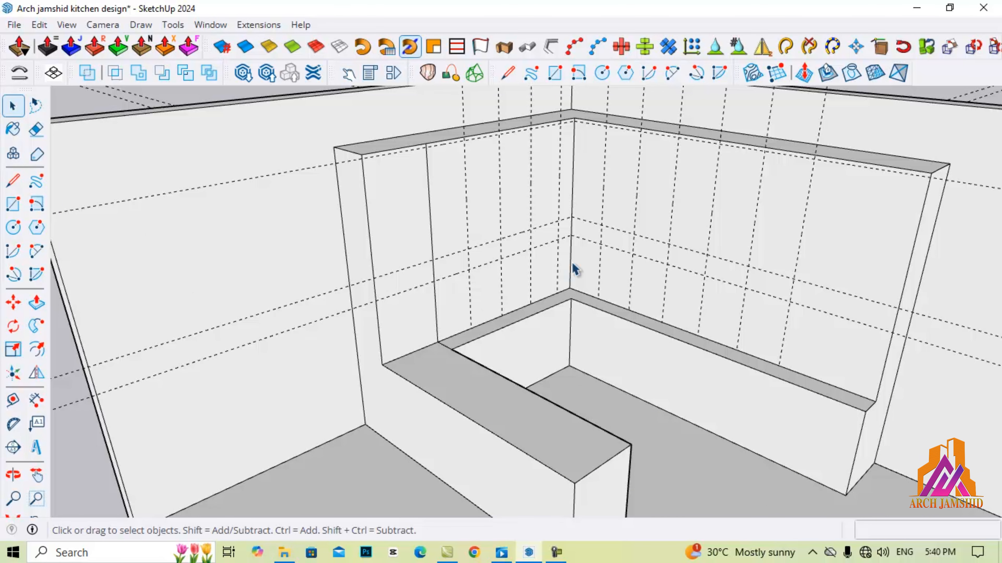
# Step: Draw two adjoining 0.4 m by 1.17 m rectangles from the left face's vertical line, between the top guide and the 0.6 m guide
pyautogui.scroll(4, 555, 136)
pyautogui.scroll(-3, 428, 263)
pyautogui.scroll(1, 526, 310)
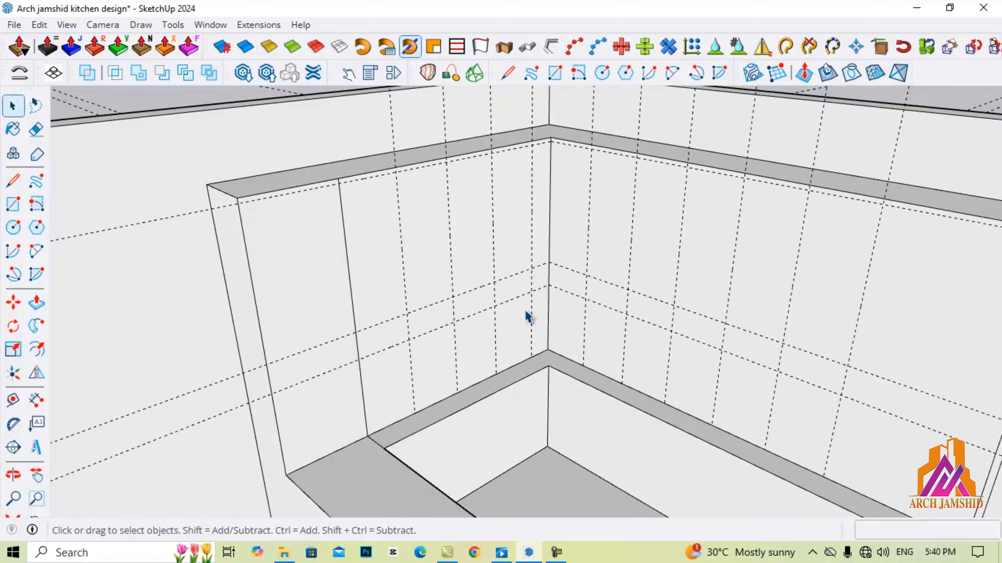
pyautogui.moveTo(526, 310); pyautogui.dragTo(441, 273, button='middle')
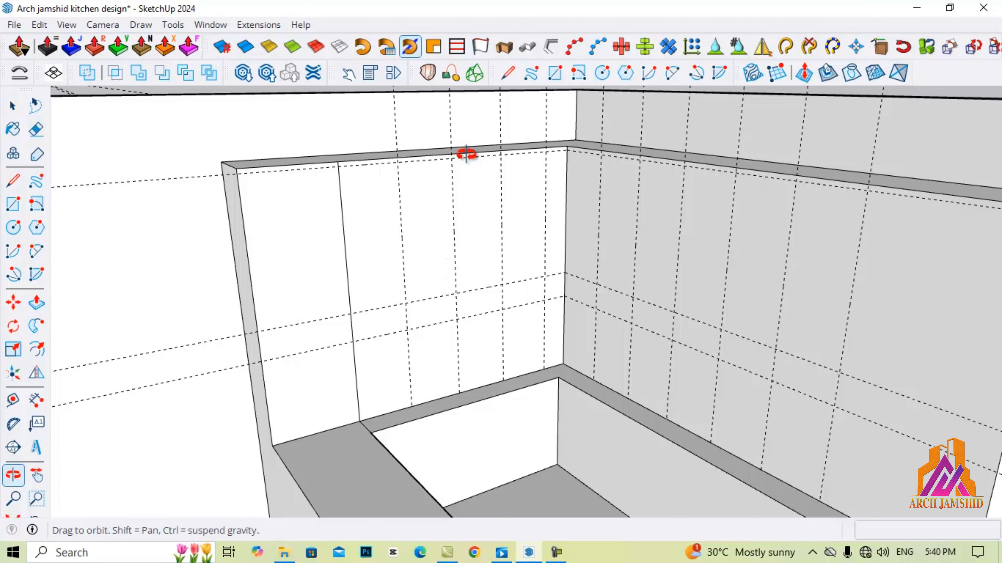
pyautogui.moveTo(606, 130); pyautogui.dragTo(529, 129, button='middle')
pyautogui.press('r')
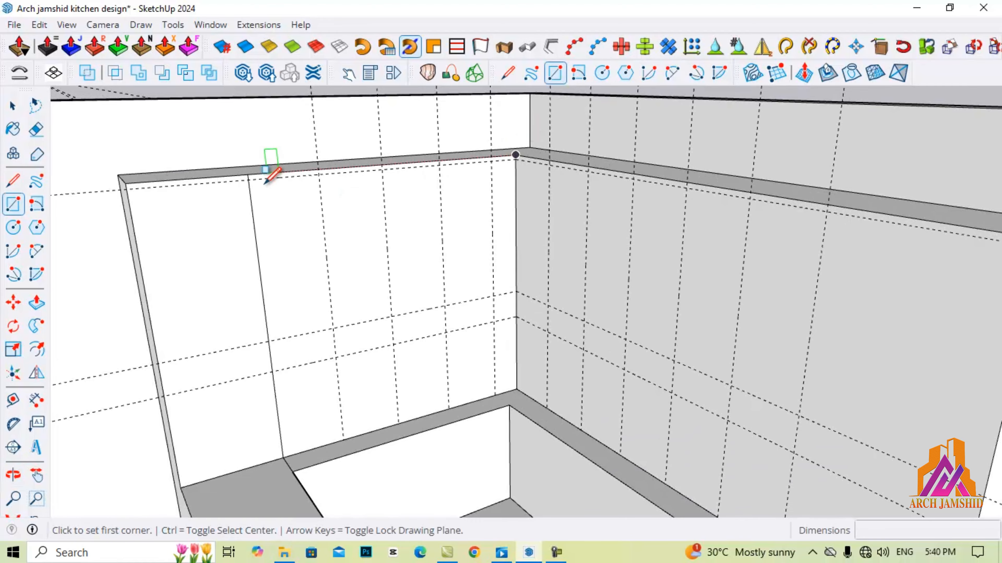
pyautogui.scroll(2, 249, 183)
pyautogui.click(249, 176)
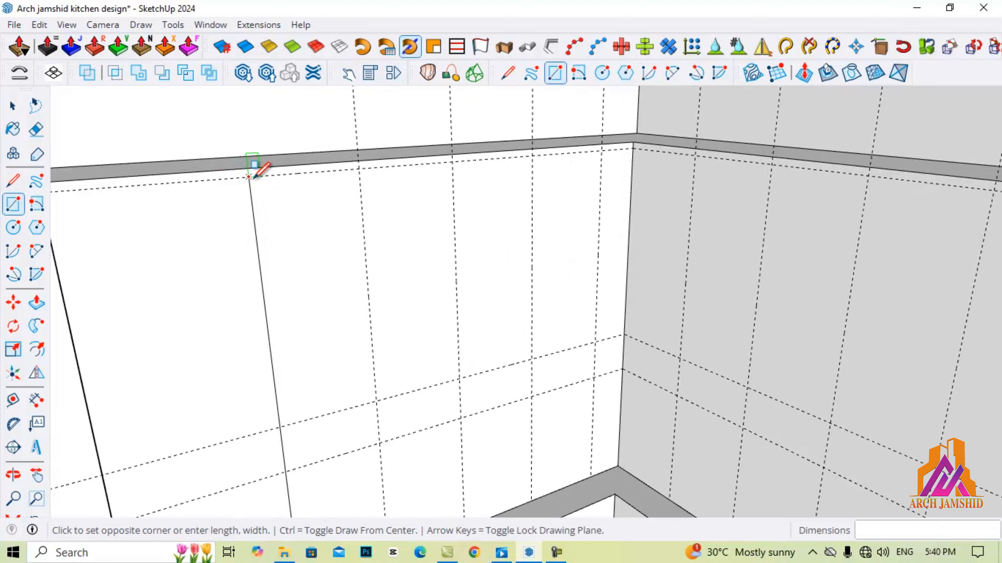
pyautogui.scroll(-1, 331, 273)
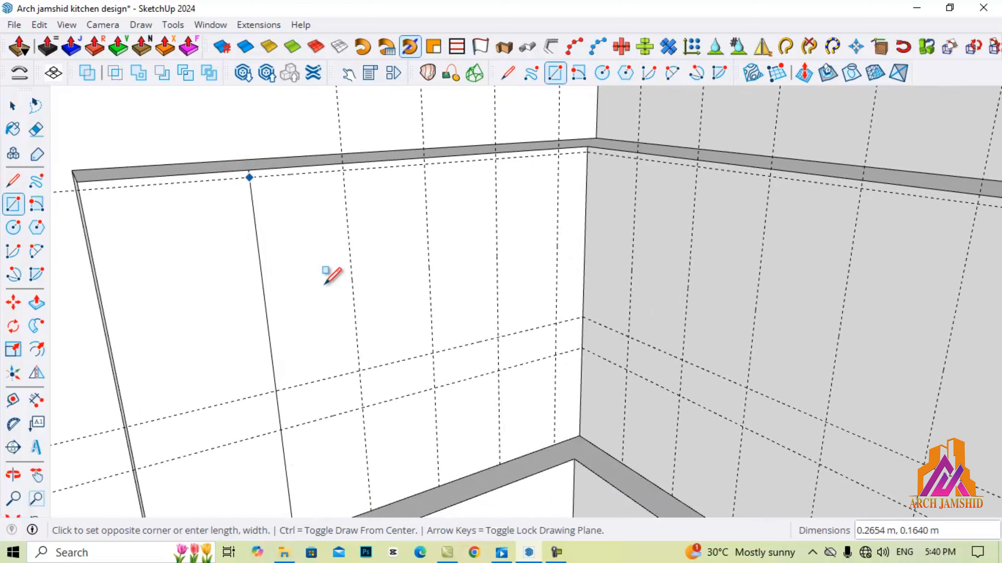
pyautogui.click(363, 406)
pyautogui.click(343, 170)
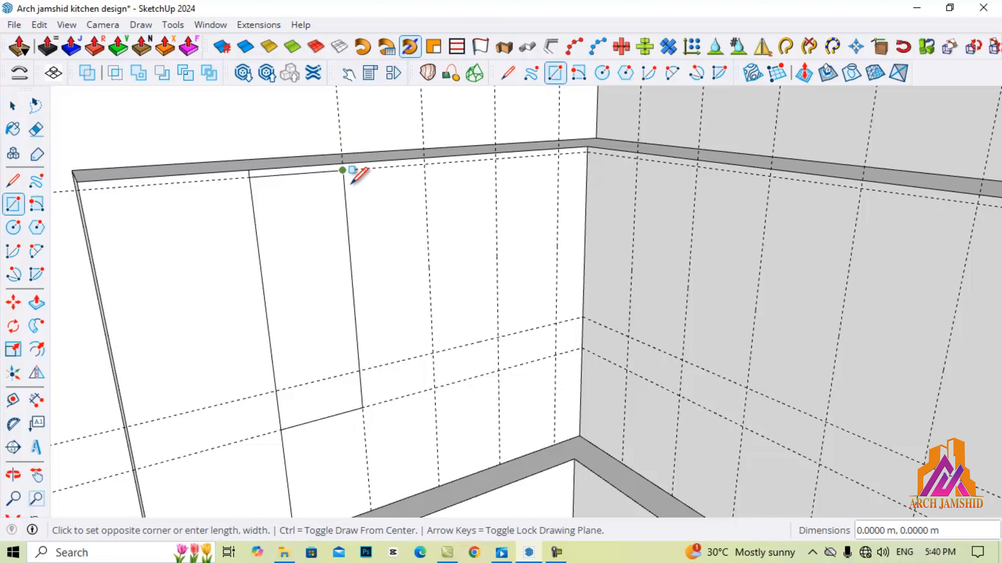
pyautogui.click(434, 388)
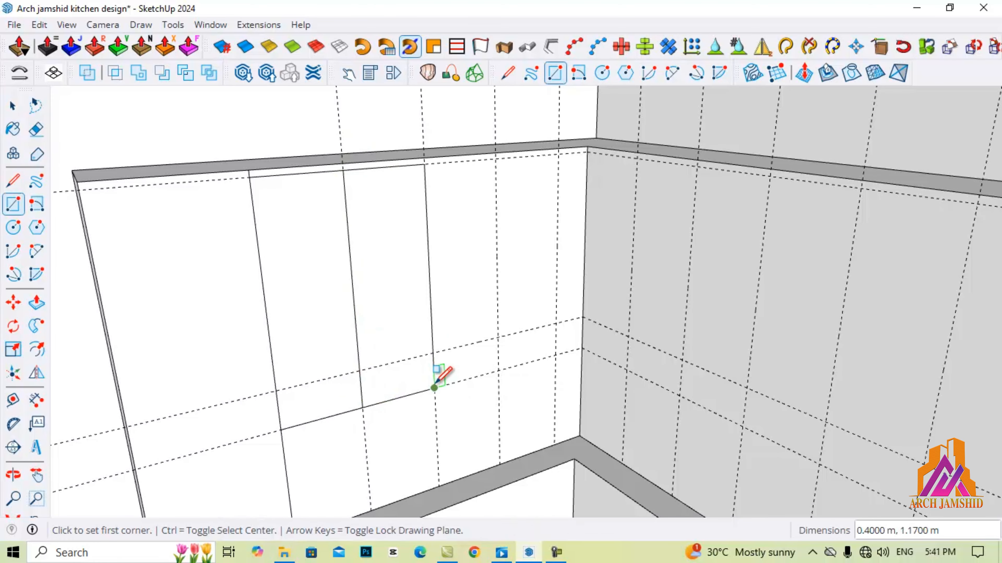
# Step: Draw two adjoining 0.4 m by 0.97 m rectangles on the left upper face, between the top guide and the 0.8 m guide
pyautogui.click(425, 164)
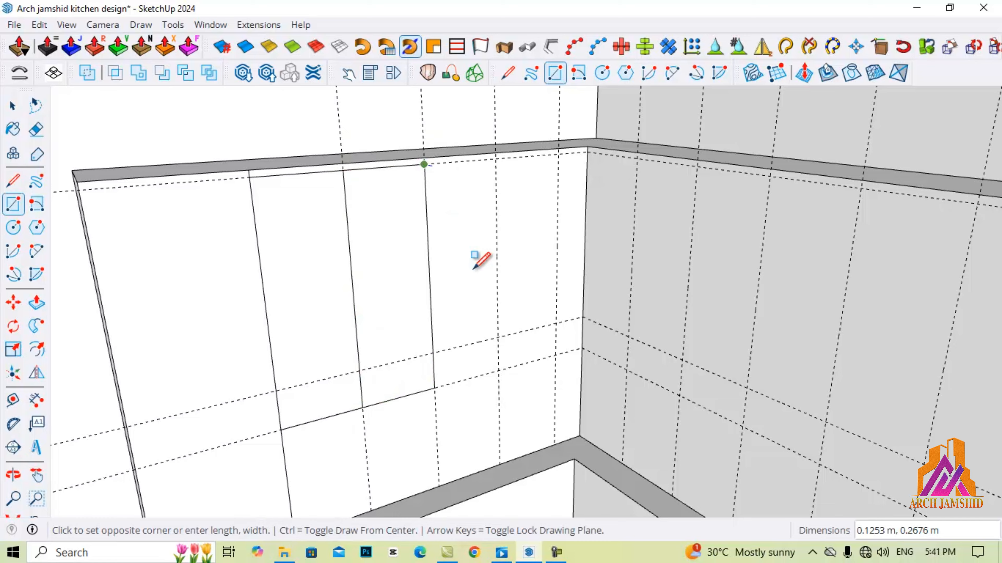
pyautogui.click(498, 338)
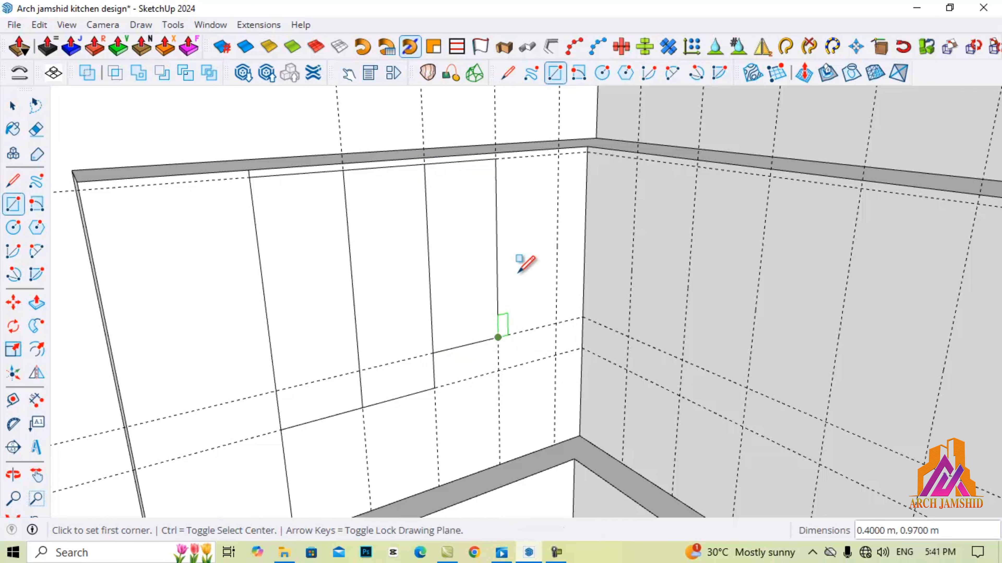
pyautogui.click(495, 159)
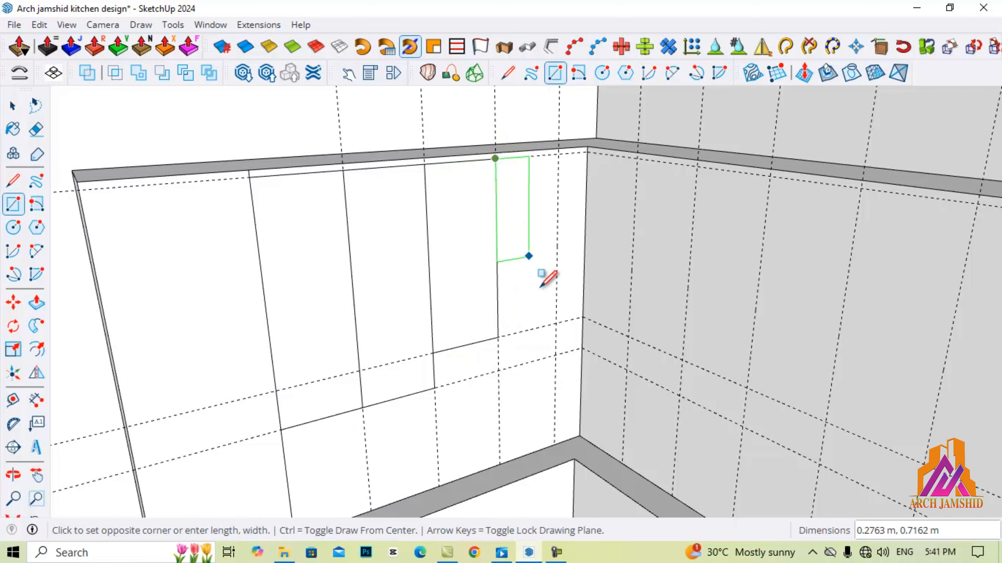
pyautogui.click(556, 324)
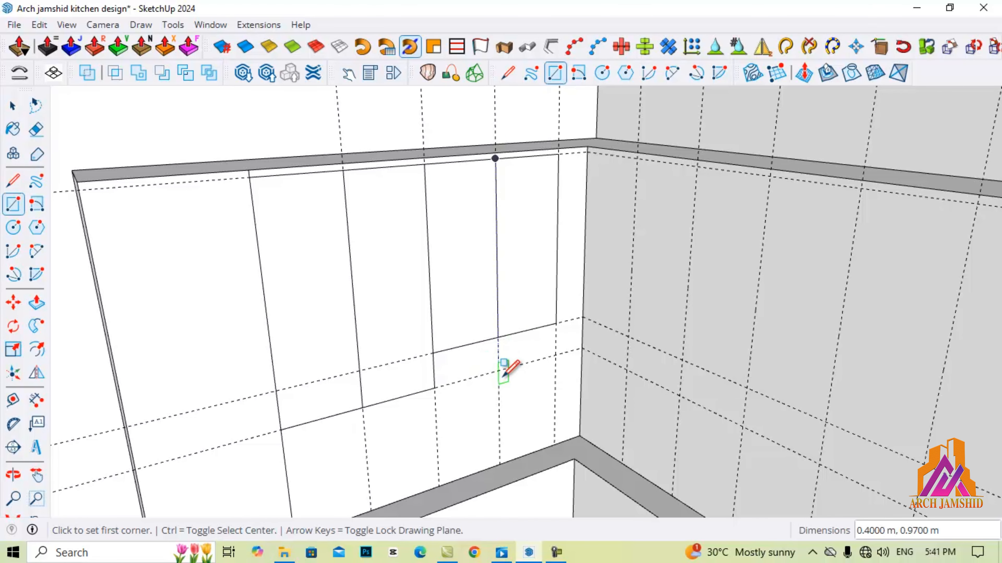
# Step: Draw a 0.2 m square at the inner corner of the left face, between the 0.8 m and 0.6 m guides, and erase its upper edge
pyautogui.scroll(3, 560, 323)
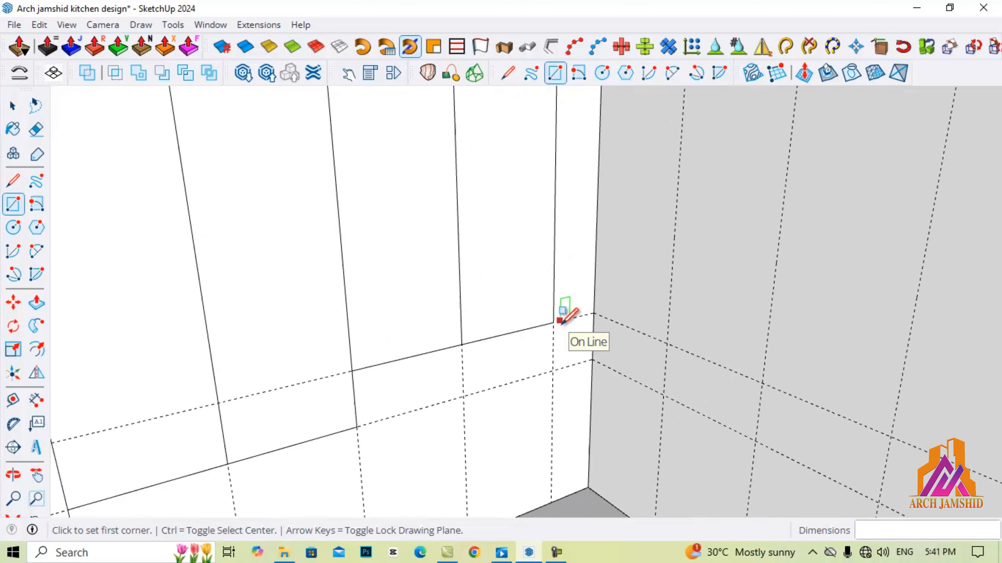
pyautogui.click(552, 322)
pyautogui.click(594, 365)
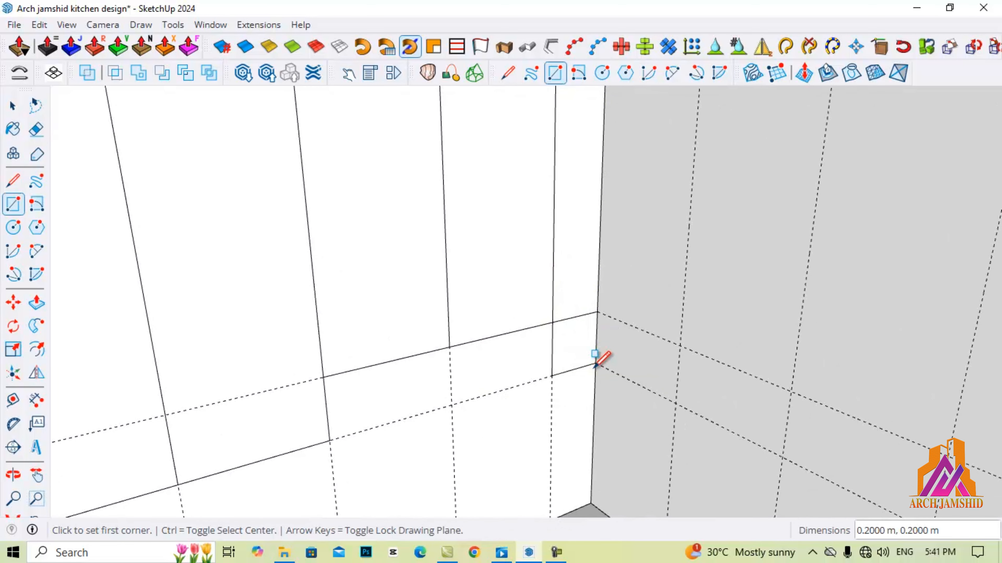
pyautogui.press('e')
pyautogui.press('space')
pyautogui.scroll(-3, 357, 325)
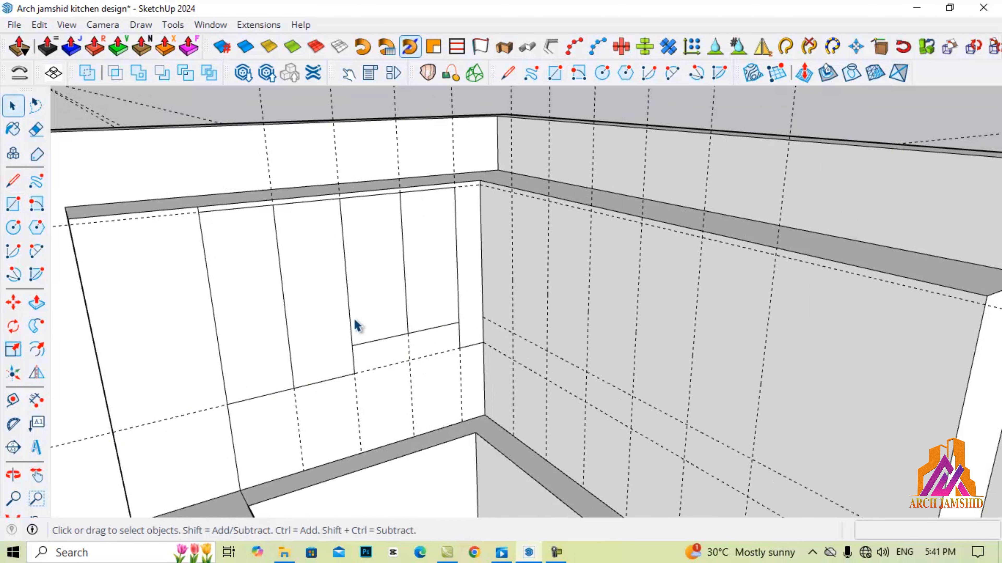
# Step: Draw a rectangle on the right upper face from the top guide at the inner corner, two guide spacings wide, down to the 0.6 m guide
pyautogui.moveTo(367, 322); pyautogui.dragTo(581, 273, button='middle')
pyautogui.press('r')
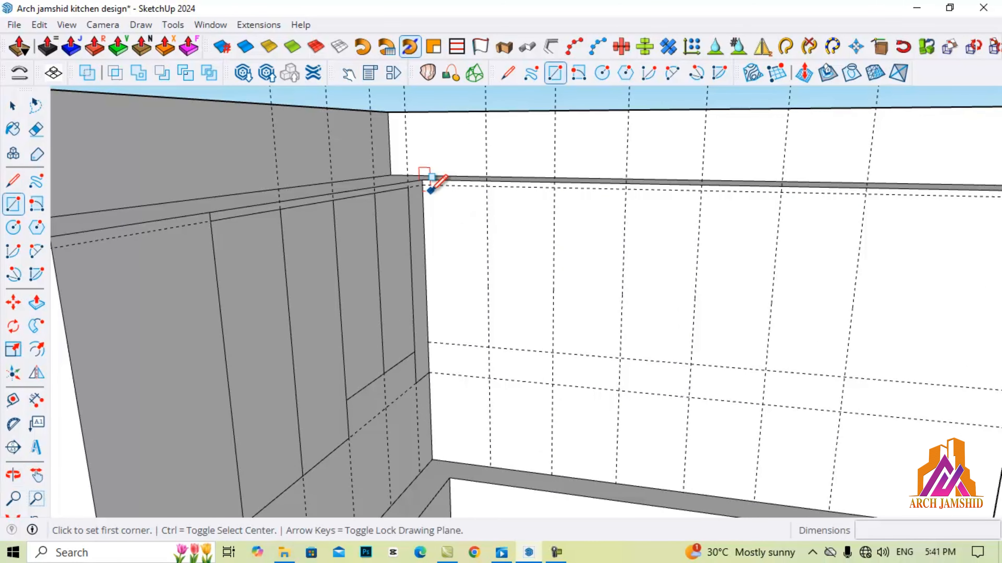
pyautogui.scroll(2, 422, 180)
pyautogui.click(421, 180)
pyautogui.scroll(1, 437, 201)
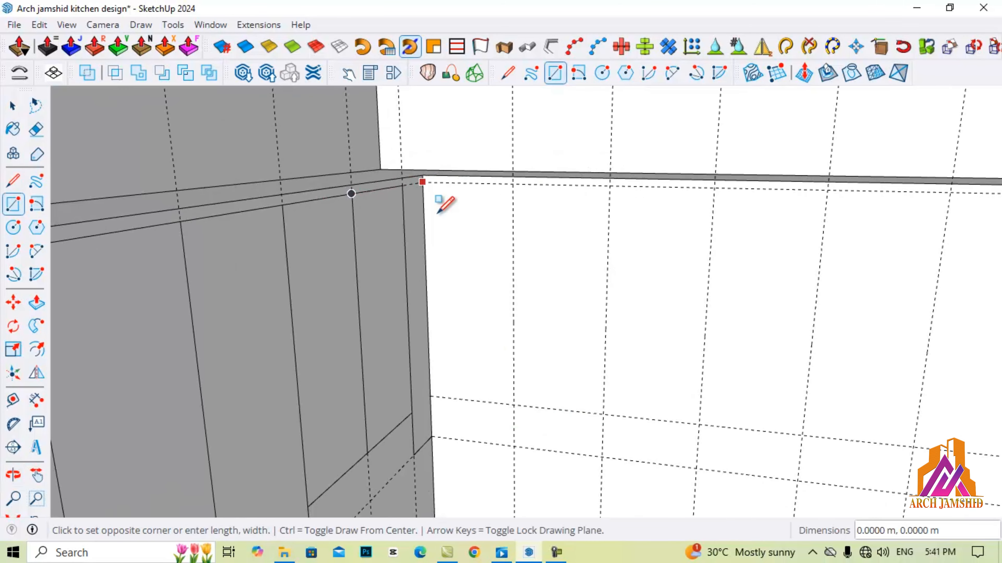
pyautogui.click(605, 446)
# Step: Draw two more adjoining rectangles under the top guide, each two guide spacings wide, down to the 0.8 m and 0.6 m guides respectively
pyautogui.scroll(-2, 614, 181)
pyautogui.click(611, 185)
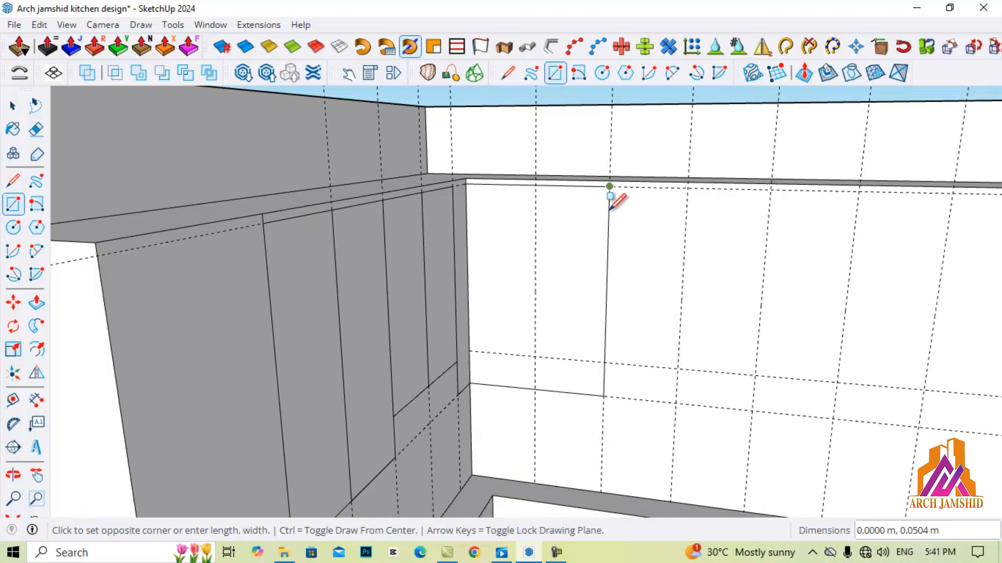
pyautogui.click(755, 375)
pyautogui.scroll(-2, 659, 259)
pyautogui.click(638, 224)
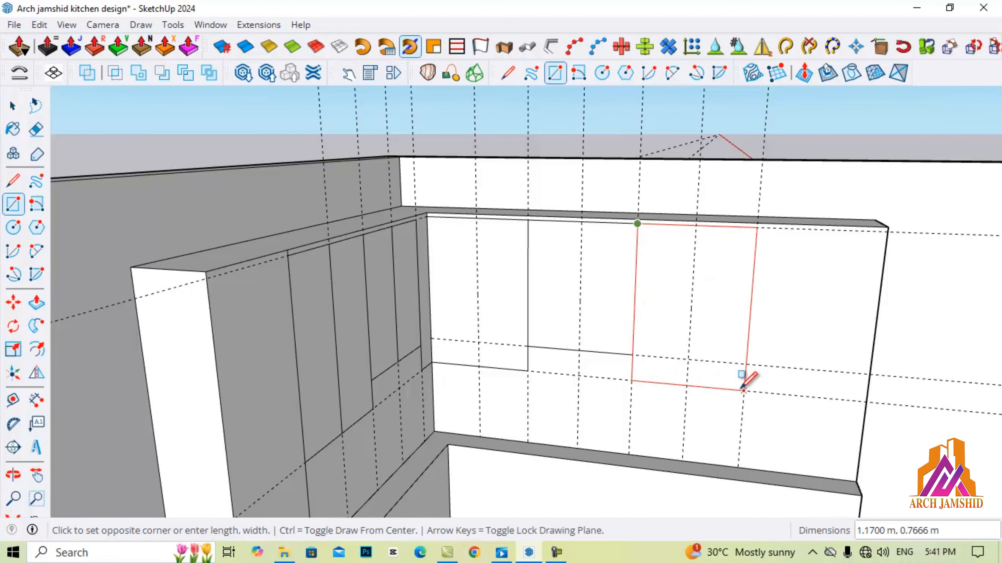
pyautogui.click(743, 390)
# Step: Draw a 0.6 m vertical line from the outermost rectangle's lower corner down to the ledge on the right face
pyautogui.press('l')
pyautogui.click(744, 391)
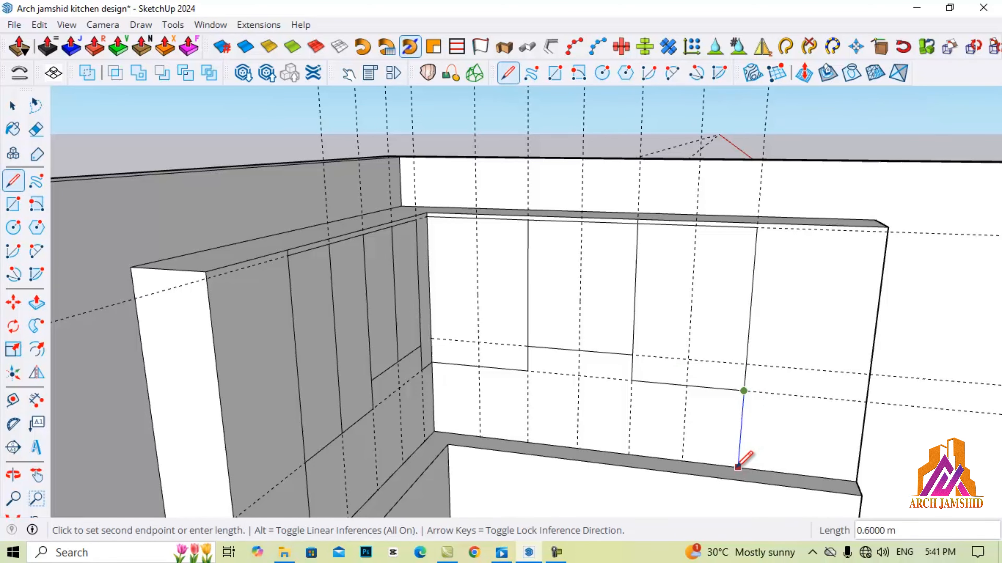
pyautogui.click(738, 467)
pyautogui.press('space')
# Step: Draw a 0.8 m line along the right face's top guide from the outermost rectangle to the block's outer edge
pyautogui.scroll(4, 762, 192)
pyautogui.scroll(-4, 340, 251)
pyautogui.scroll(3, 733, 273)
pyautogui.press('l')
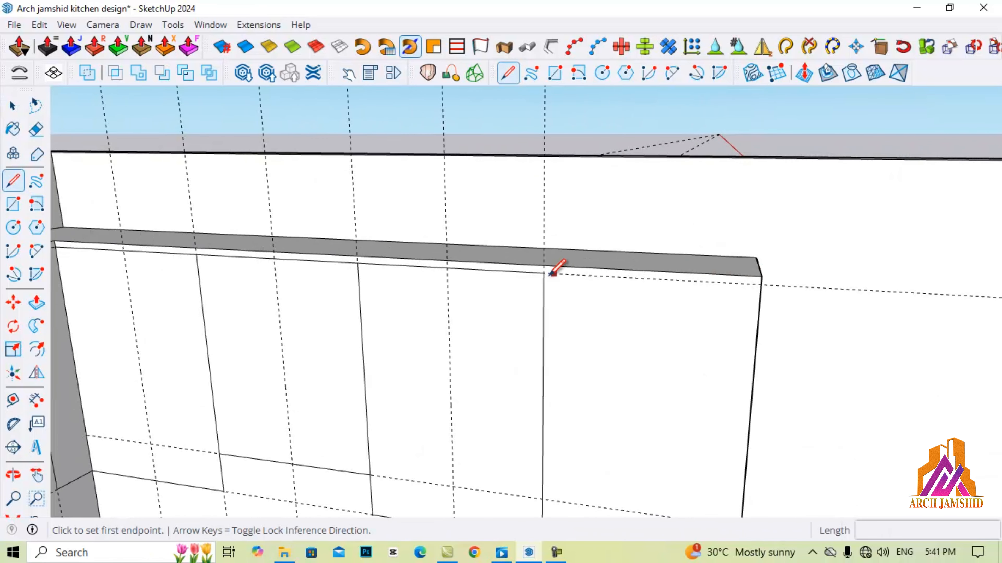
pyautogui.click(543, 273)
pyautogui.click(761, 284)
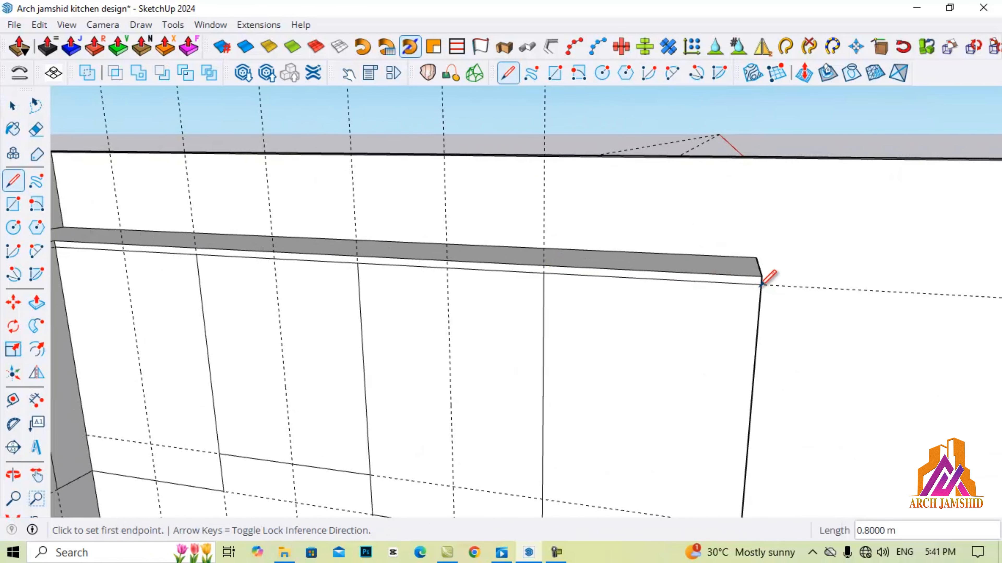
pyautogui.press('space')
# Step: Draw a line along the left face's top guide from the outermost rectangle's upper corner to the block's outer edge
pyautogui.moveTo(760, 287); pyautogui.dragTo(299, 331, button='middle')
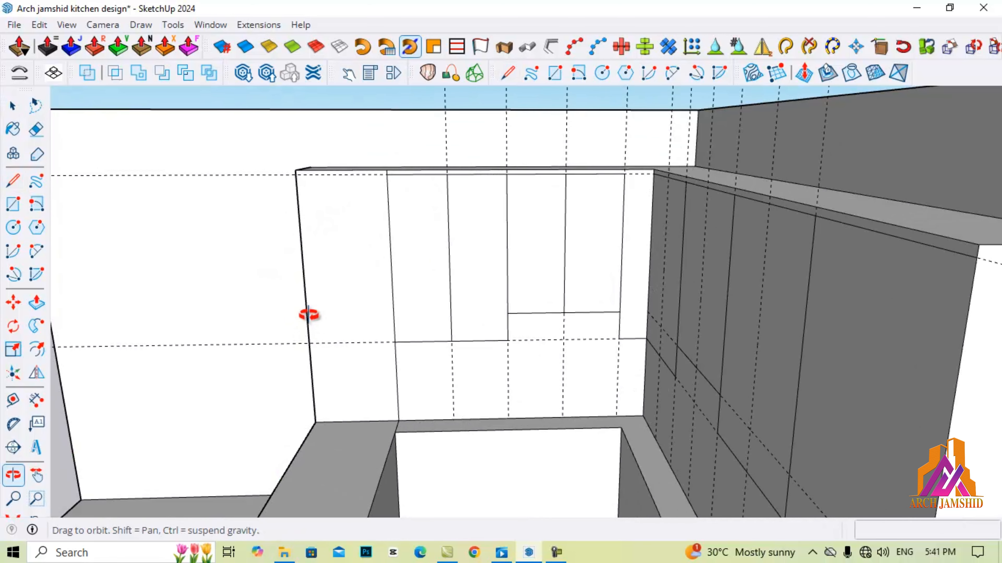
pyautogui.press('l')
pyautogui.scroll(5, 385, 173)
pyautogui.click(394, 170)
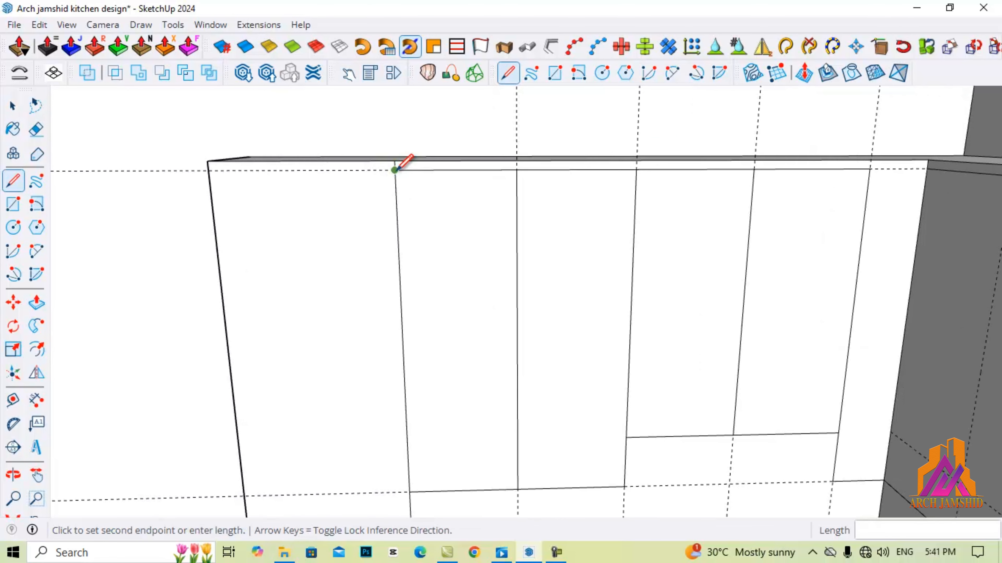
pyautogui.click(209, 162)
pyautogui.press('space')
# Step: Delete all the guides from the model
pyautogui.scroll(-3, 344, 126)
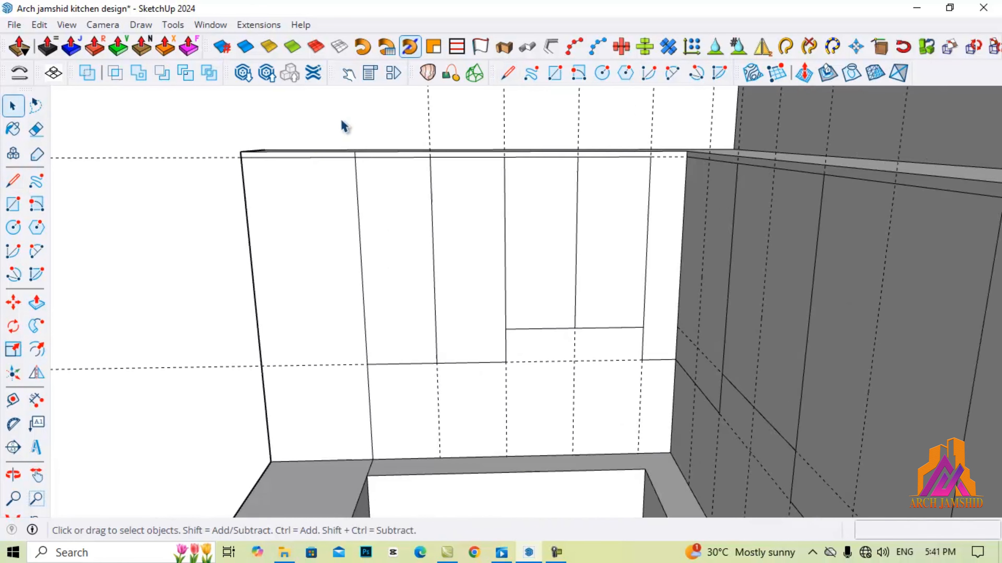
pyautogui.scroll(-1, 344, 126)
pyautogui.scroll(2, 375, 362)
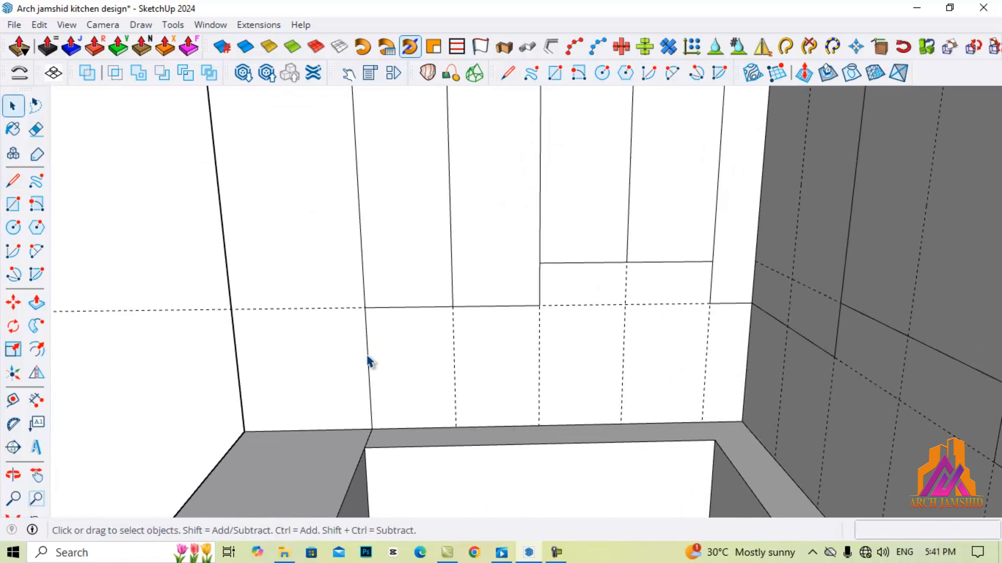
pyautogui.scroll(-5, 390, 313)
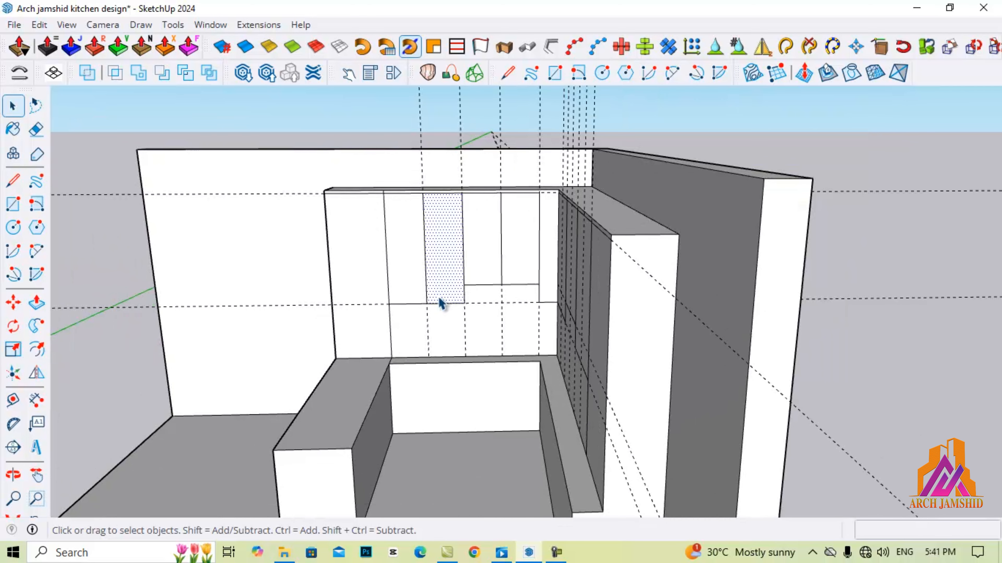
pyautogui.moveTo(441, 304); pyautogui.dragTo(576, 295, button='middle')
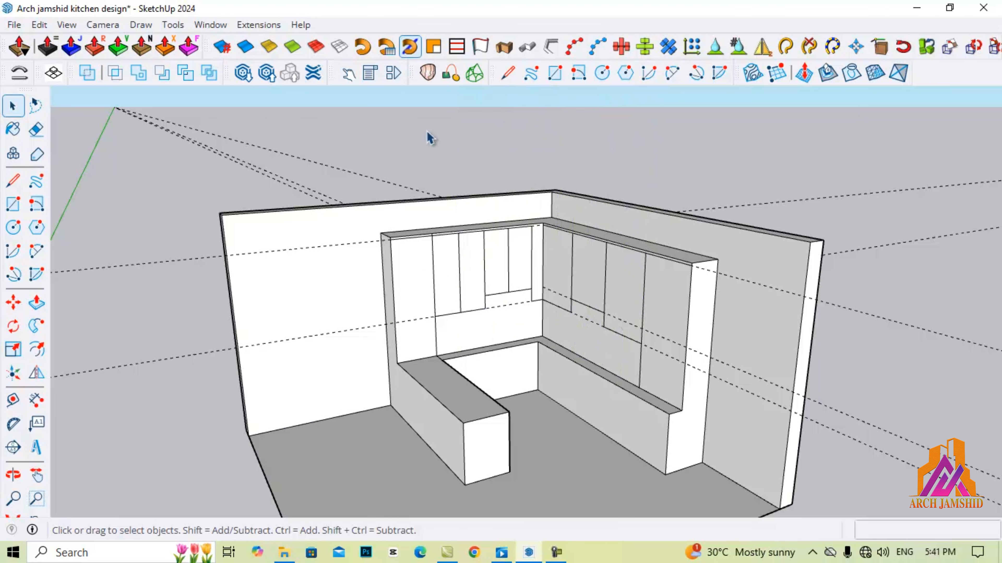
pyautogui.scroll(-2, 430, 138)
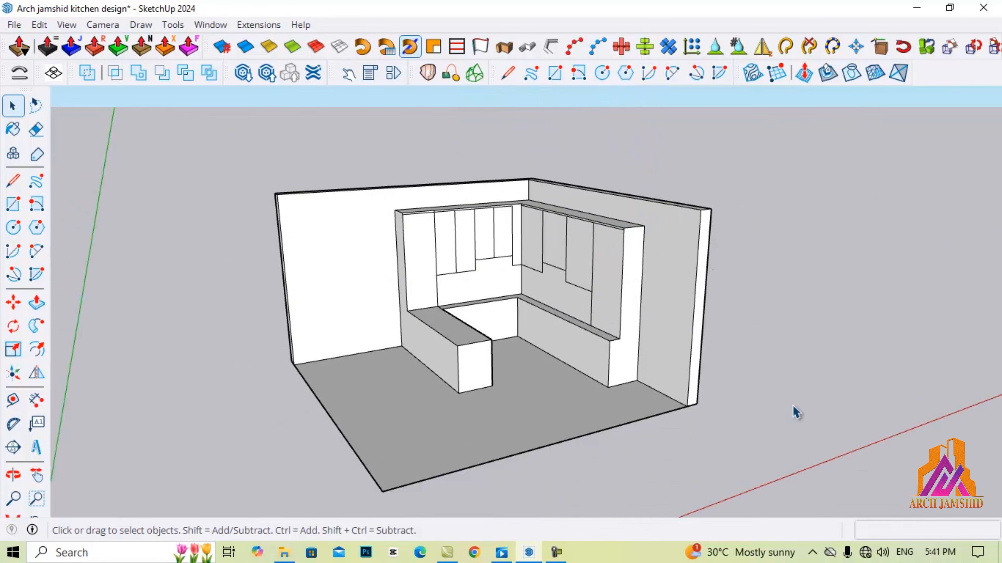
pyautogui.scroll(3, 572, 265)
# Step: Push the backsplash face below the left wall's upper cabinets inward by 0.4 m
pyautogui.moveTo(540, 258); pyautogui.dragTo(431, 304, button='middle')
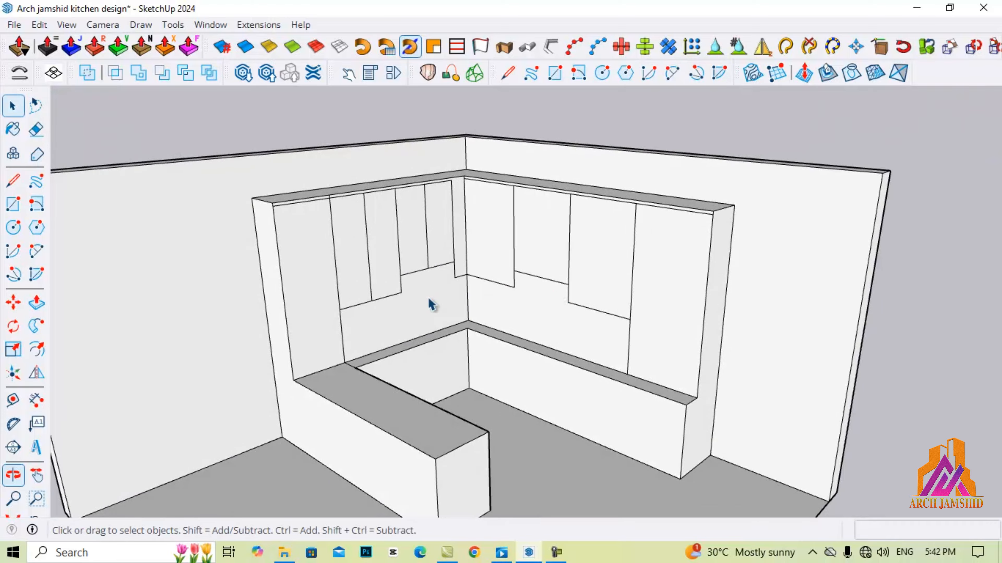
pyautogui.click(436, 311)
pyautogui.scroll(1, 430, 309)
pyautogui.press('p')
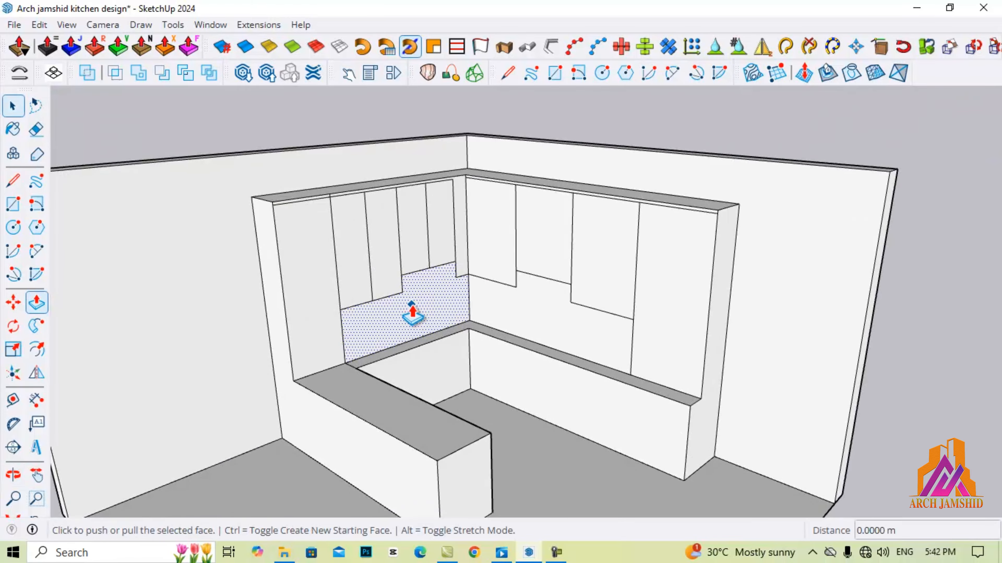
pyautogui.click(410, 308)
pyautogui.click(252, 322)
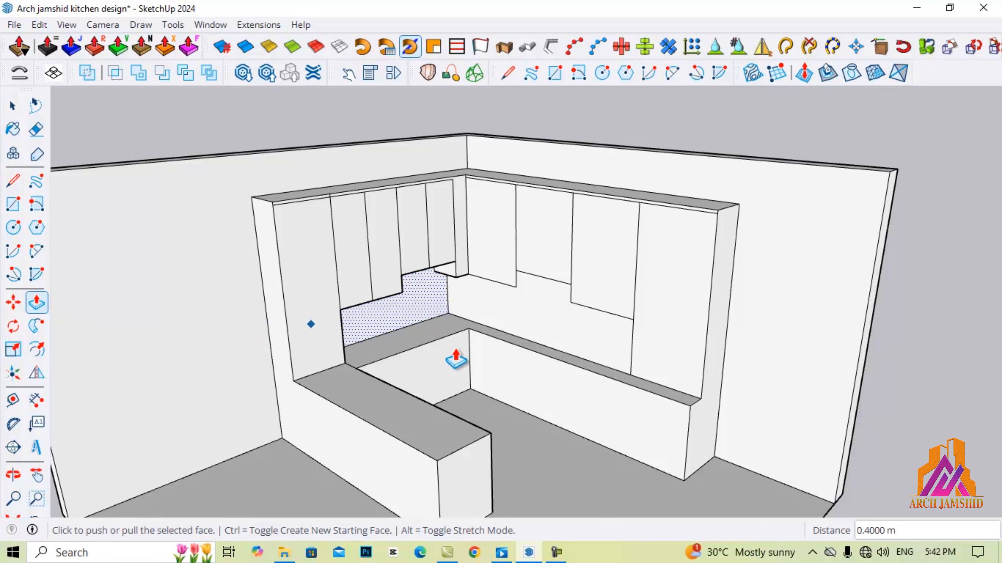
pyautogui.press('space')
# Step: Push the backsplash face below the right wall's upper cabinets inward by the same distance as the left one
pyautogui.click(571, 333)
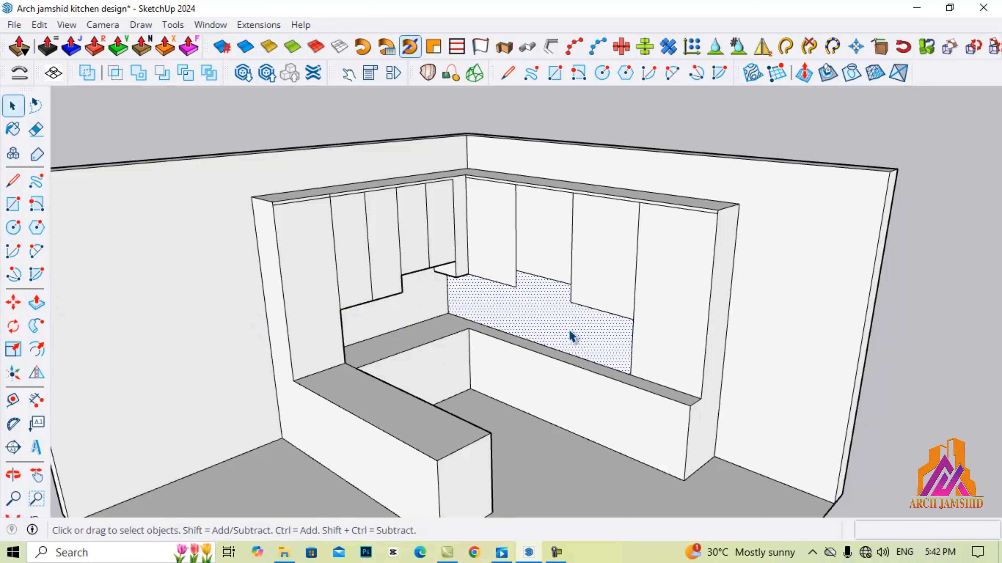
pyautogui.press('p')
pyautogui.doubleClick(627, 347)
pyautogui.press('space')
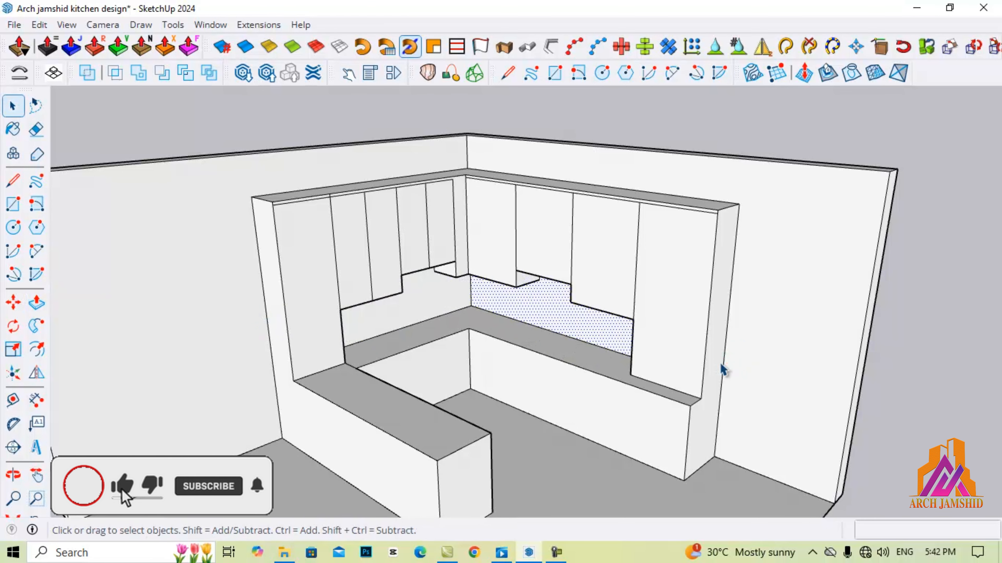
# Step: Place a vertical guide on the left wall's base cabinet front, 0.8 m from its edge at the projecting counter
pyautogui.moveTo(588, 351); pyautogui.dragTo(416, 313, button='middle')
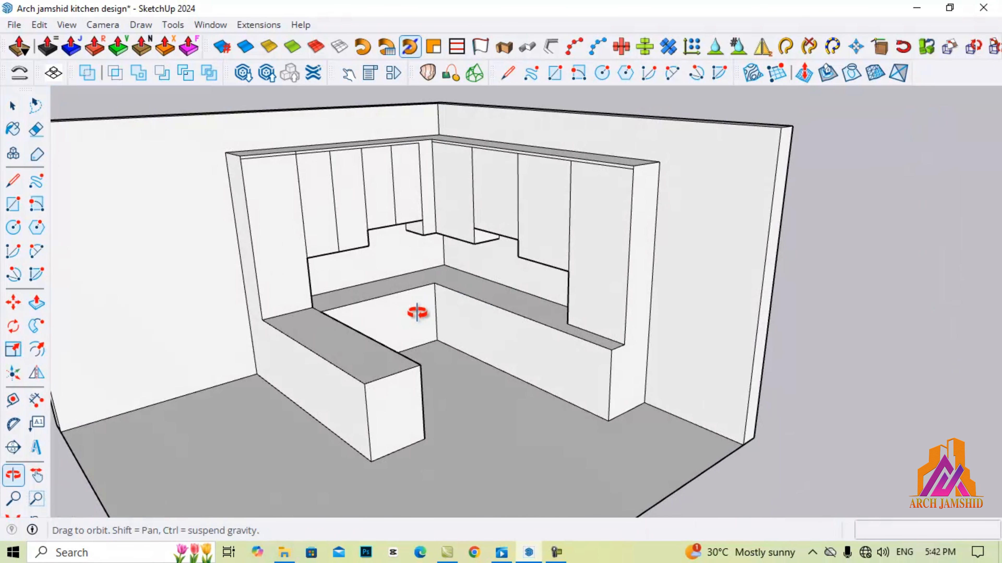
pyautogui.moveTo(421, 265); pyautogui.dragTo(430, 306, button='middle')
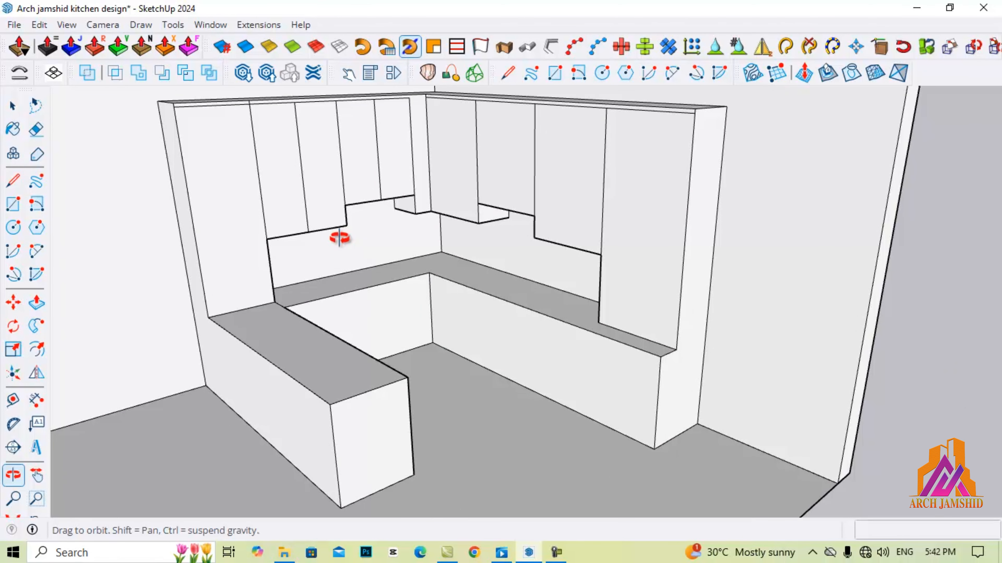
pyautogui.moveTo(339, 238); pyautogui.dragTo(276, 339, button='middle')
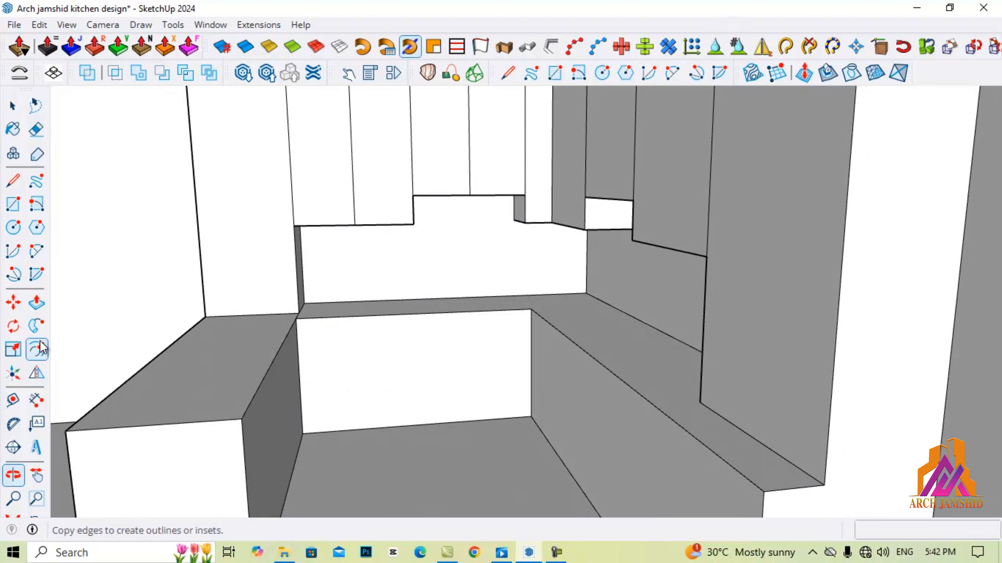
pyautogui.click(13, 400)
pyautogui.scroll(1, 407, 223)
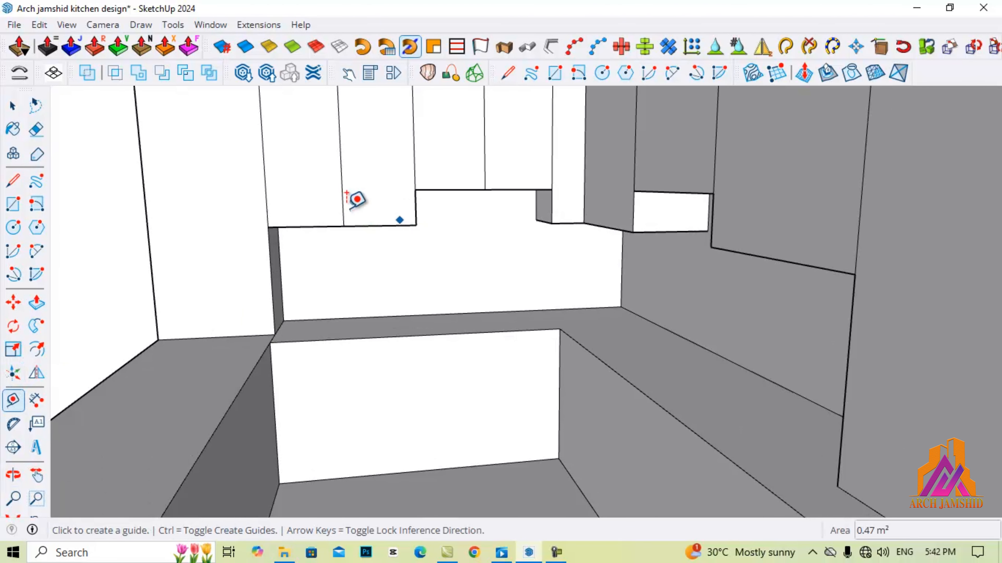
pyautogui.scroll(-1, 392, 165)
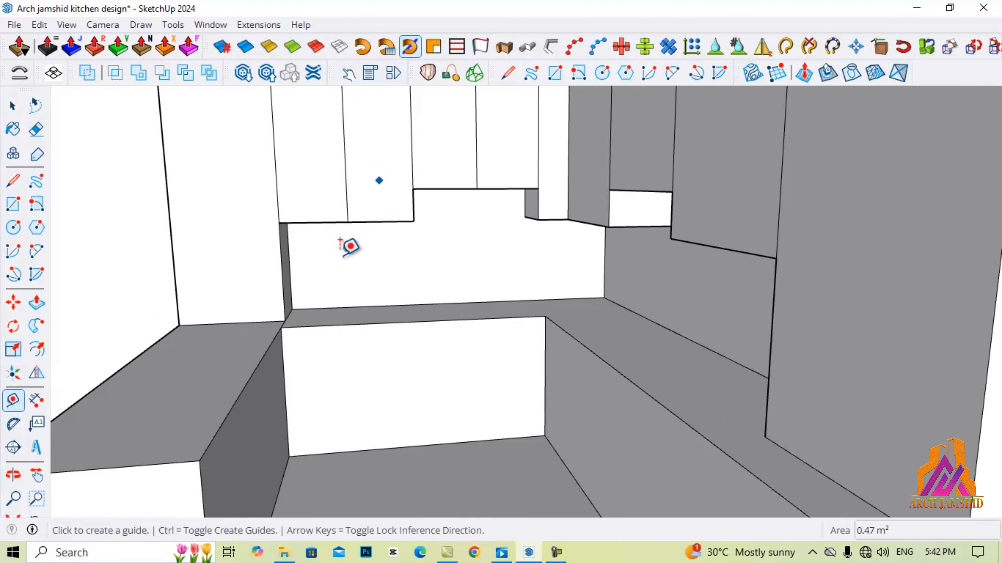
pyautogui.click(283, 378)
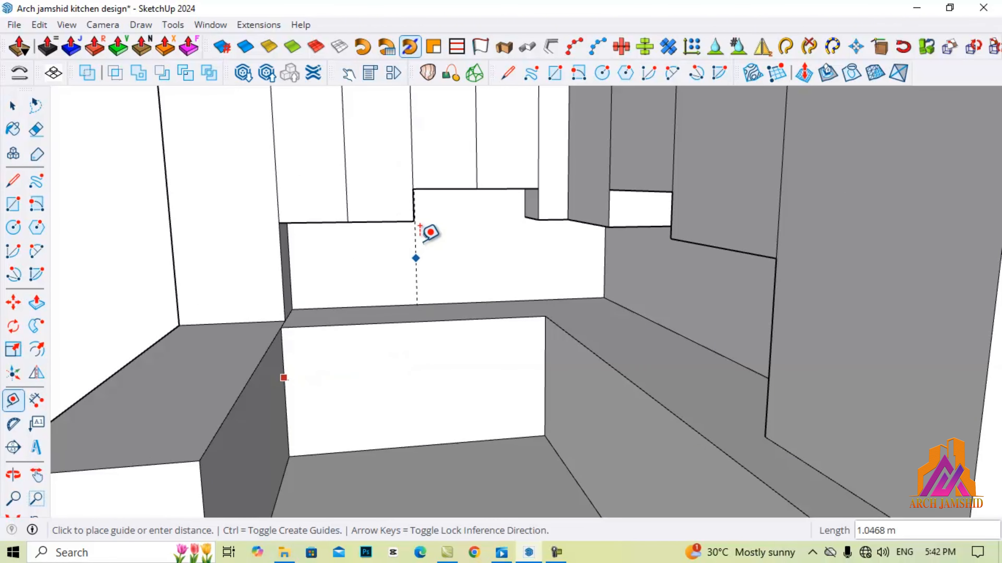
pyautogui.click(420, 378)
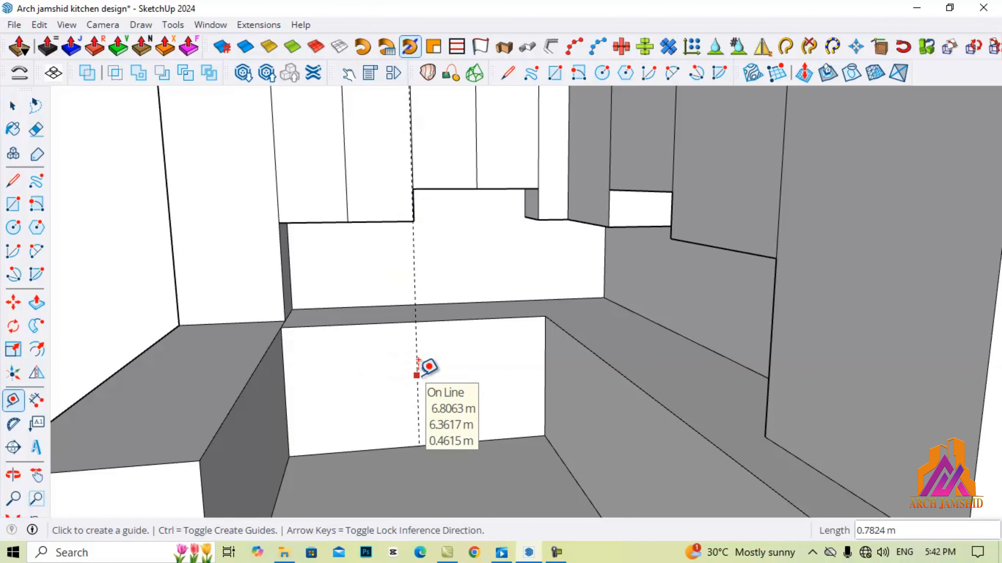
pyautogui.write('0.8')
pyautogui.press('Return')
pyautogui.press('space')
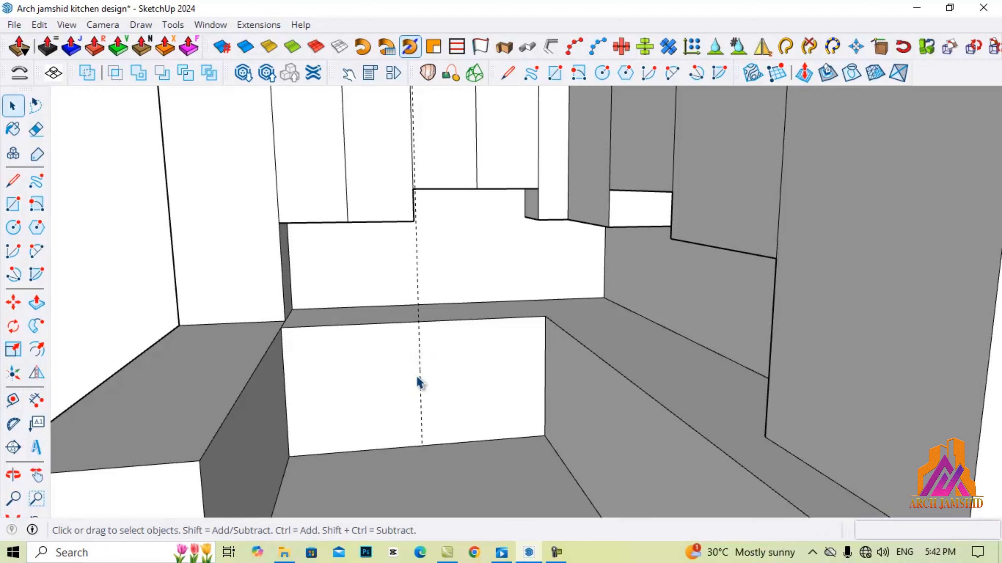
pyautogui.moveTo(391, 357); pyautogui.dragTo(674, 345, button='middle')
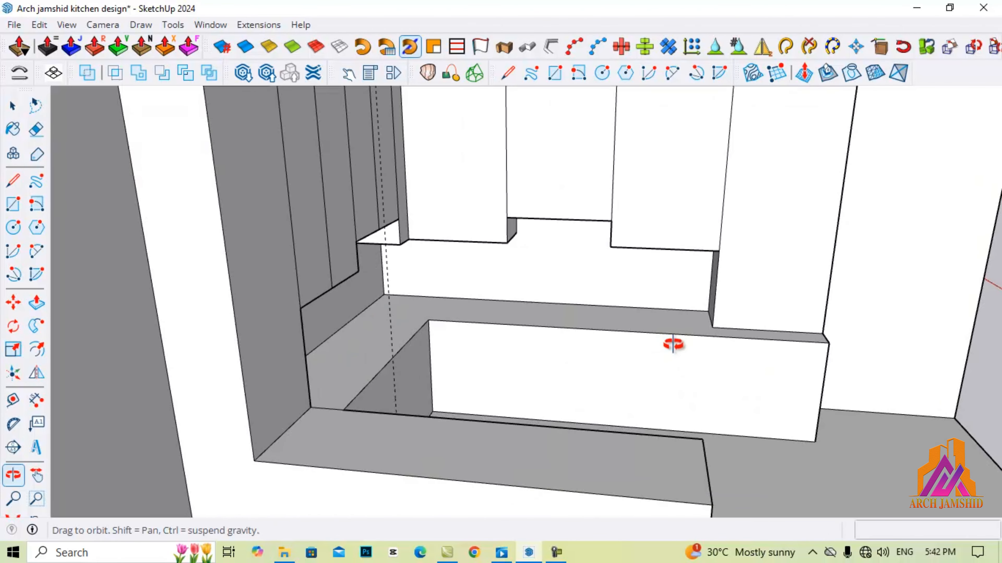
# Step: Draw a line from the right wall's stepped upper cabinet corner down the backsplash, across the counter and down the base cabinet front
pyautogui.moveTo(537, 256); pyautogui.dragTo(505, 226, button='middle')
pyautogui.press('l')
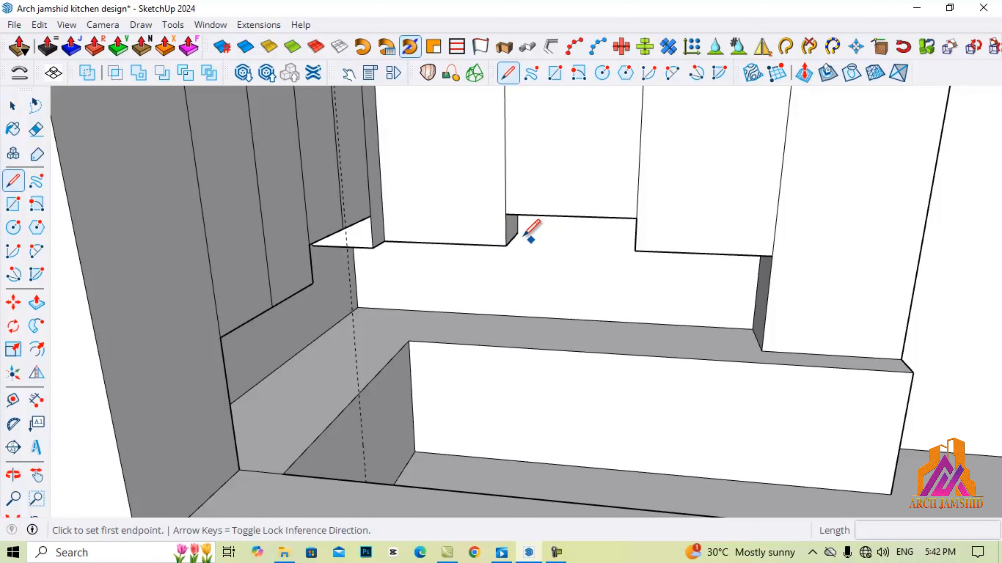
pyautogui.click(517, 232)
pyautogui.click(518, 316)
pyautogui.click(517, 316)
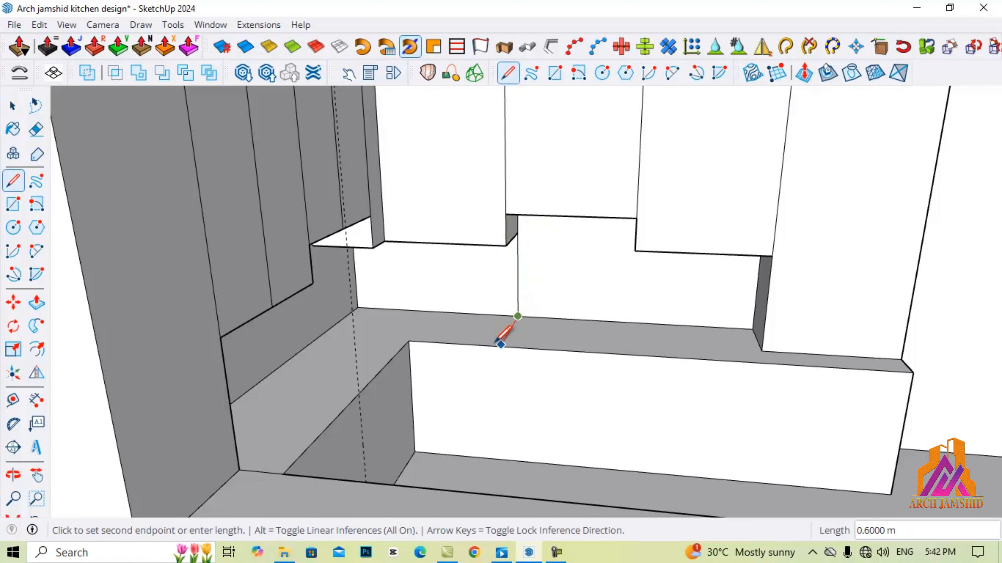
pyautogui.click(500, 346)
pyautogui.click(500, 347)
pyautogui.click(502, 448)
# Step: Erase the helper lines on the backsplash and countertop, keeping only the divider on the base cabinet front
pyautogui.press('e')
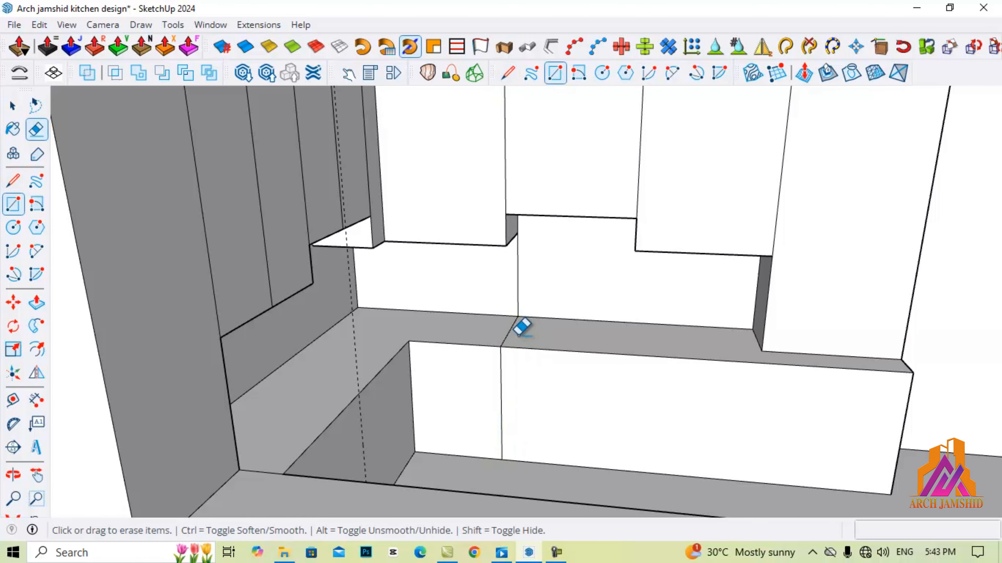
pyautogui.moveTo(513, 328); pyautogui.dragTo(510, 287)
pyautogui.scroll(-2, 426, 272)
pyautogui.press('space')
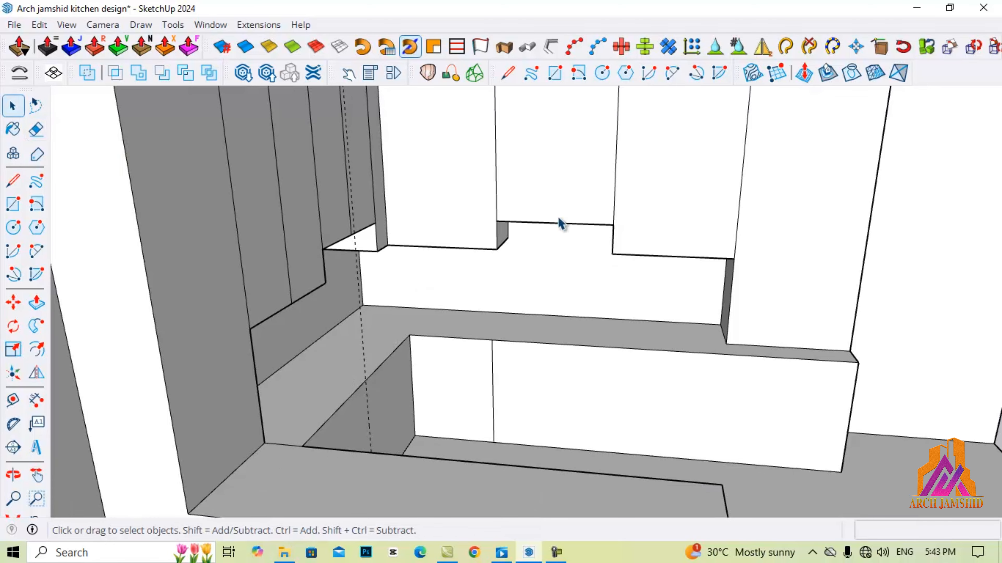
# Step: Place two vertical guides on the right wall's base cabinet front, successively 0.8 m apart starting from the drawn divider
pyautogui.click(21, 403)
pyautogui.click(492, 392)
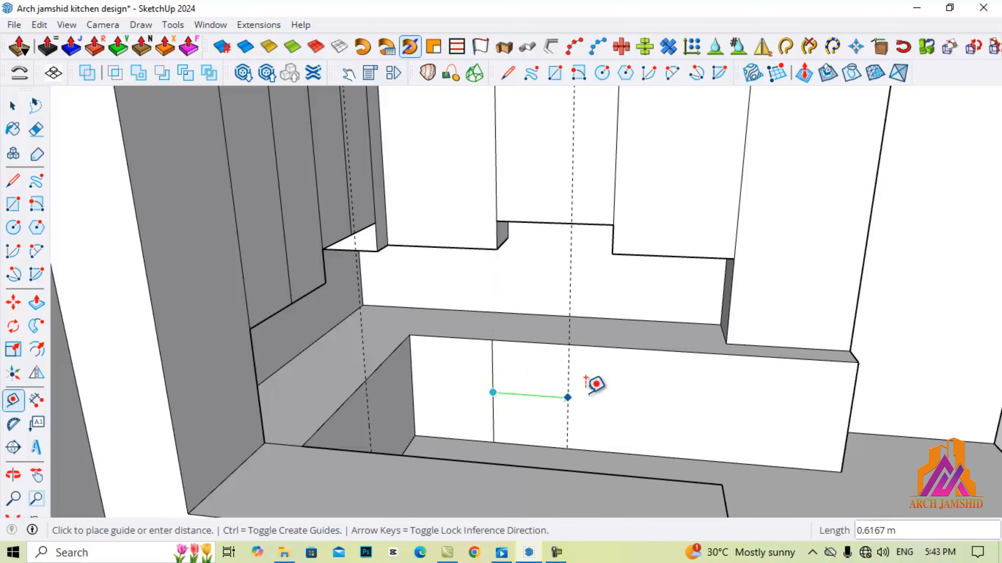
pyautogui.click(609, 380)
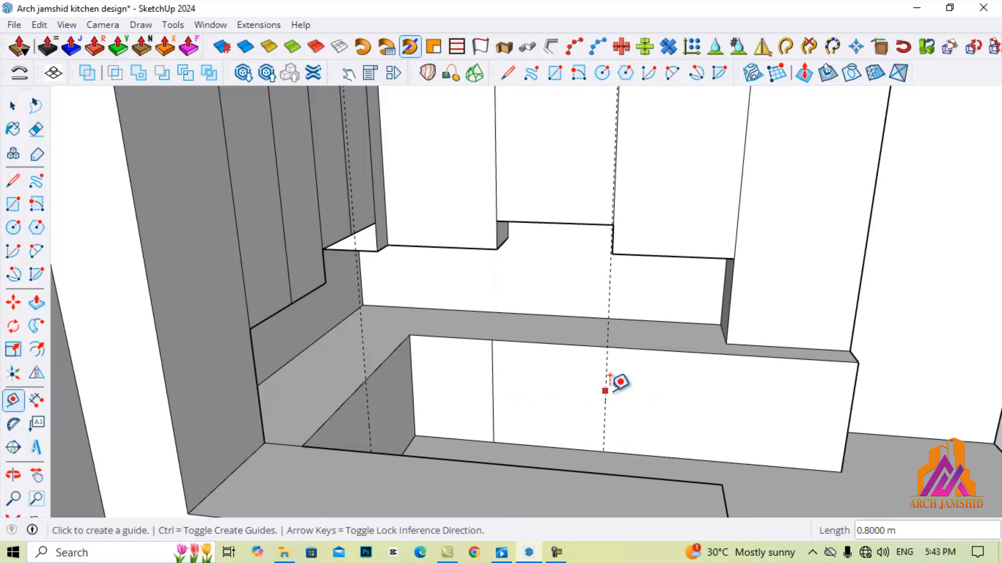
pyautogui.click(605, 389)
pyautogui.click(726, 391)
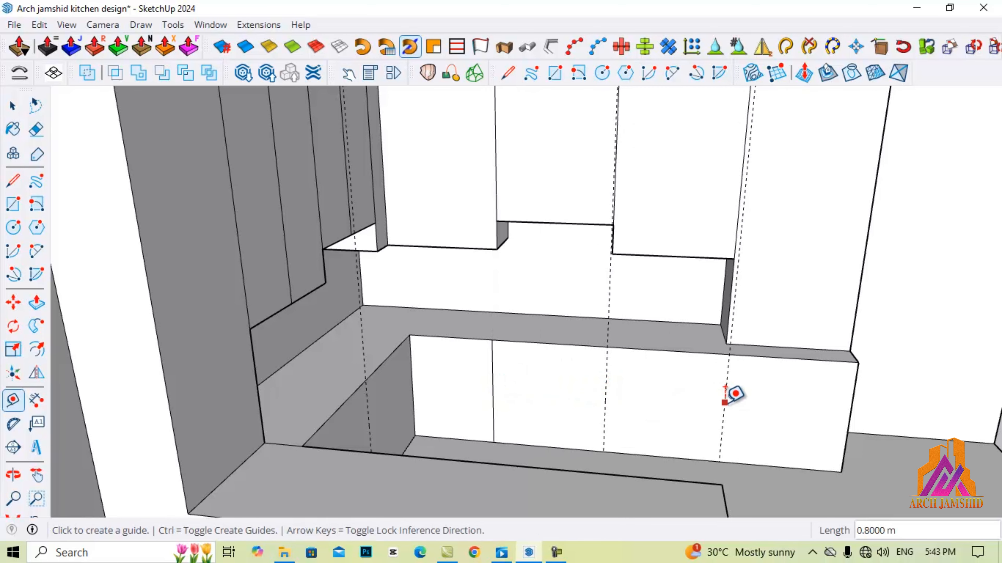
pyautogui.scroll(-5, 729, 375)
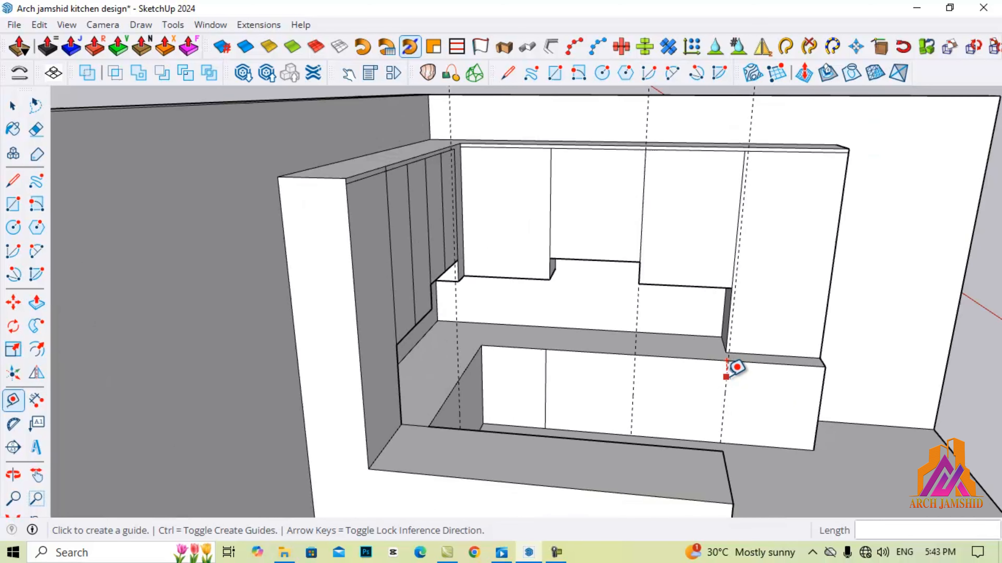
pyautogui.press('space')
# Step: Draw vertical divider lines over both guides on the right wall's base cabinet front, from countertop to floor
pyautogui.scroll(4, 717, 395)
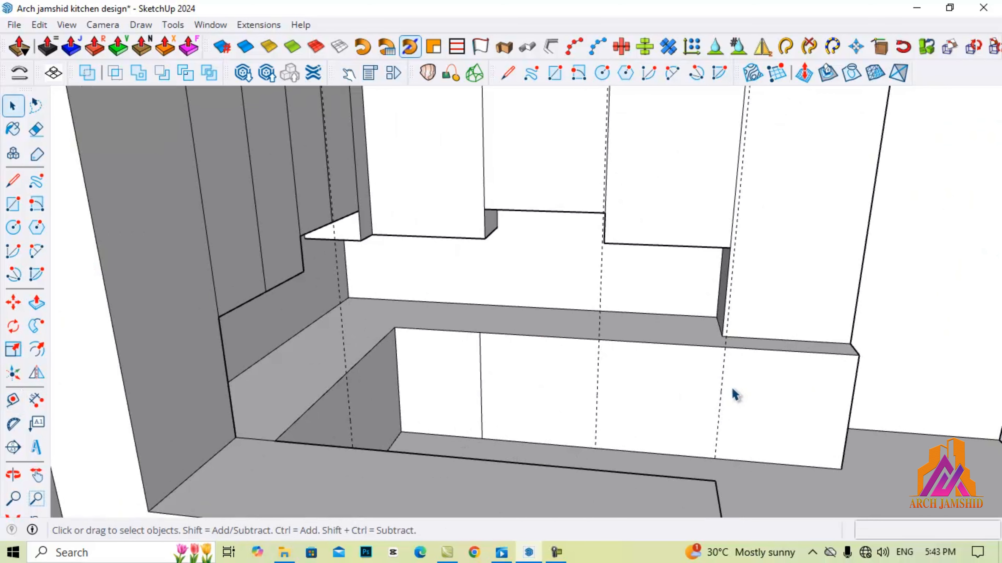
pyautogui.press('l')
pyautogui.click(725, 347)
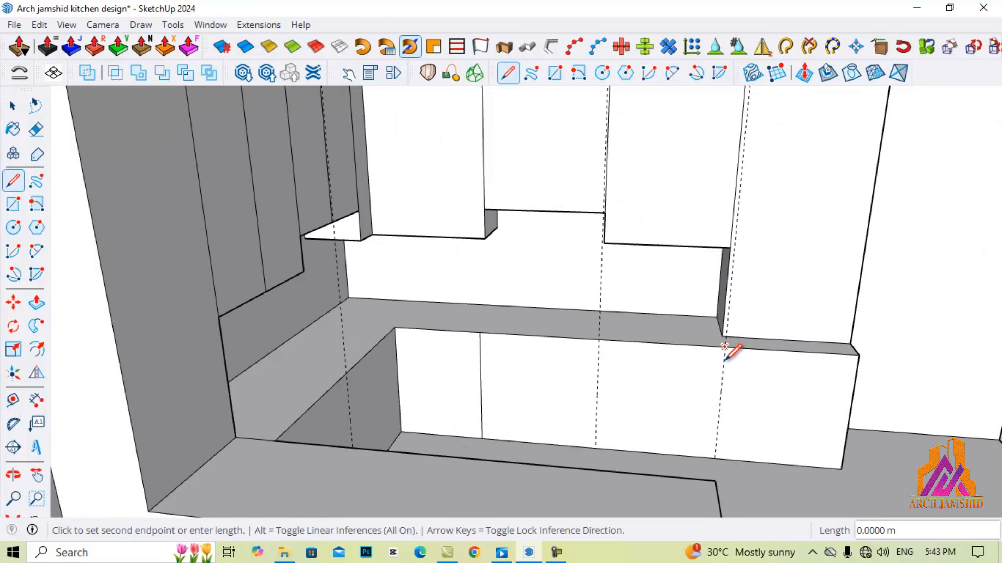
pyautogui.click(714, 458)
pyautogui.press('space')
pyautogui.press('l')
pyautogui.click(598, 339)
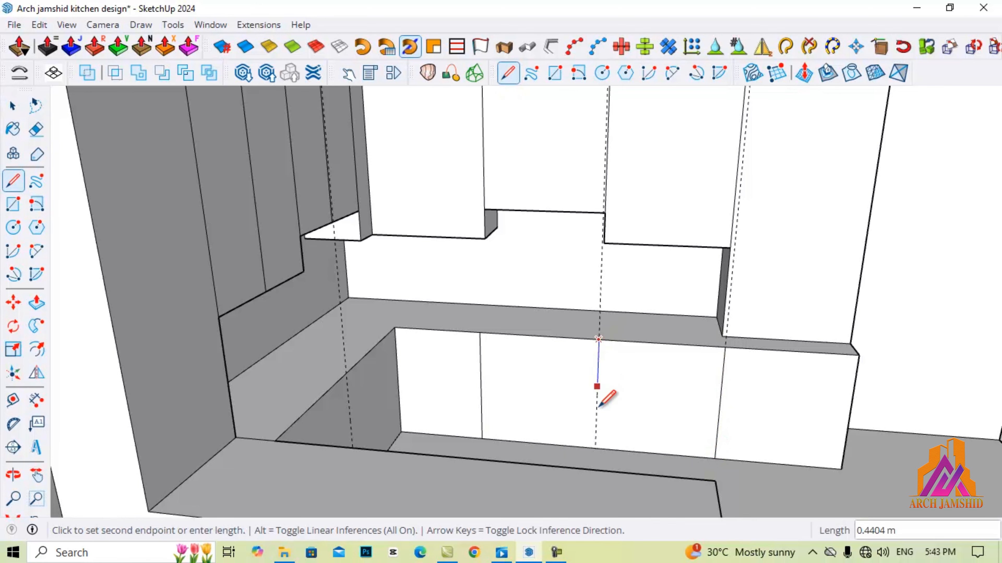
pyautogui.click(595, 448)
pyautogui.press('space')
# Step: Draw a vertical divider over the guide on the left wall's base cabinet front
pyautogui.moveTo(597, 439); pyautogui.dragTo(306, 435, button='middle')
pyautogui.press('l')
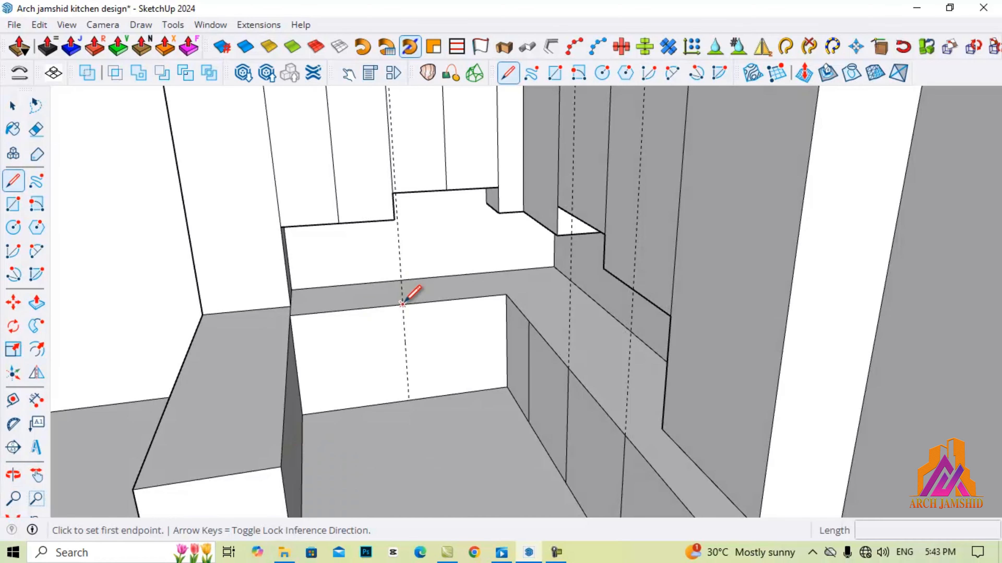
pyautogui.click(402, 304)
pyautogui.click(409, 399)
pyautogui.press('space')
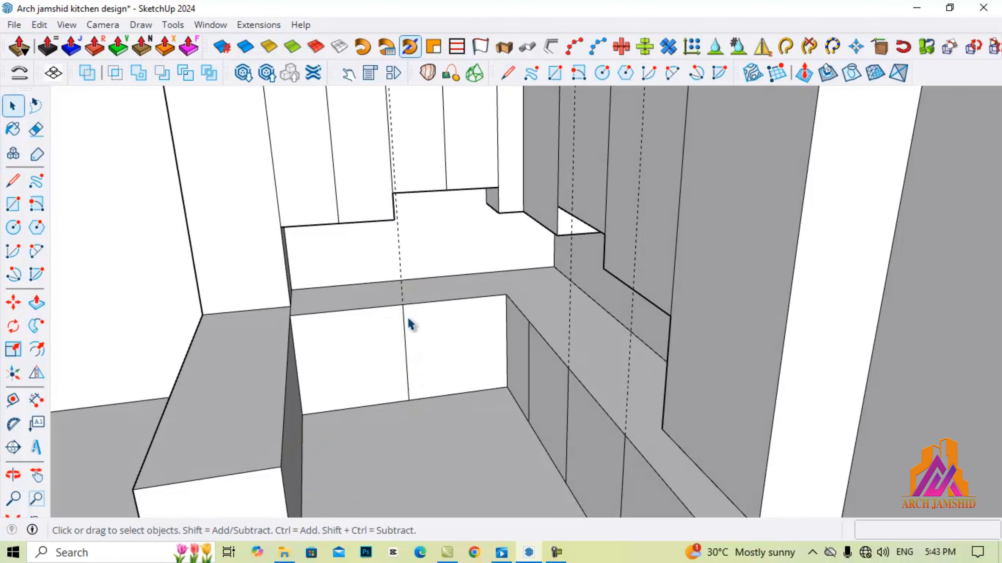
# Step: Erase all the remaining guides
pyautogui.press('e')
pyautogui.click(628, 377)
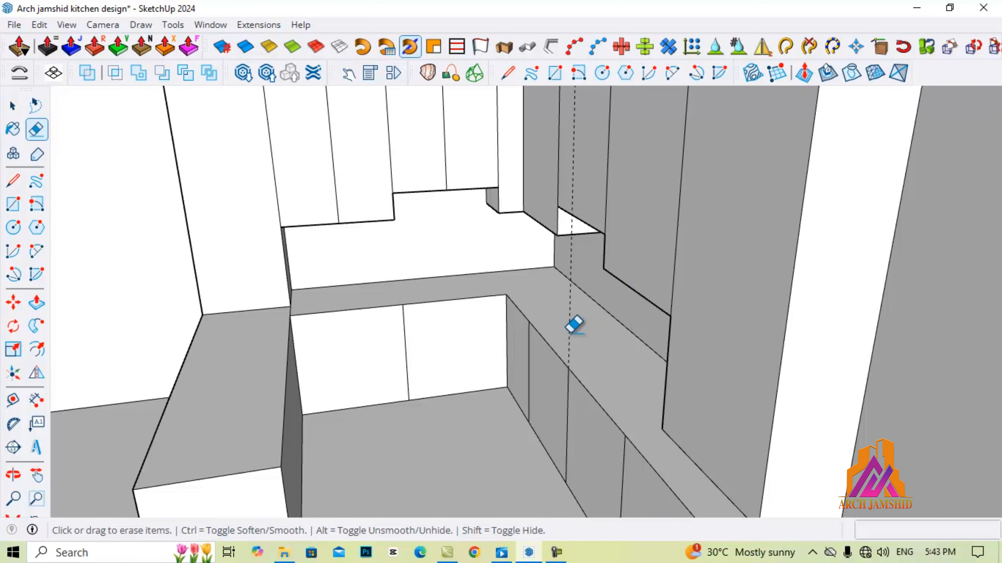
pyautogui.click(569, 329)
# Step: Examine the overall kitchen layout and the top edge of the left wall's upper cabinets
pyautogui.moveTo(554, 300)
pyautogui.mouseDown(button='middle')
pyautogui.moveTo(639, 286)
pyautogui.moveTo(507, 277)
pyautogui.moveTo(574, 332)
pyautogui.moveTo(463, 329)
pyautogui.moveTo(772, 315)
pyautogui.moveTo(726, 333)
pyautogui.moveTo(652, 325)
pyautogui.mouseUp(button='middle')
pyautogui.scroll(-10, 554, 299)
pyautogui.scroll(3, 572, 253)
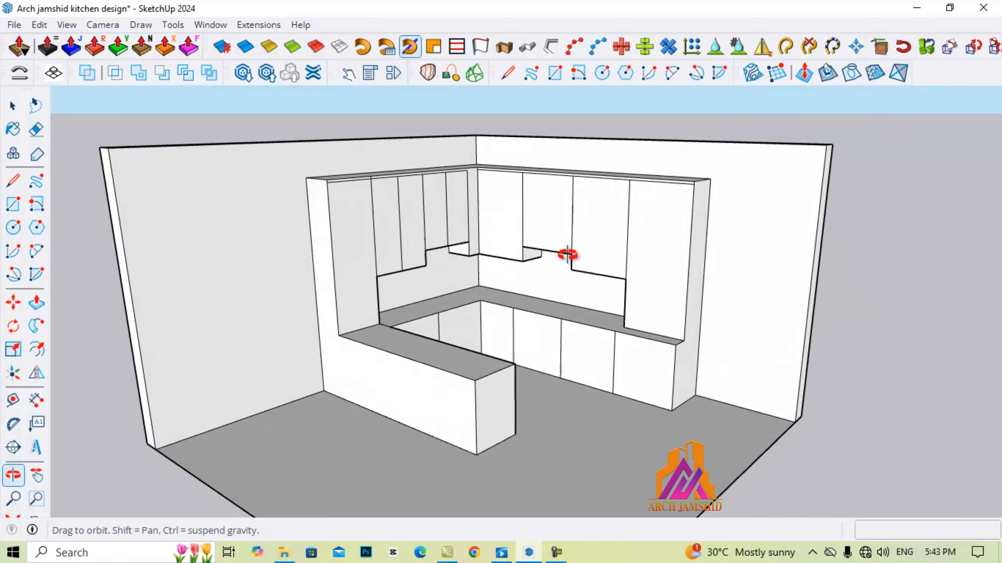
pyautogui.scroll(2, 375, 202)
pyautogui.scroll(1, 324, 152)
pyautogui.scroll(2, 358, 148)
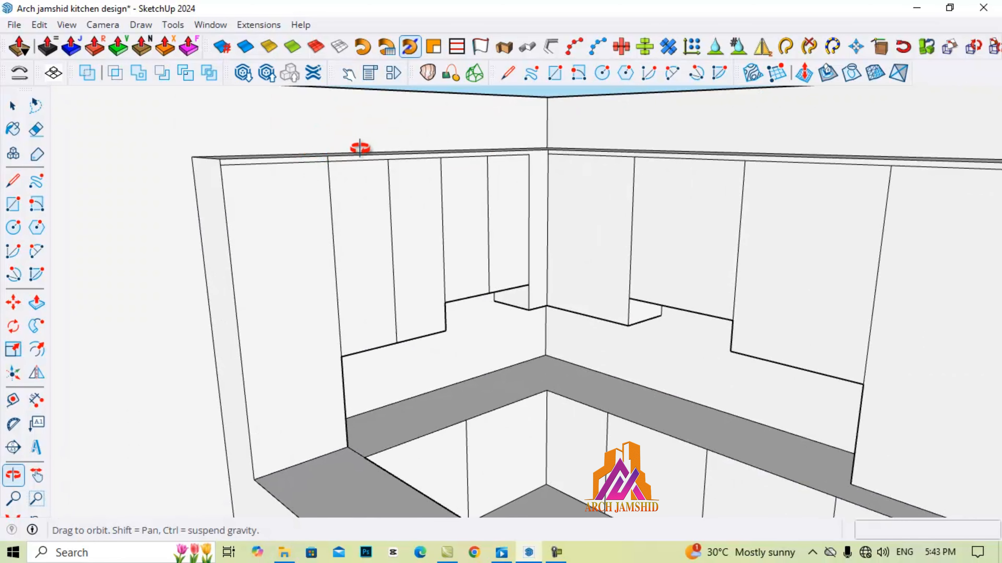
pyautogui.scroll(1, 342, 161)
pyautogui.scroll(3, 341, 161)
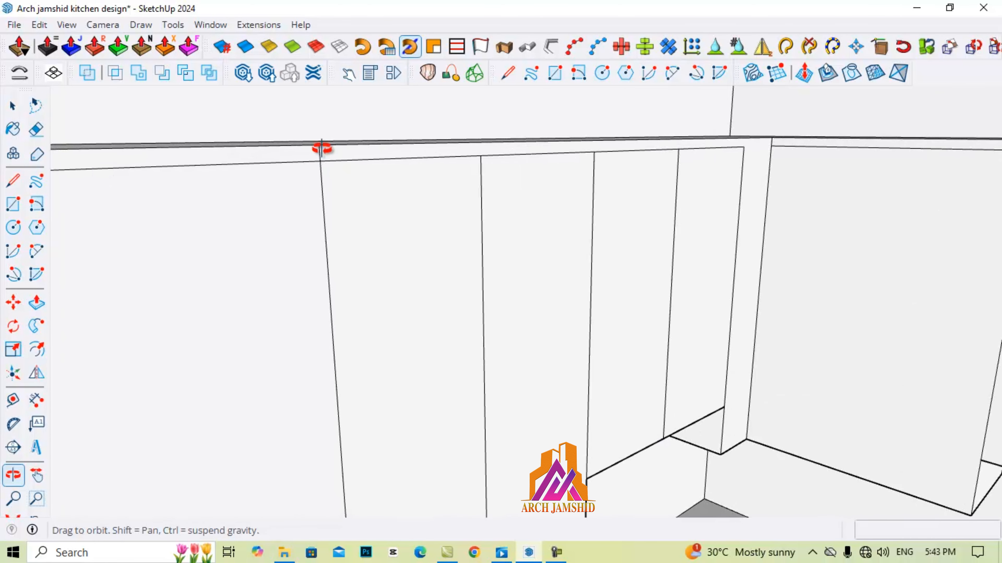
pyautogui.press('e')
pyautogui.scroll(-5, 311, 143)
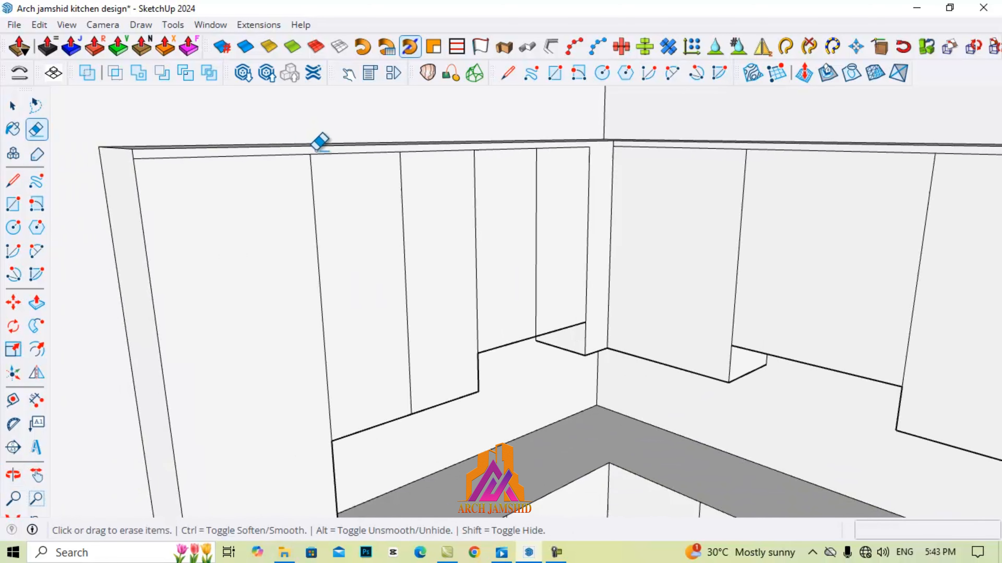
pyautogui.moveTo(411, 215); pyautogui.dragTo(379, 255, button='middle')
# Step: Offset the outline of the upper cabinet door beside the left wall's tall unit inward by 0.02 m
pyautogui.scroll(2, 379, 256)
pyautogui.press('space')
pyautogui.click(384, 253)
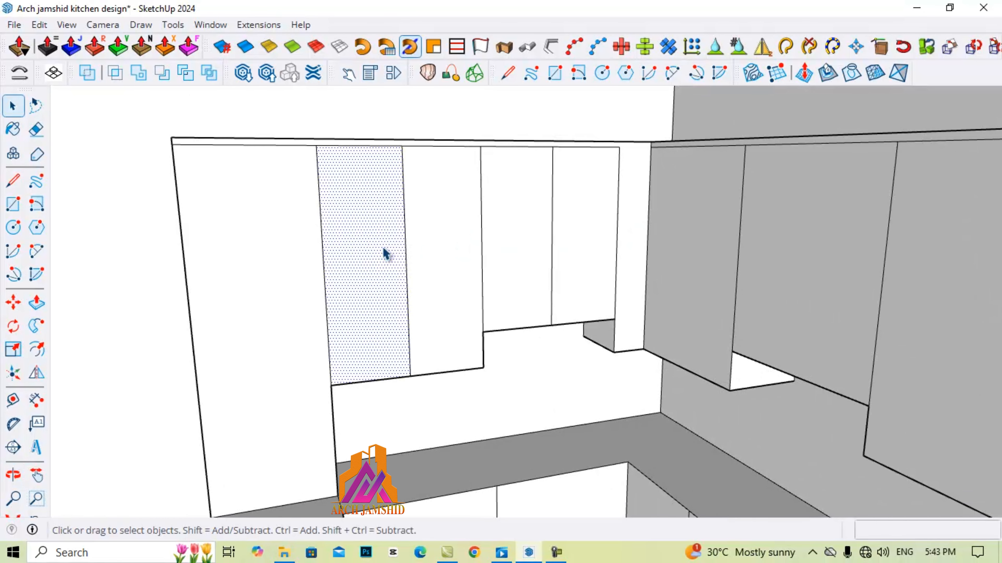
pyautogui.press('f')
pyautogui.click(402, 224)
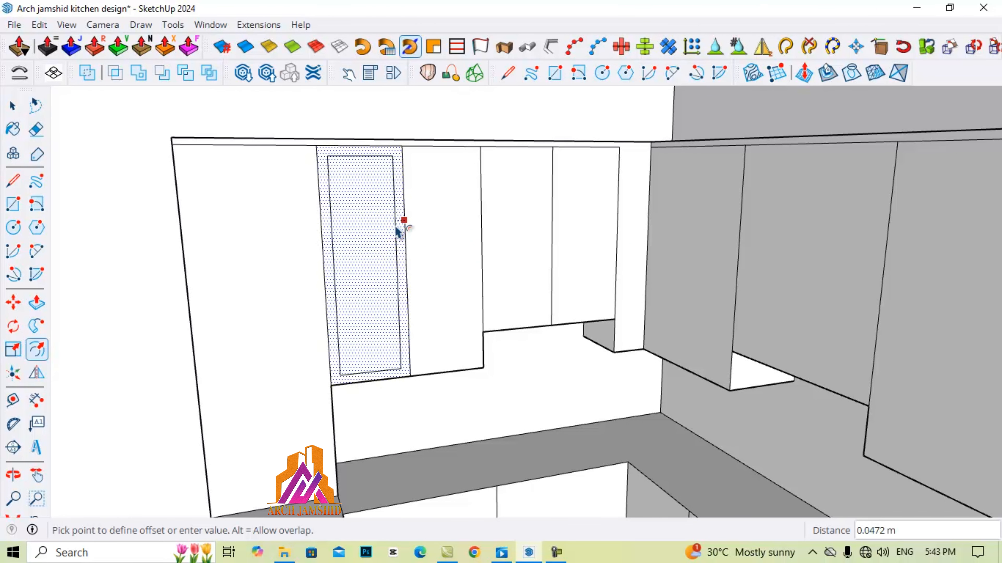
pyautogui.click(396, 228)
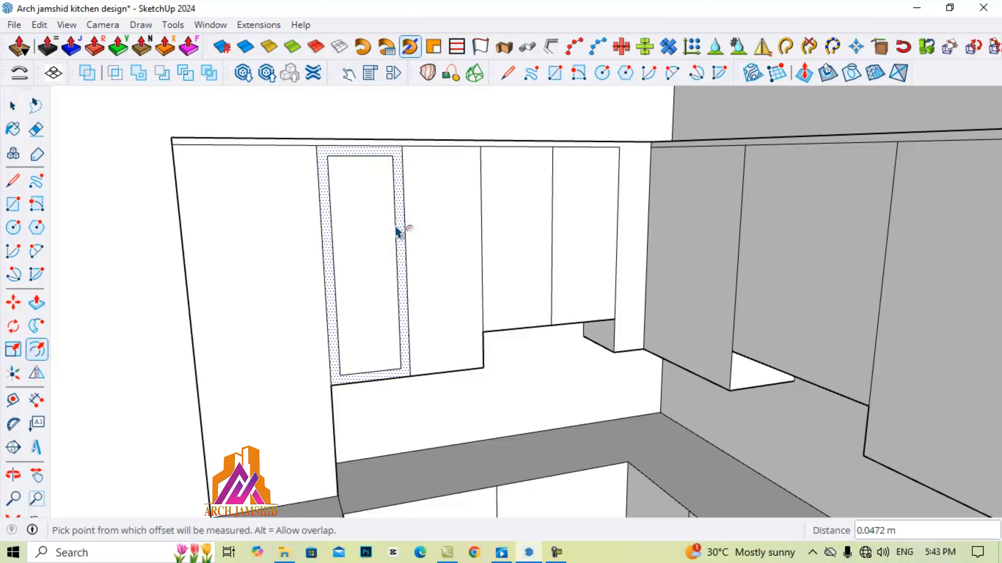
pyautogui.write('0.02')
pyautogui.press('Return')
pyautogui.press('space')
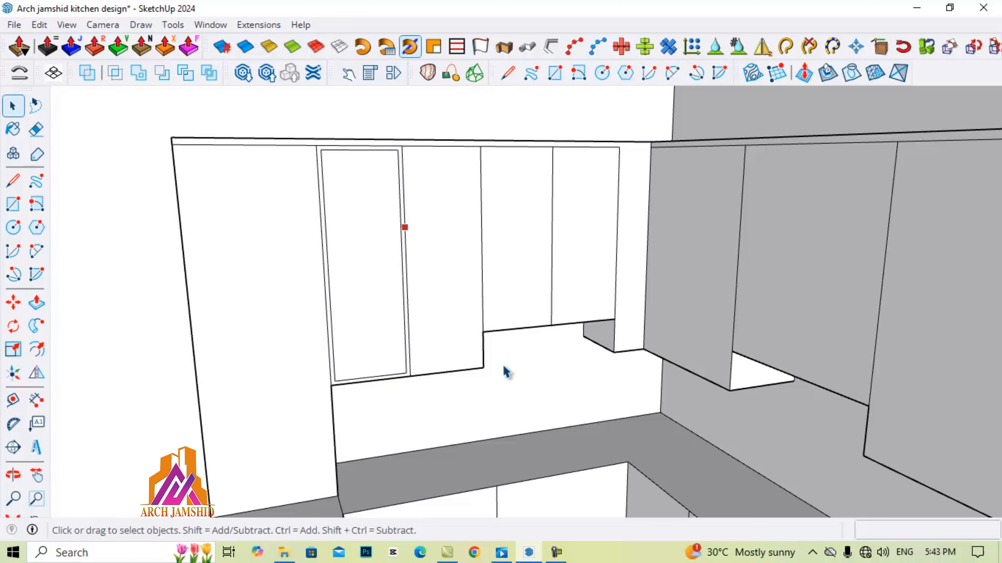
# Step: Repeat the 0.02 m inward offset on the other three upper cabinet doors of the left wall
pyautogui.click(503, 369)
pyautogui.press('f')
pyautogui.scroll(-4, 389, 261)
pyautogui.press('space')
pyautogui.click(392, 145)
pyautogui.scroll(5, 407, 258)
pyautogui.press('f')
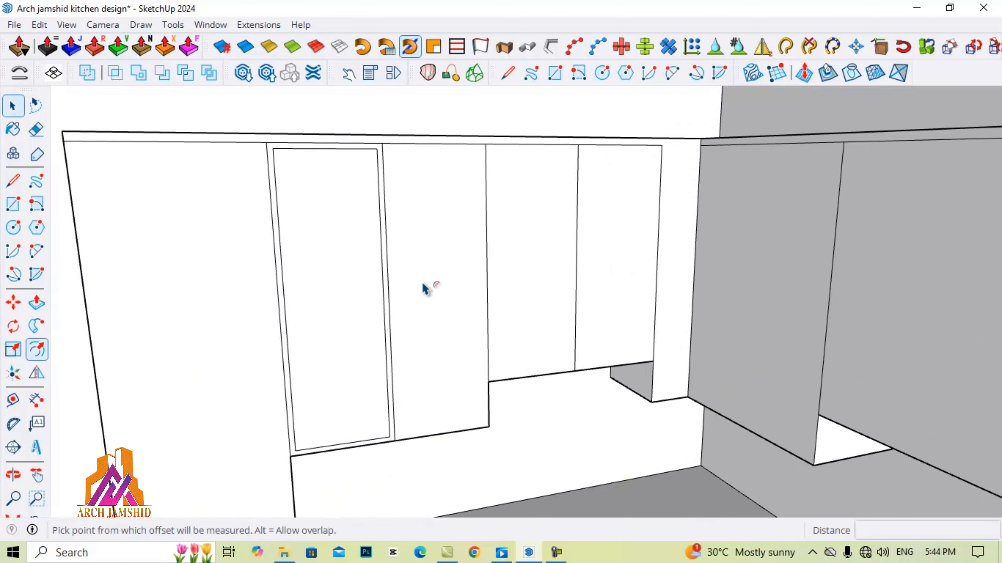
pyautogui.doubleClick(429, 283)
pyautogui.doubleClick(537, 262)
pyautogui.doubleClick(608, 254)
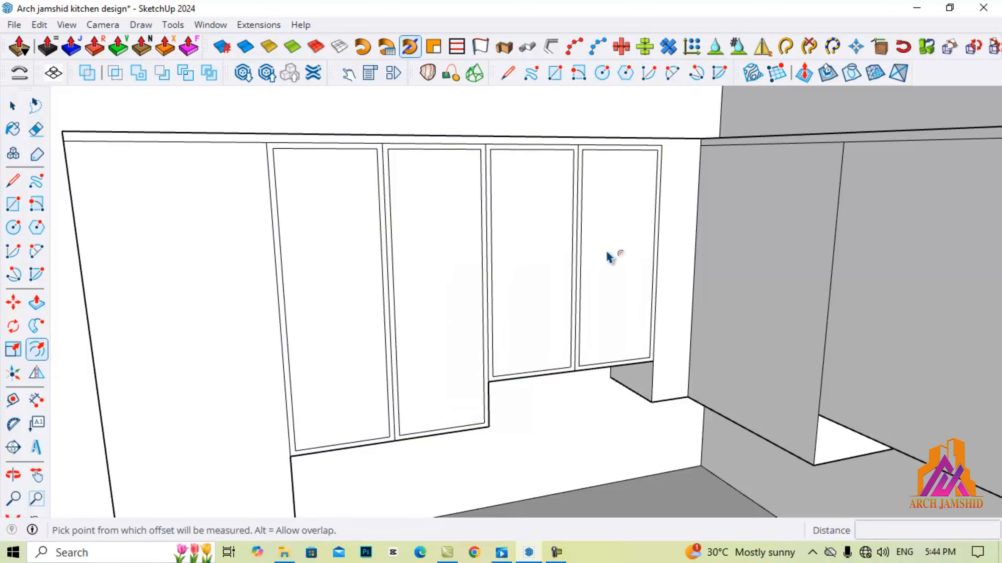
# Step: Draw short lines joining the bottom and top inner frame edges of the two shorter doors nearest the corner
pyautogui.scroll(-2, 454, 250)
pyautogui.scroll(4, 561, 281)
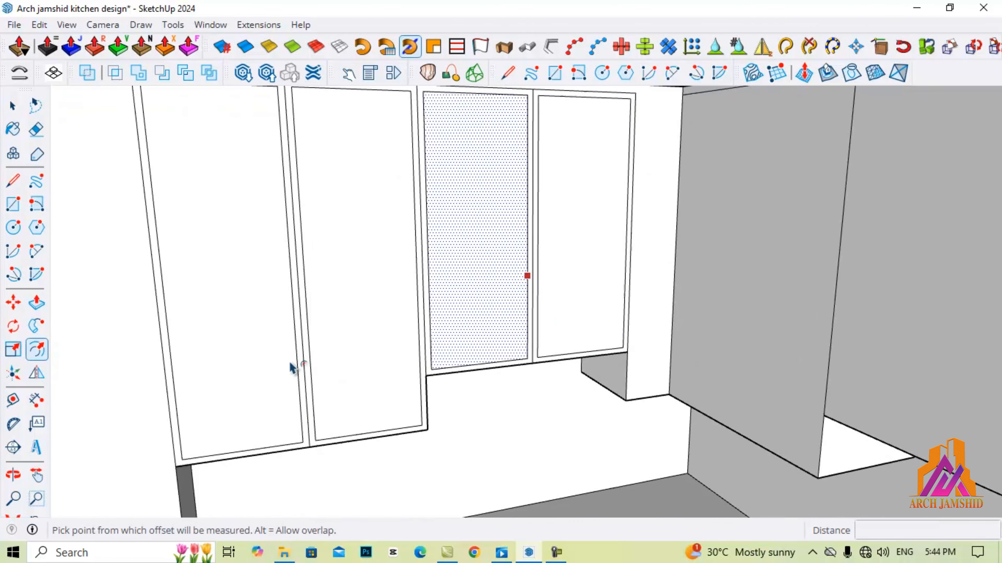
pyautogui.scroll(-2, 293, 369)
pyautogui.scroll(2, 488, 177)
pyautogui.scroll(5, 522, 375)
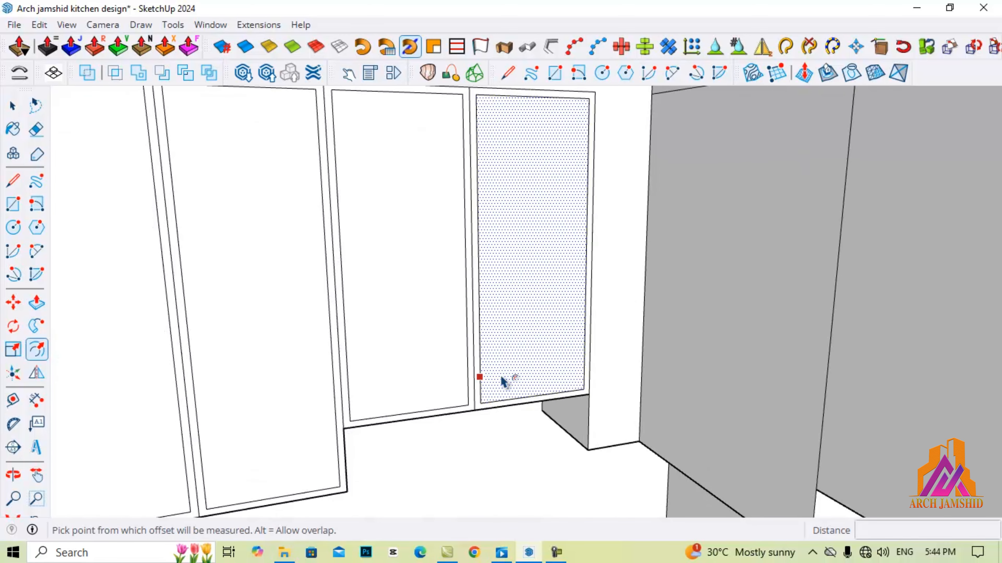
pyautogui.press('l')
pyautogui.click(454, 410)
pyautogui.click(479, 408)
pyautogui.press('space')
pyautogui.scroll(-4, 473, 418)
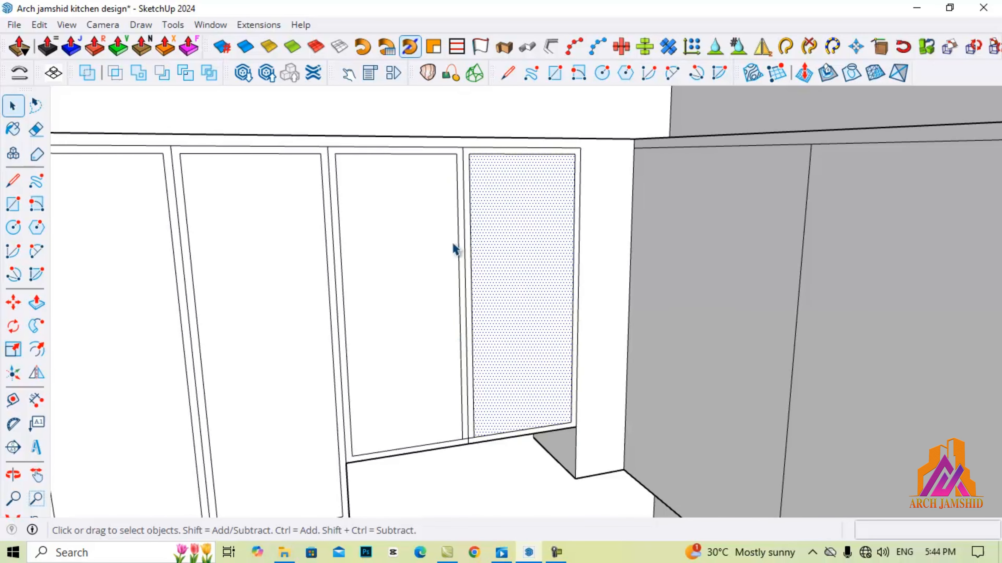
pyautogui.scroll(4, 466, 157)
pyautogui.press('l')
pyautogui.click(473, 151)
pyautogui.click(443, 152)
pyautogui.scroll(-1, 441, 153)
pyautogui.scroll(-1, 441, 153)
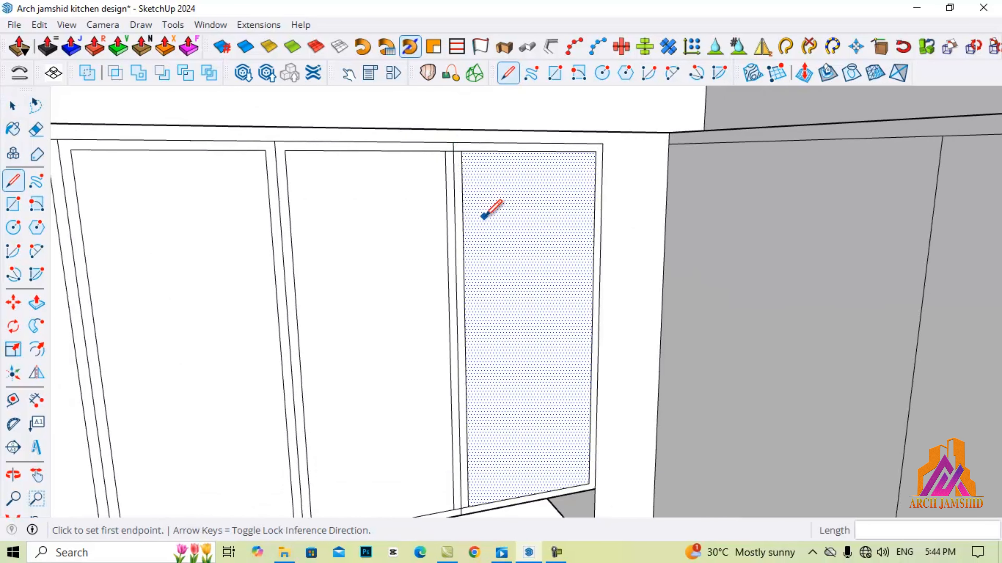
# Step: Erase the vertical lines and leftover stubs between the two shorter doors to merge them into one framed door
pyautogui.press('e')
pyautogui.moveTo(487, 232); pyautogui.dragTo(438, 217)
pyautogui.scroll(3, 453, 151)
pyautogui.click(453, 151)
pyautogui.scroll(-4, 453, 152)
pyautogui.scroll(4, 471, 476)
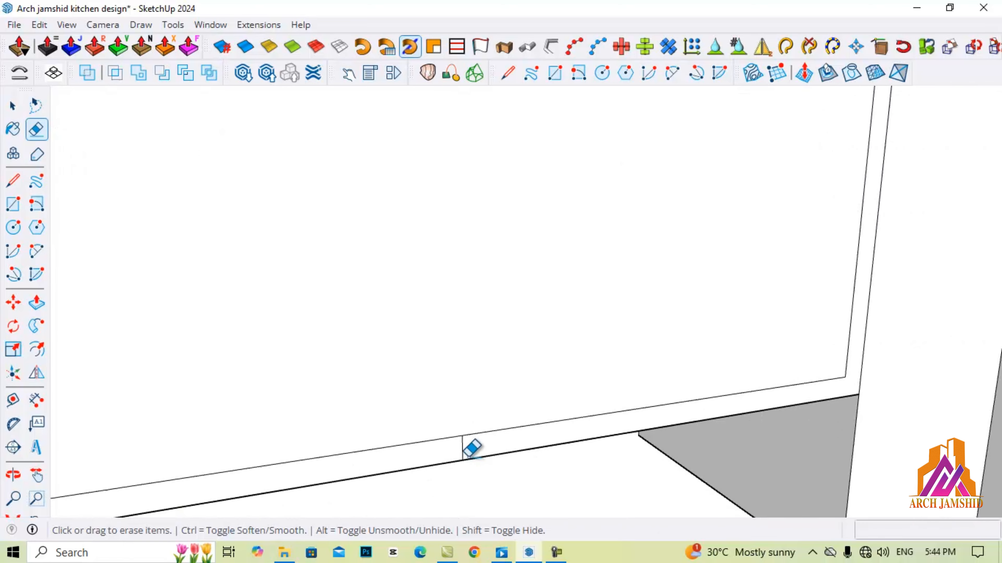
pyautogui.click(463, 453)
# Step: Split the right wall's corner upper cabinet with a vertical midline and offset both halves inward by the same 0.02 m
pyautogui.scroll(-7, 471, 323)
pyautogui.moveTo(438, 379)
pyautogui.mouseDown(button='middle')
pyautogui.moveTo(526, 405)
pyautogui.moveTo(637, 351)
pyautogui.moveTo(629, 351)
pyautogui.mouseUp(button='middle')
pyautogui.press('l')
pyautogui.click(556, 405)
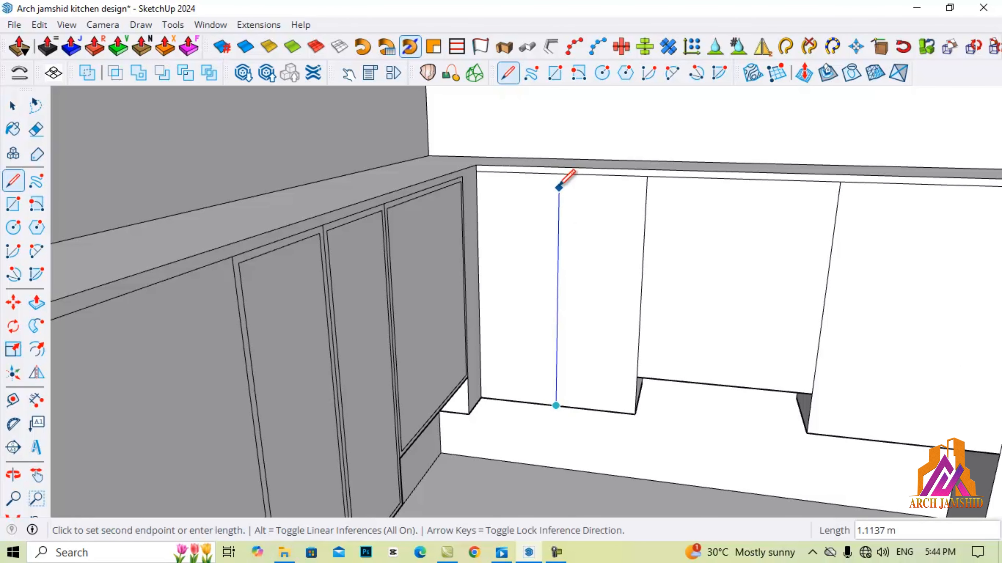
pyautogui.click(559, 174)
pyautogui.press('space')
pyautogui.press('f')
pyautogui.doubleClick(545, 332)
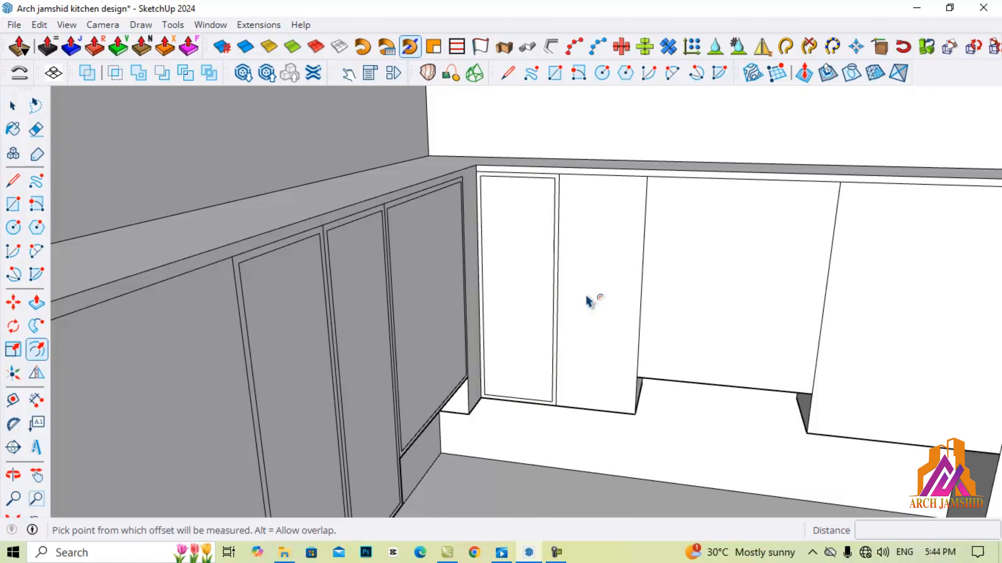
pyautogui.doubleClick(588, 300)
pyautogui.press('space')
# Step: Split the right wall's second, shorter upper cabinet with a vertical midline and offset both door halves inward by 0.02 m
pyautogui.scroll(-4, 414, 301)
pyautogui.scroll(4, 627, 290)
pyautogui.click(614, 333)
pyautogui.press('l')
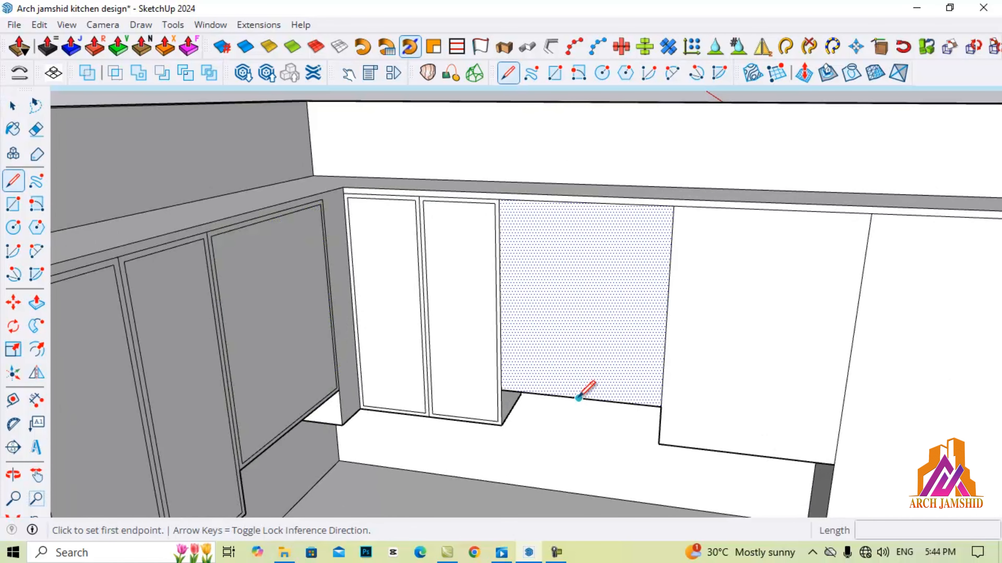
pyautogui.click(578, 399)
pyautogui.click(584, 203)
pyautogui.press('space')
pyautogui.press('f')
pyautogui.doubleClick(558, 258)
pyautogui.press('space')
pyautogui.click(609, 270)
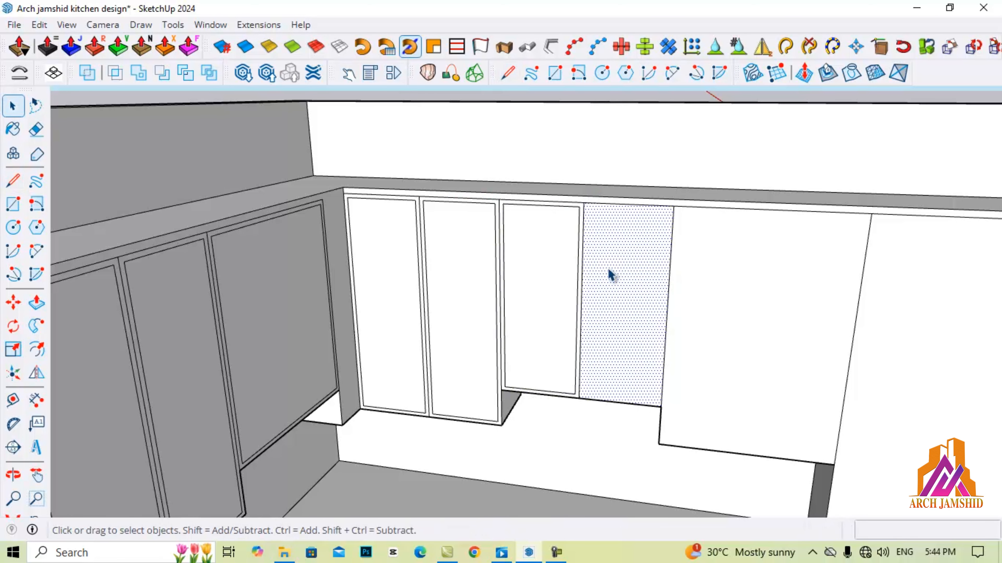
pyautogui.press('f')
pyautogui.doubleClick(594, 274)
pyautogui.press('space')
# Step: Split the right wall's third upper cabinet with a vertical midline and offset both door halves inward by the same 0.02 m
pyautogui.scroll(-4, 596, 278)
pyautogui.scroll(3, 691, 337)
pyautogui.click(689, 337)
pyautogui.press('l')
pyautogui.click(631, 412)
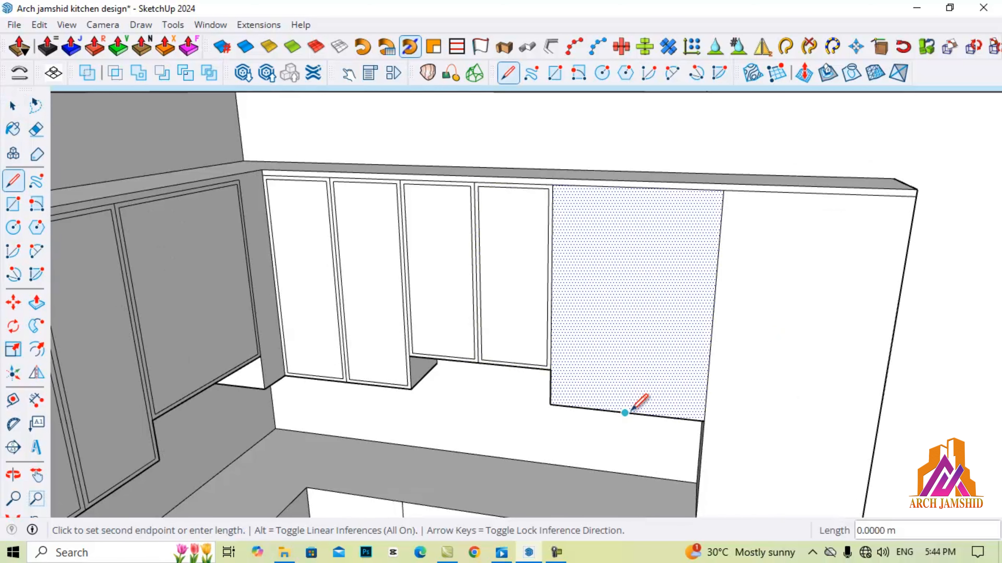
pyautogui.click(634, 187)
pyautogui.press('space')
pyautogui.press('f')
pyautogui.doubleClick(625, 281)
pyautogui.press('space')
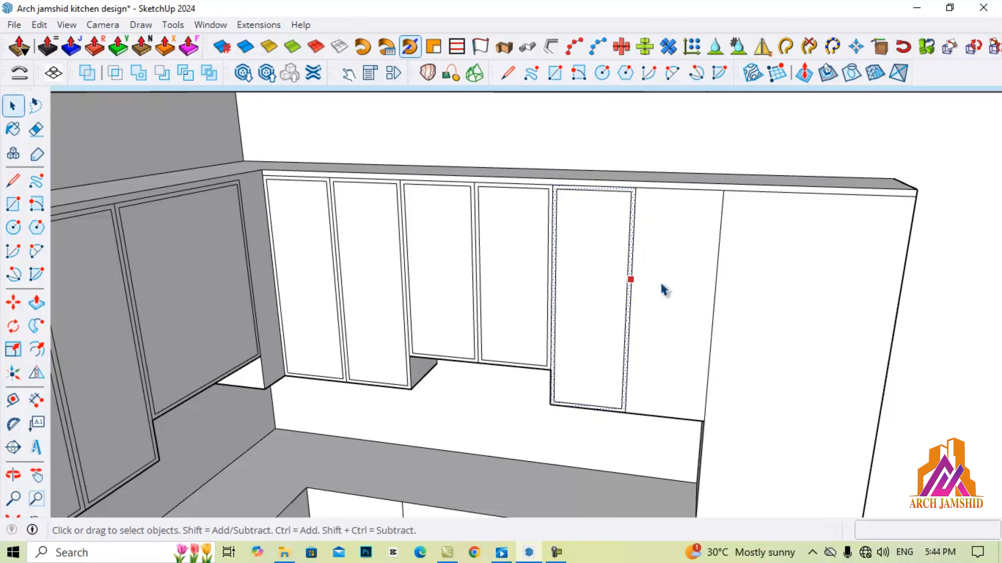
pyautogui.click(662, 286)
pyautogui.press('f')
pyautogui.doubleClick(663, 290)
pyautogui.press('space')
# Step: Offset the front face of the right wall's tall end cabinet inward by about 0.04 m to form a frame
pyautogui.scroll(-3, 578, 232)
pyautogui.scroll(3, 699, 300)
pyautogui.moveTo(670, 300); pyautogui.dragTo(698, 284, button='middle')
pyautogui.press('f')
pyautogui.click(657, 171)
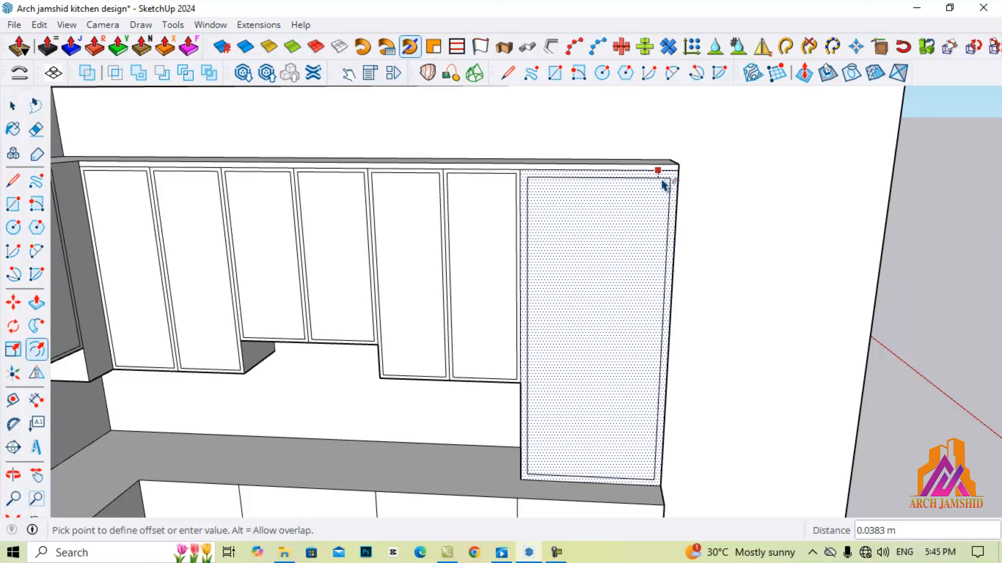
pyautogui.click(666, 182)
pyautogui.press('space')
# Step: Draw a thin horizontal rectangle as a shelf strip across the lower part of the right tall cabinet's inner panel
pyautogui.keyDown('shift'); pyautogui.moveTo(623, 487); pyautogui.dragTo(588, 415, button='middle'); pyautogui.keyUp('shift')
pyautogui.scroll(-1, 588, 411)
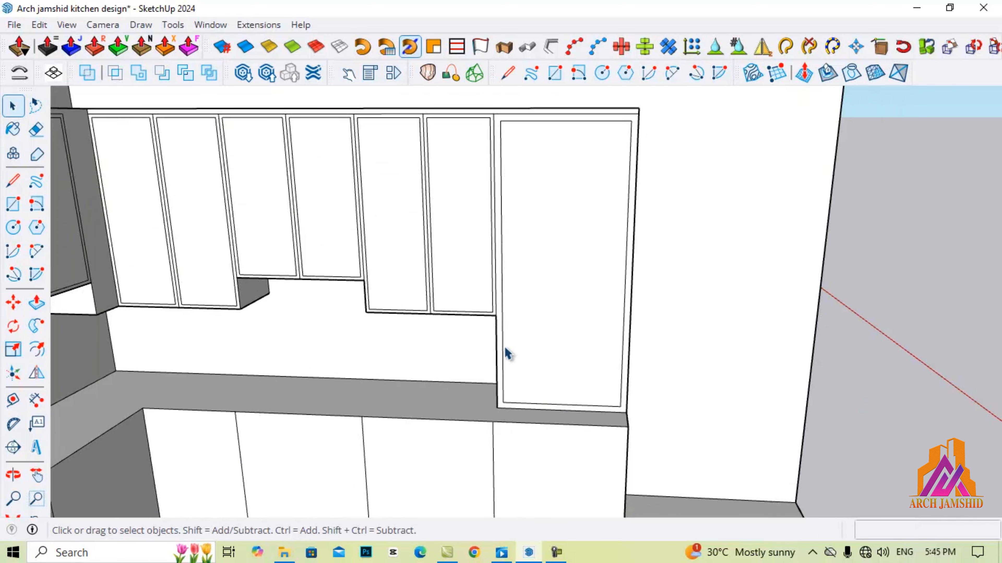
pyautogui.press('r')
pyautogui.scroll(1, 501, 362)
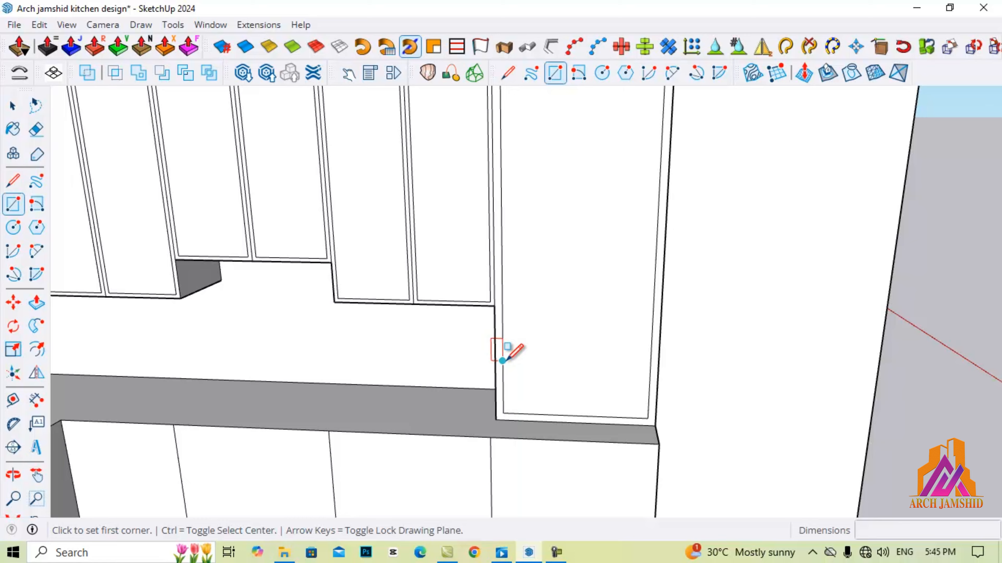
pyautogui.click(502, 340)
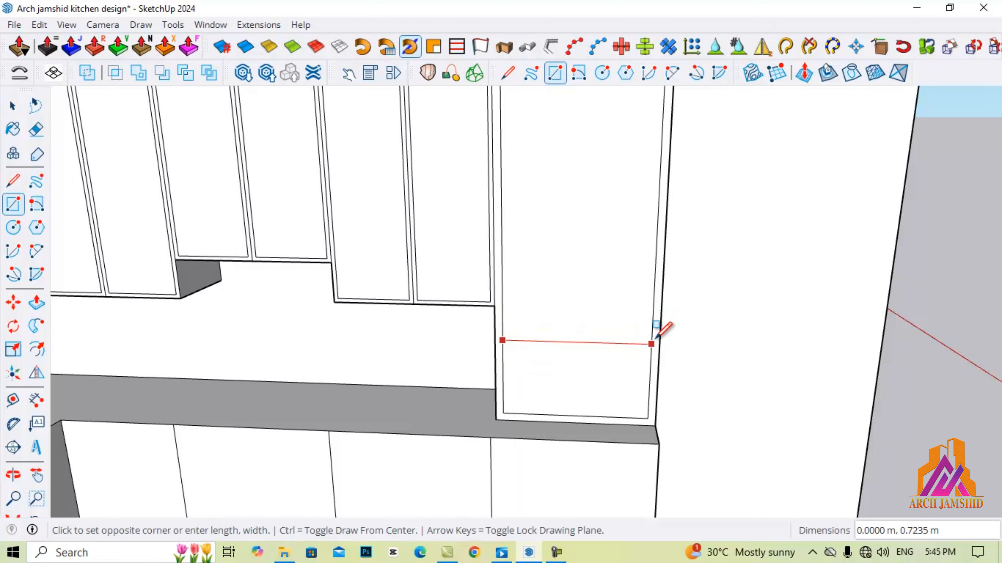
pyautogui.scroll(1, 656, 336)
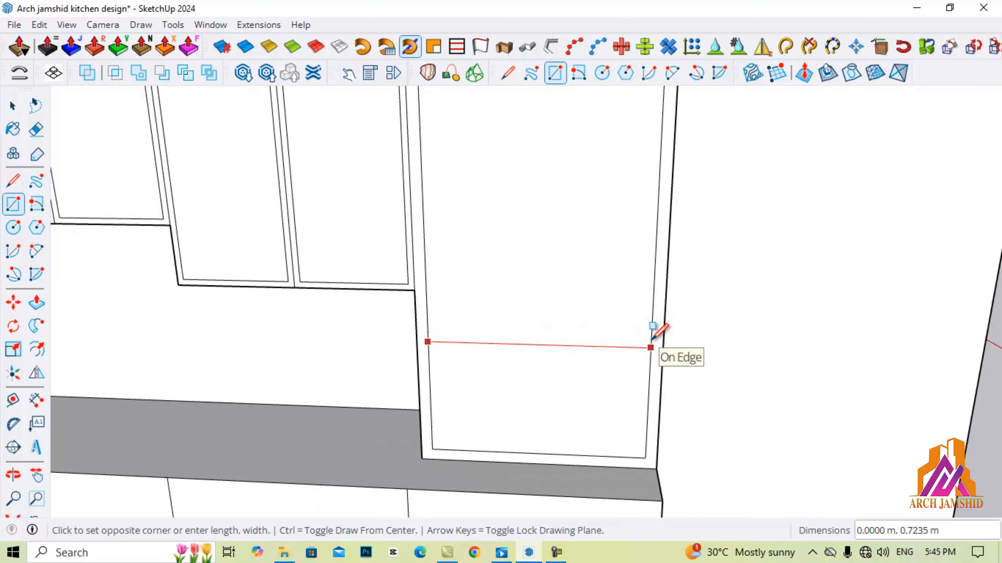
pyautogui.click(652, 338)
pyautogui.scroll(-2, 639, 340)
pyautogui.press('b')
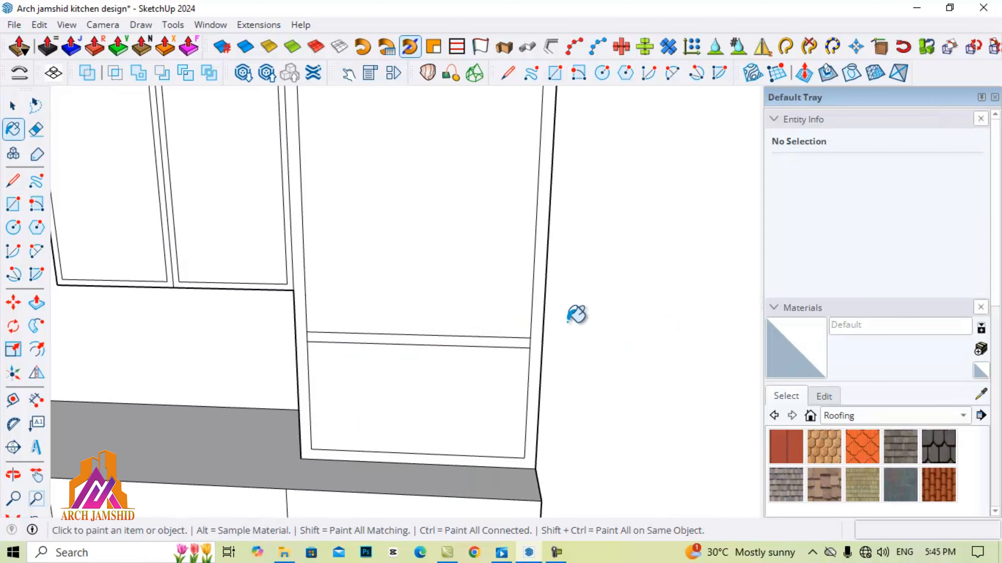
pyautogui.scroll(-2, 513, 340)
pyautogui.press('space')
pyautogui.scroll(2, 537, 324)
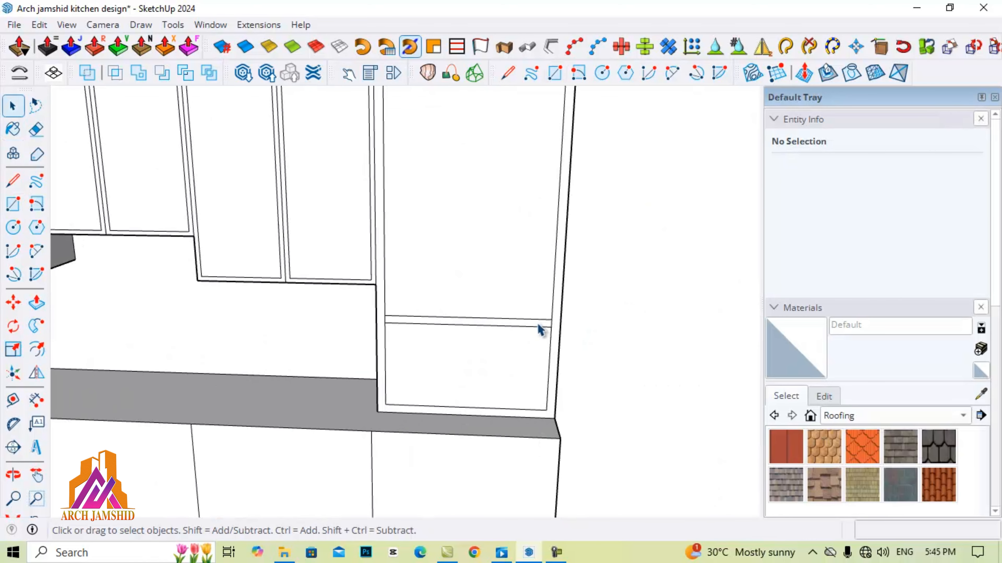
# Step: Copy the shelf strip about 1.27 m up to the inner panel's top edge and divide the distance into three equal spacings
pyautogui.click(539, 322)
pyautogui.press('m')
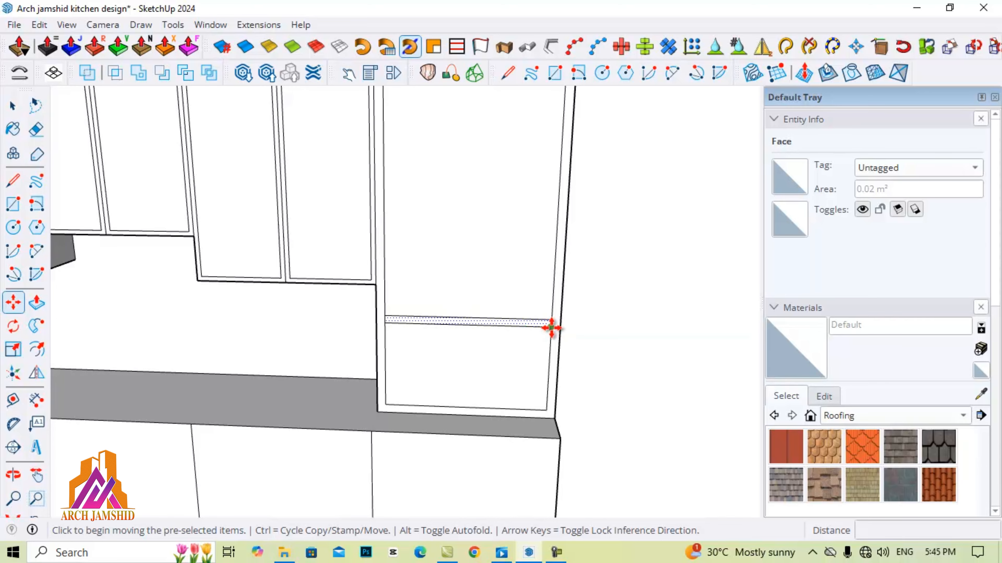
pyautogui.scroll(-2, 552, 327)
pyautogui.press('ctrl')
pyautogui.click(551, 323)
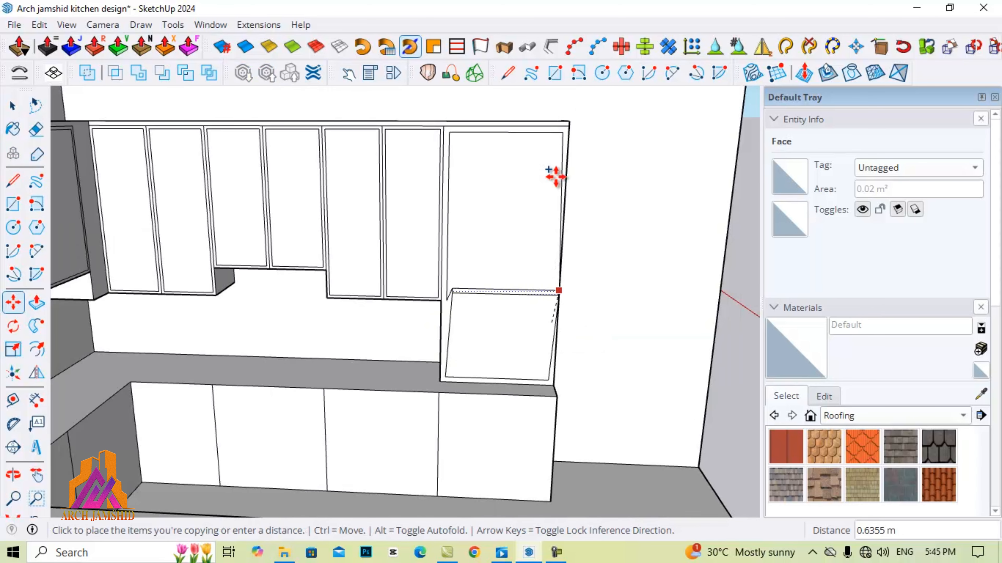
pyautogui.scroll(2, 560, 136)
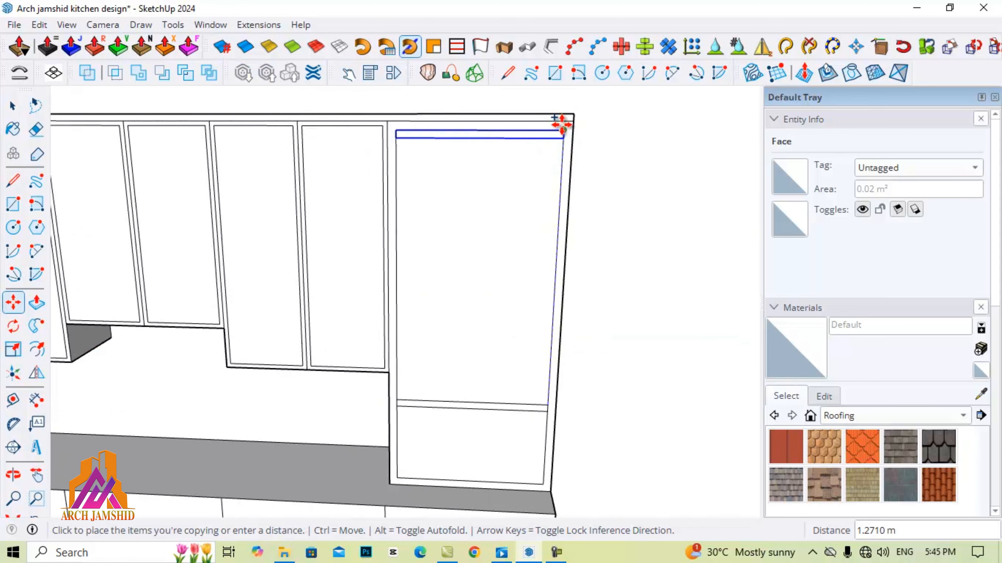
pyautogui.scroll(2, 561, 125)
pyautogui.scroll(2, 561, 120)
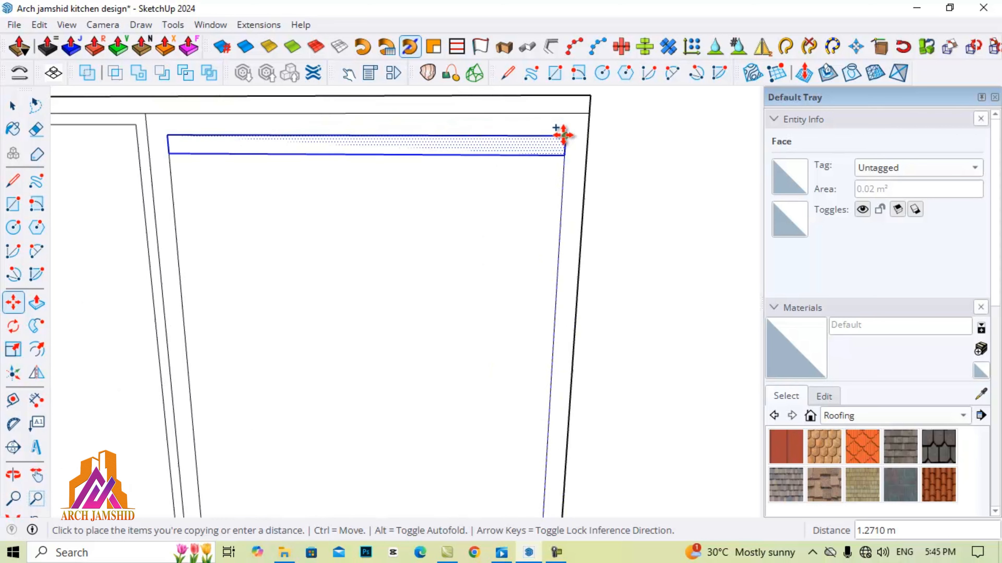
pyautogui.click(564, 135)
pyautogui.scroll(-4, 564, 135)
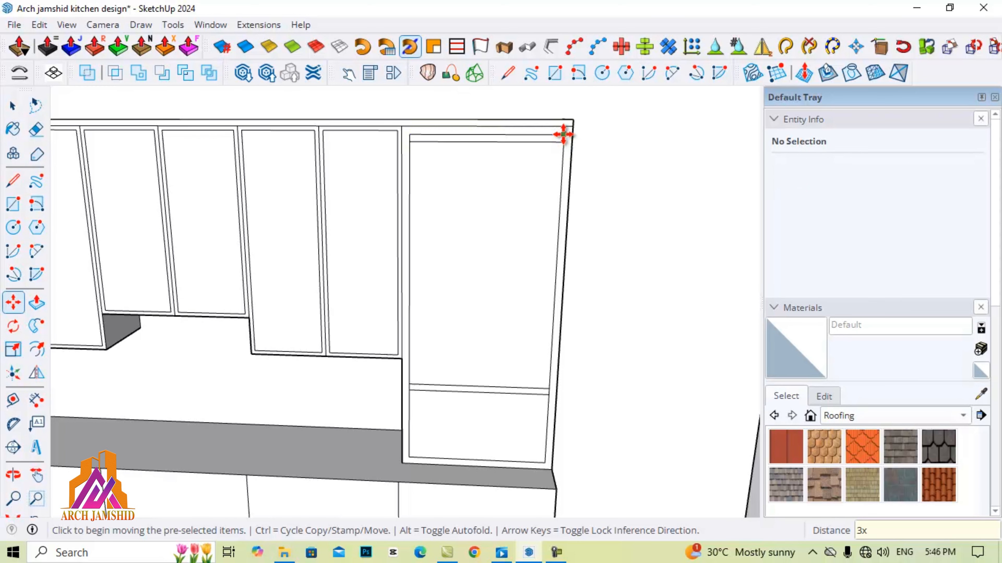
pyautogui.press('space')
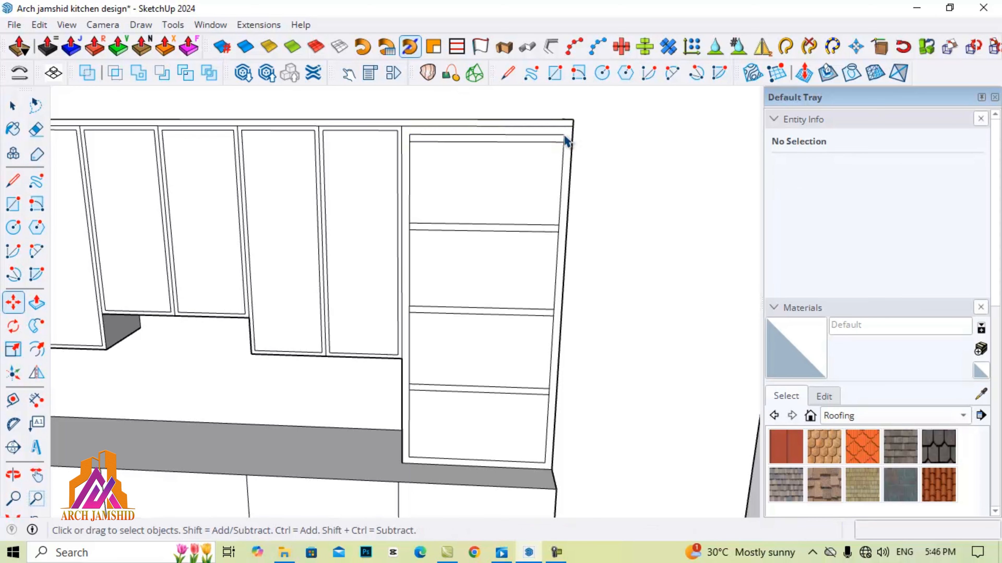
# Step: Erase the lower edge of the topmost strip copy along the tall cabinet's upper frame
pyautogui.scroll(2, 566, 140)
pyautogui.press('e')
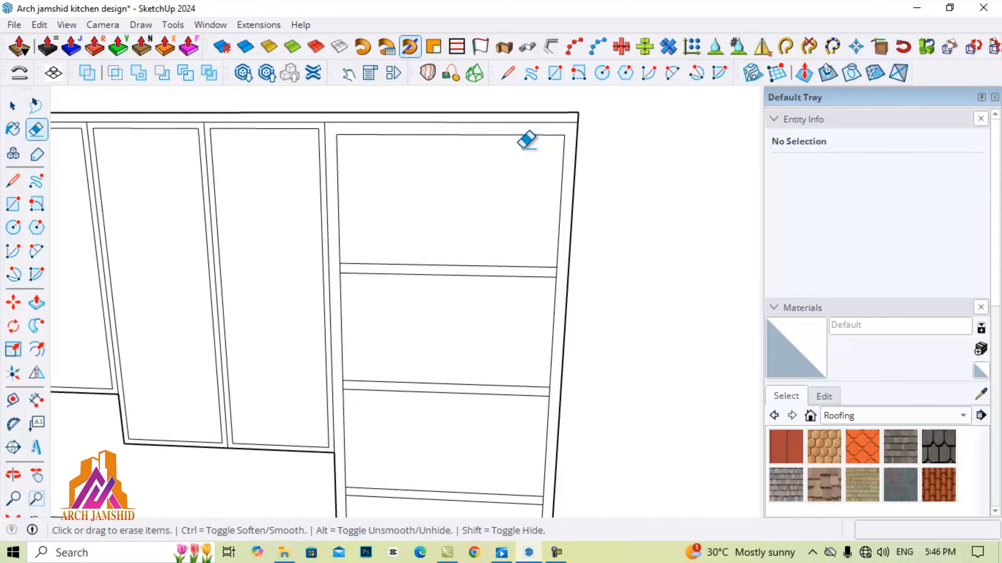
pyautogui.scroll(-5, 520, 147)
pyautogui.press('space')
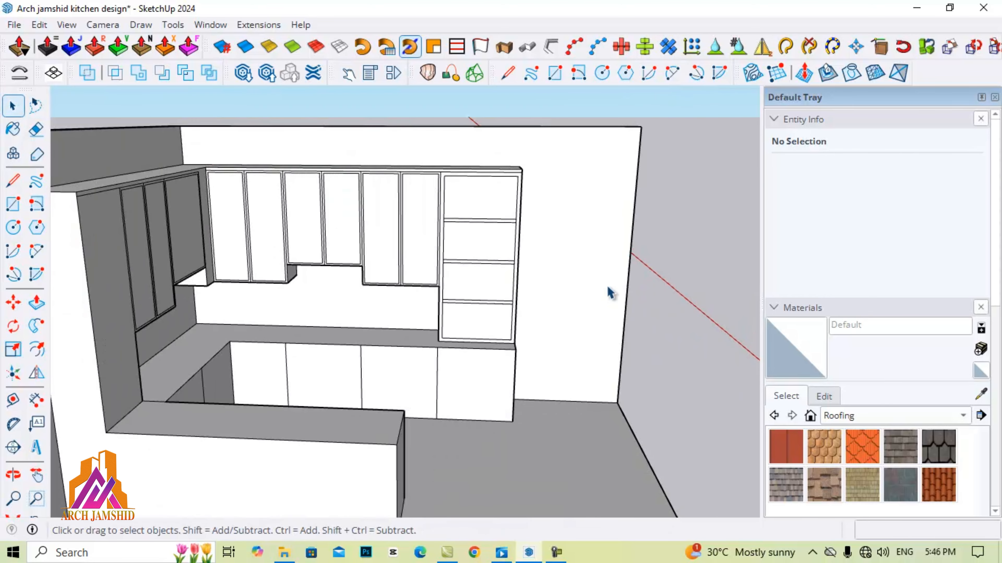
# Step: Offset the front face of the left wall's tall end cabinet inward to form a frame
pyautogui.moveTo(654, 282); pyautogui.dragTo(242, 224)
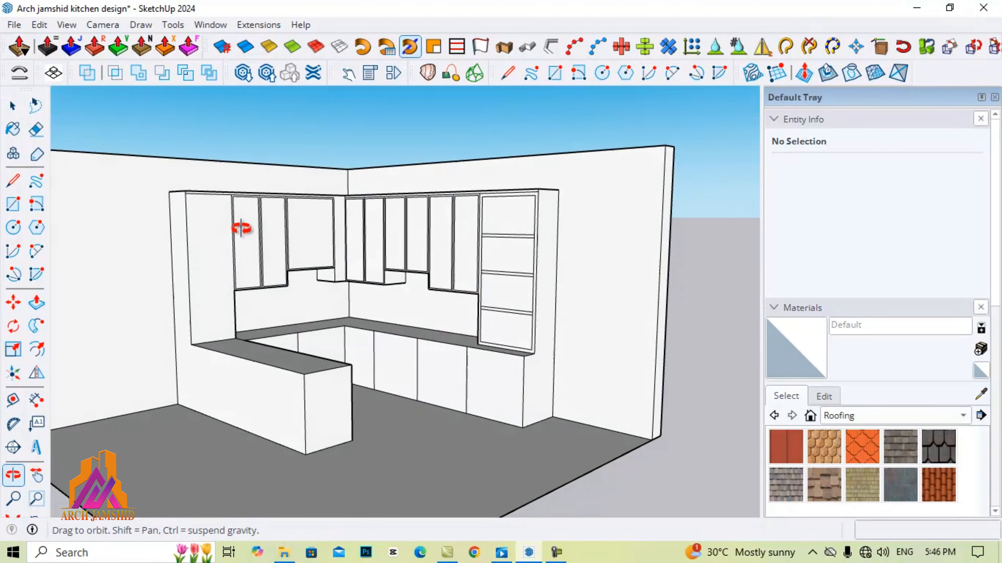
pyautogui.scroll(5, 247, 288)
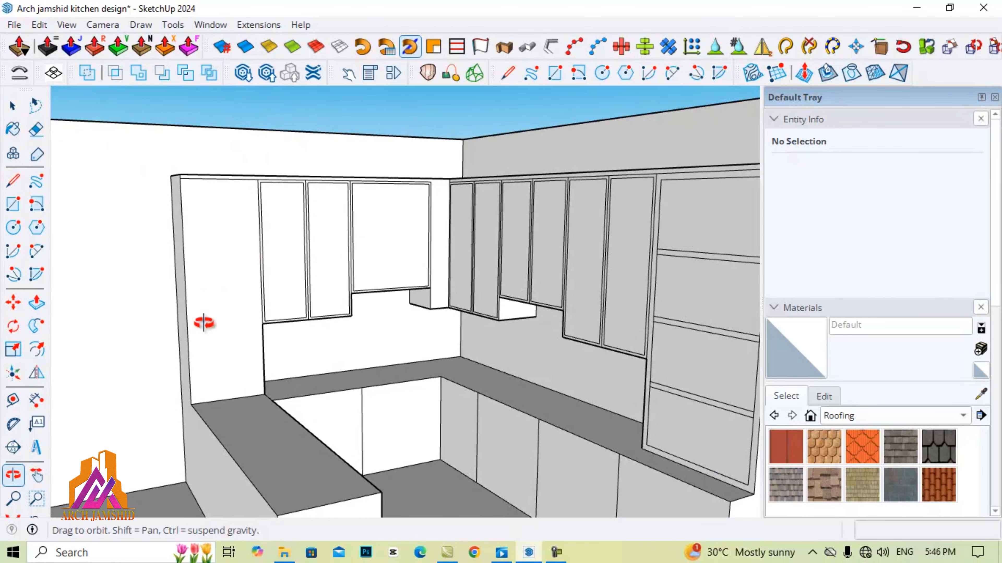
pyautogui.moveTo(201, 320); pyautogui.dragTo(311, 331)
pyautogui.scroll(4, 264, 320)
pyautogui.moveTo(311, 331); pyautogui.dragTo(315, 284, button='middle')
pyautogui.scroll(2, 315, 285)
pyautogui.press('space')
pyautogui.click(318, 272)
pyautogui.press('f')
pyautogui.click(261, 347)
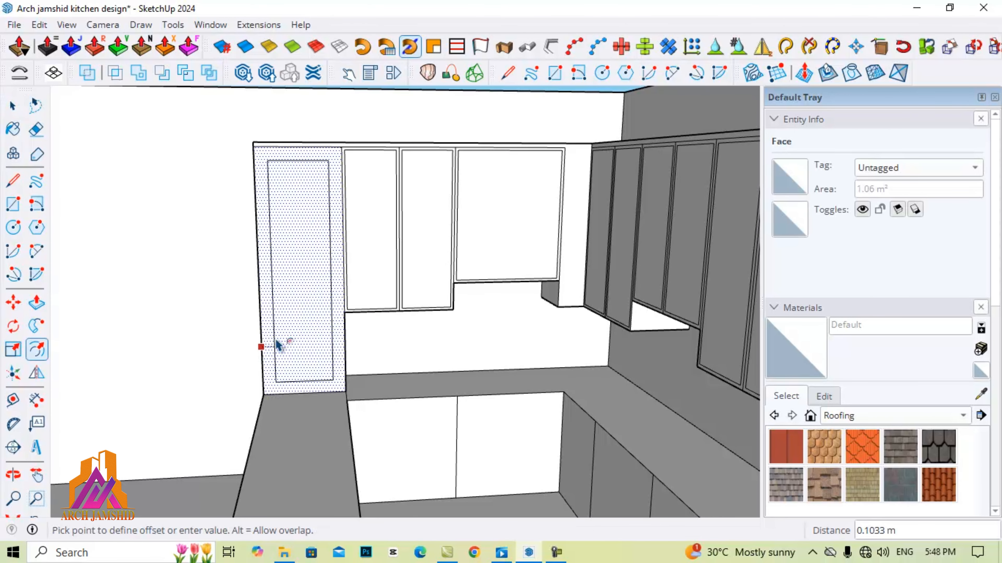
pyautogui.click(271, 355)
pyautogui.press('space')
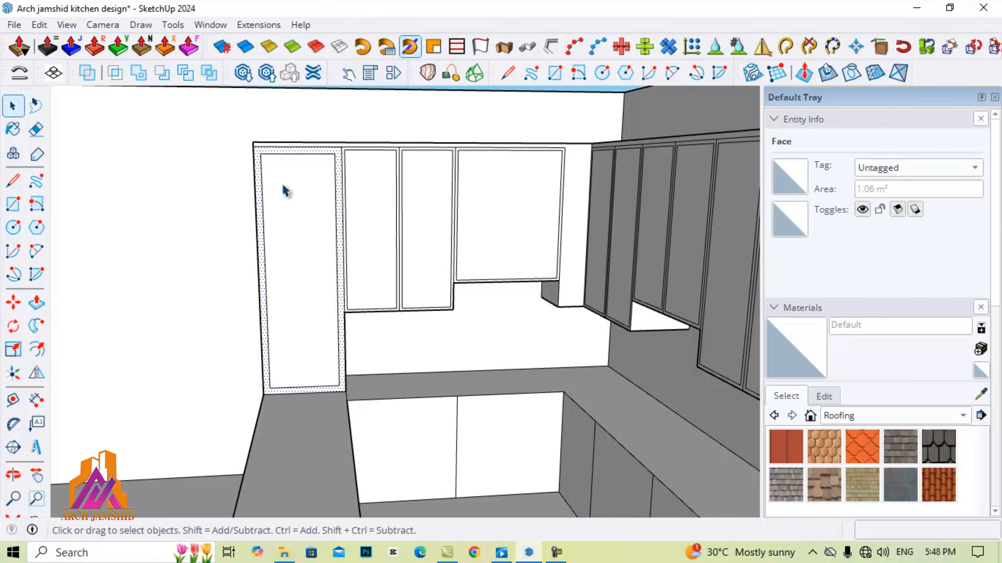
# Step: Draw two horizontal lines across the left tall cabinet's inner panel, one about 0.50 m long near mid-height and one above it
pyautogui.scroll(2, 288, 174)
pyautogui.press('l')
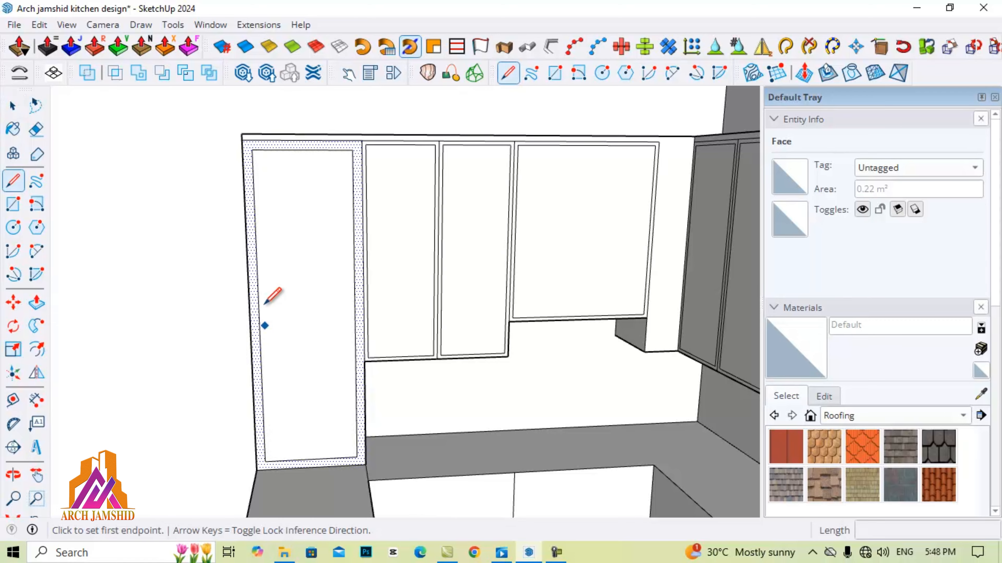
pyautogui.click(258, 295)
pyautogui.click(354, 294)
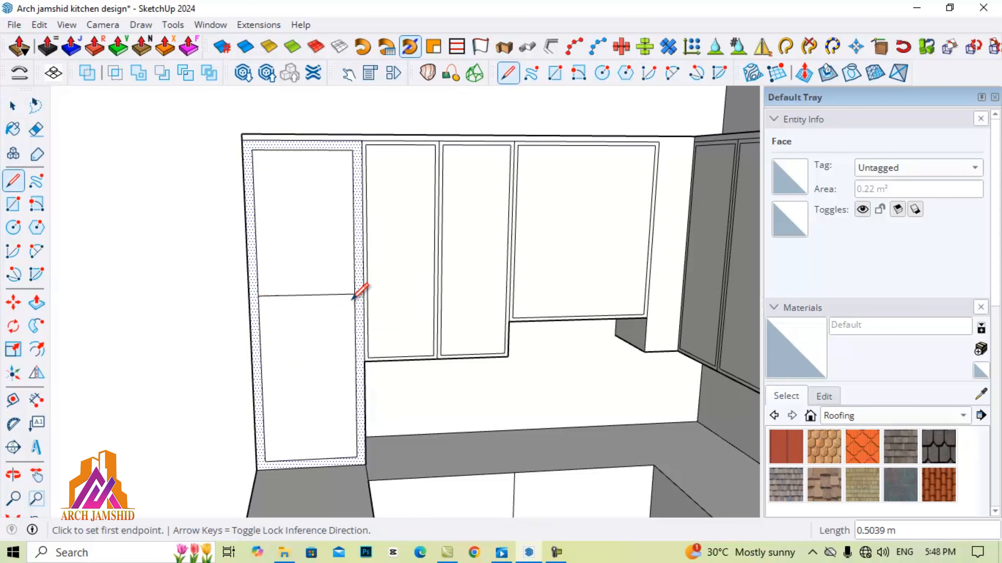
pyautogui.press('space')
pyautogui.press('l')
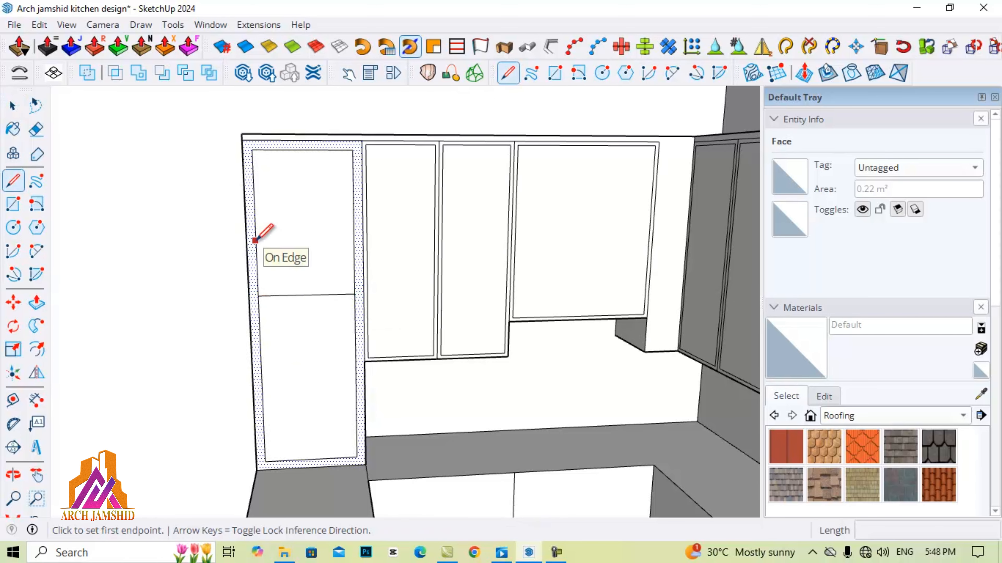
pyautogui.click(254, 241)
pyautogui.click(354, 239)
pyautogui.press('space')
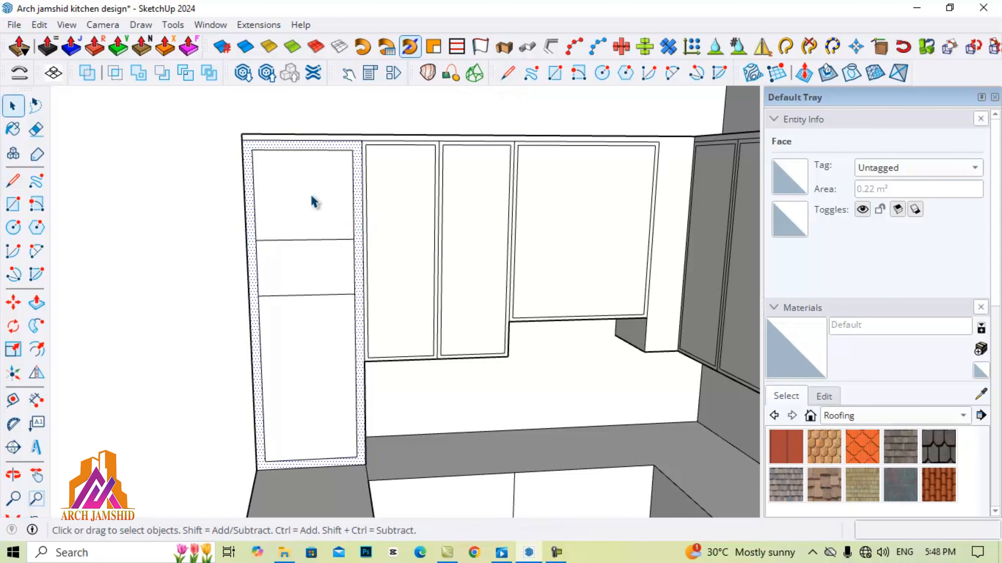
# Step: Halve the left tall cabinet's top section with a horizontal line, then halve the uppermost part again
pyautogui.scroll(1, 310, 202)
pyautogui.press('l')
pyautogui.click(248, 196)
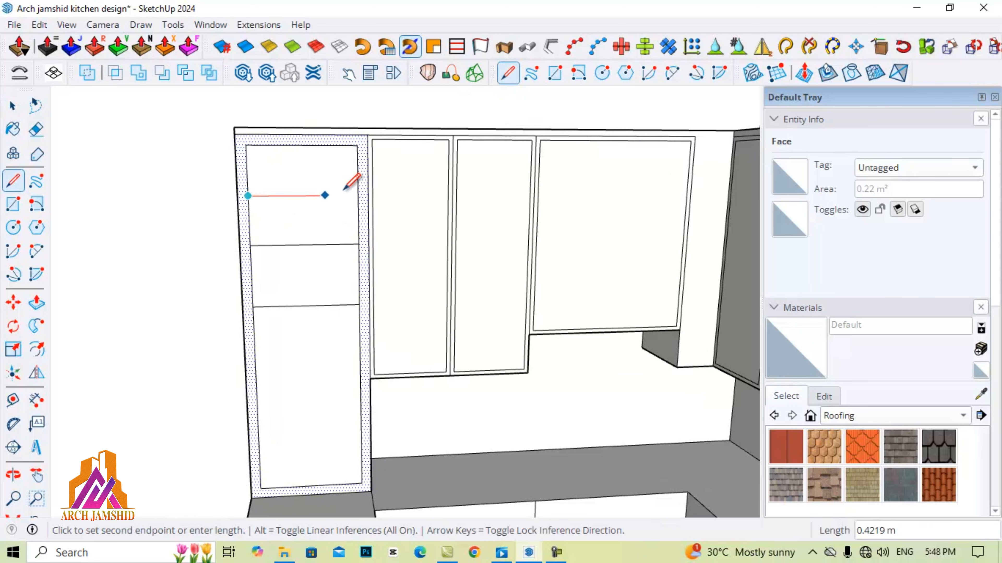
pyautogui.click(357, 195)
pyautogui.press('space')
pyautogui.click(357, 171)
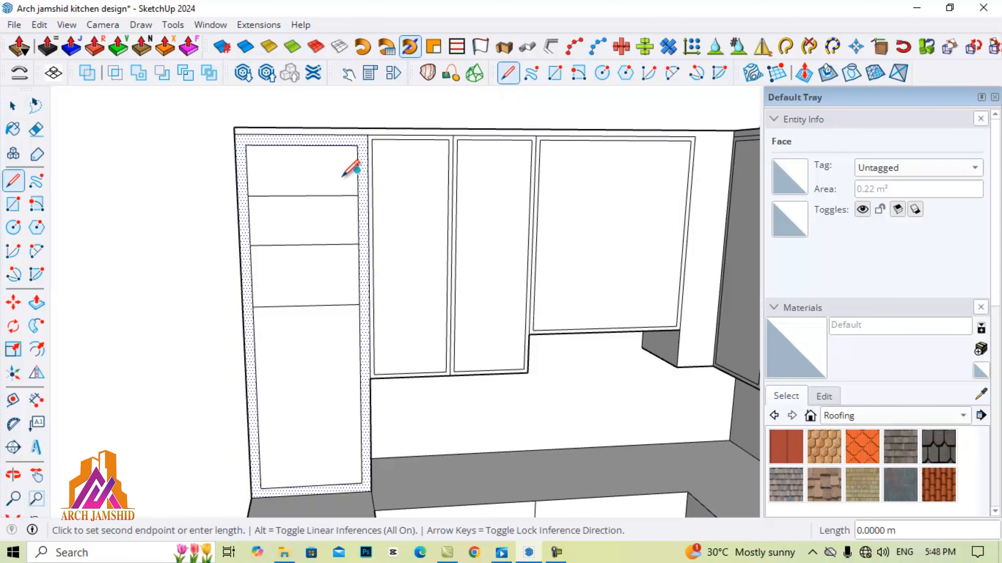
pyautogui.click(247, 171)
pyautogui.press('space')
pyautogui.moveTo(248, 170); pyautogui.dragTo(293, 191, button='middle')
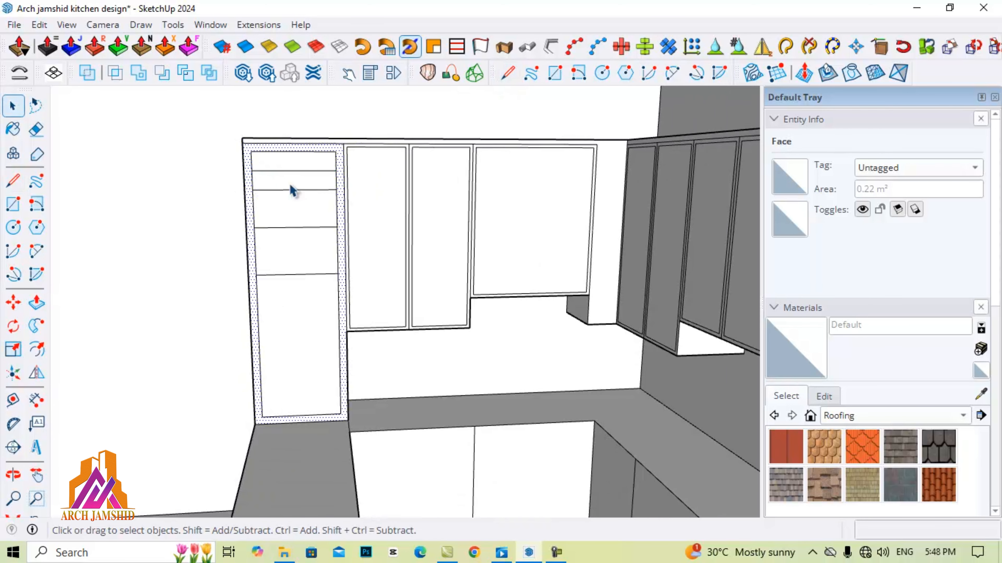
# Step: Offset the large lower section of the left tall cabinet inward to make a framed door
pyautogui.click(318, 332)
pyautogui.scroll(1, 318, 331)
pyautogui.scroll(1, 332, 320)
pyautogui.press('f')
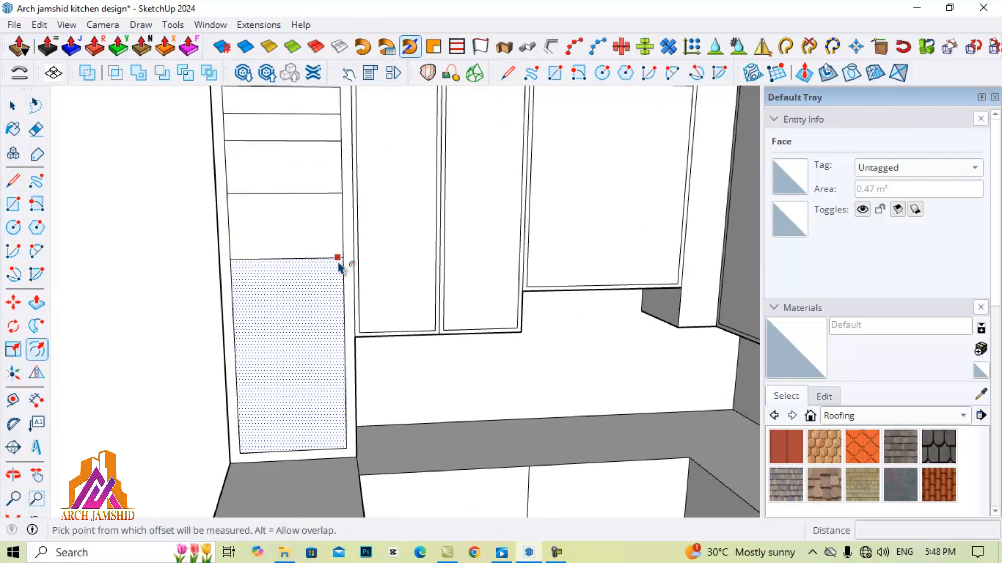
pyautogui.click(339, 267)
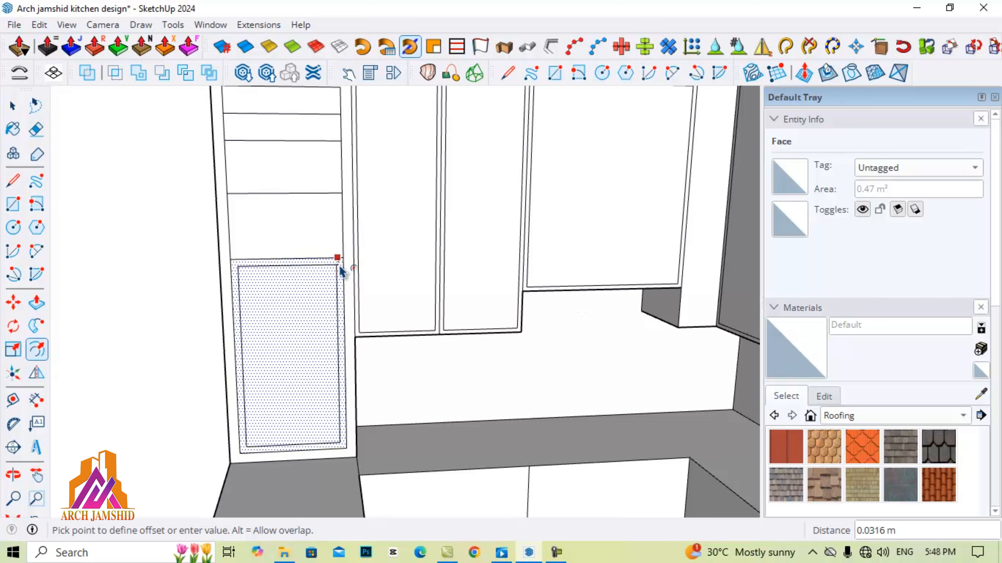
pyautogui.click(342, 270)
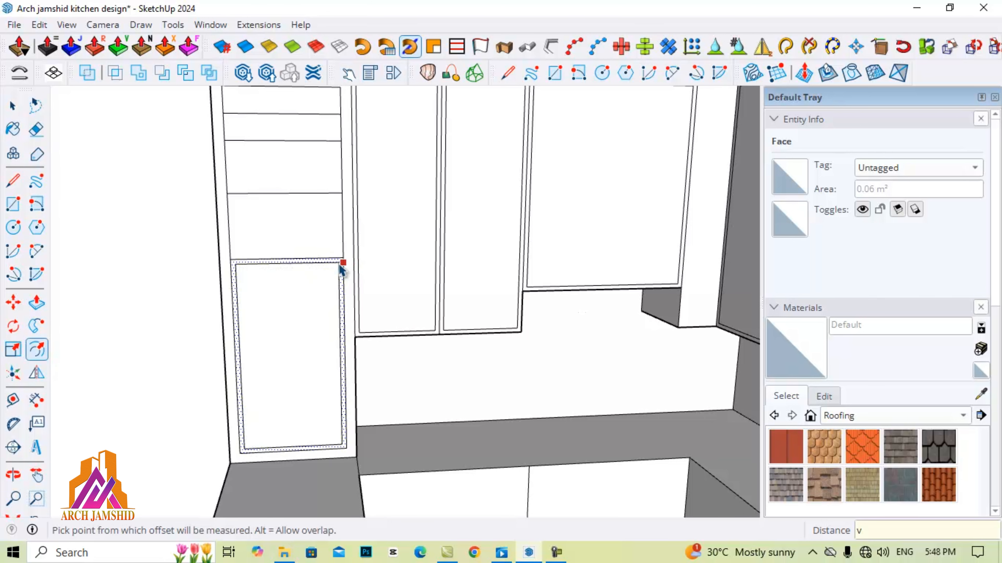
pyautogui.press('space')
# Step: Offset the two sections above the lower door and the uppermost section inward by the same distance, leaving the second from the top plain
pyautogui.scroll(-5, 143, 286)
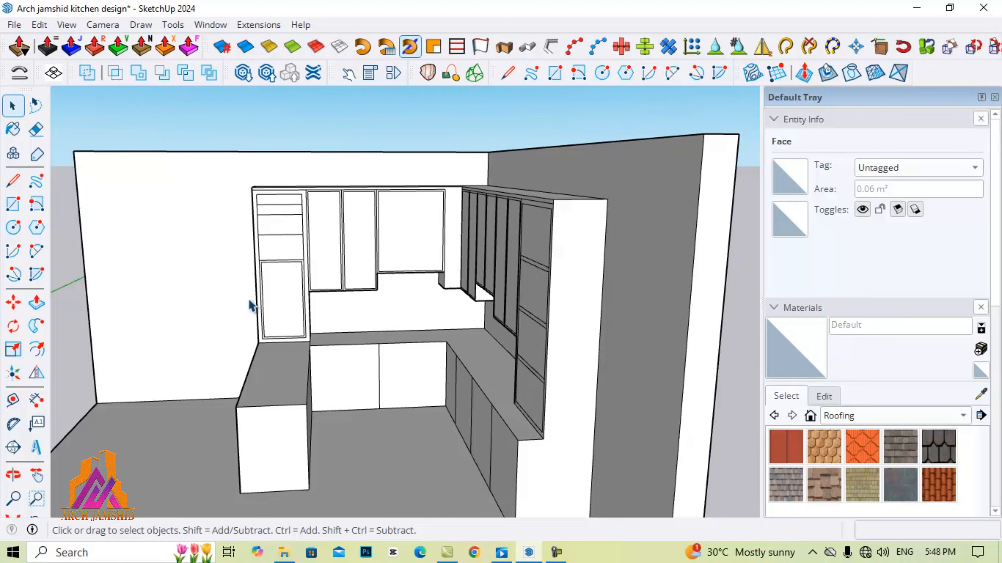
pyautogui.scroll(3, 249, 301)
pyautogui.press('f')
pyautogui.scroll(1, 309, 181)
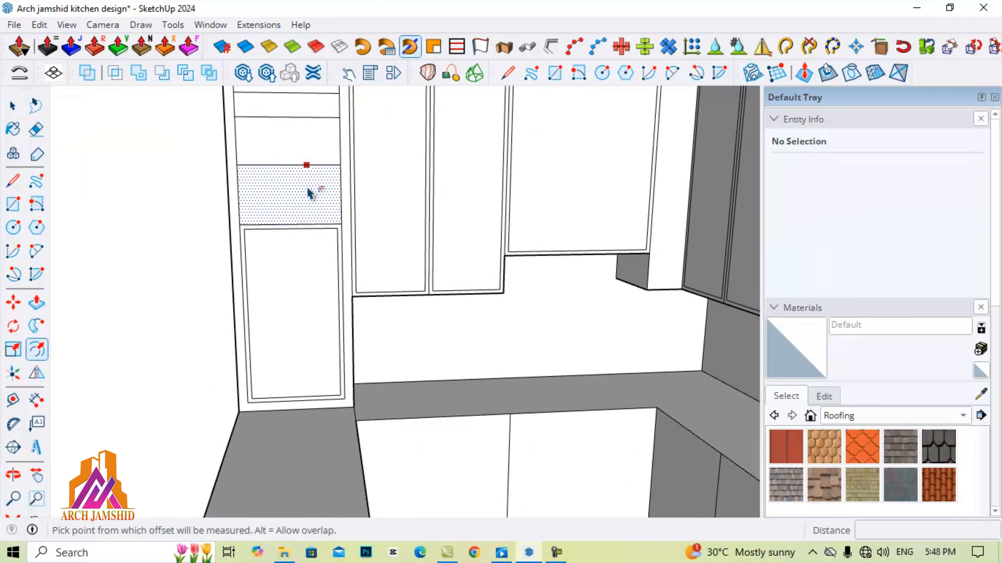
pyautogui.moveTo(329, 440); pyautogui.dragTo(315, 174, button='middle')
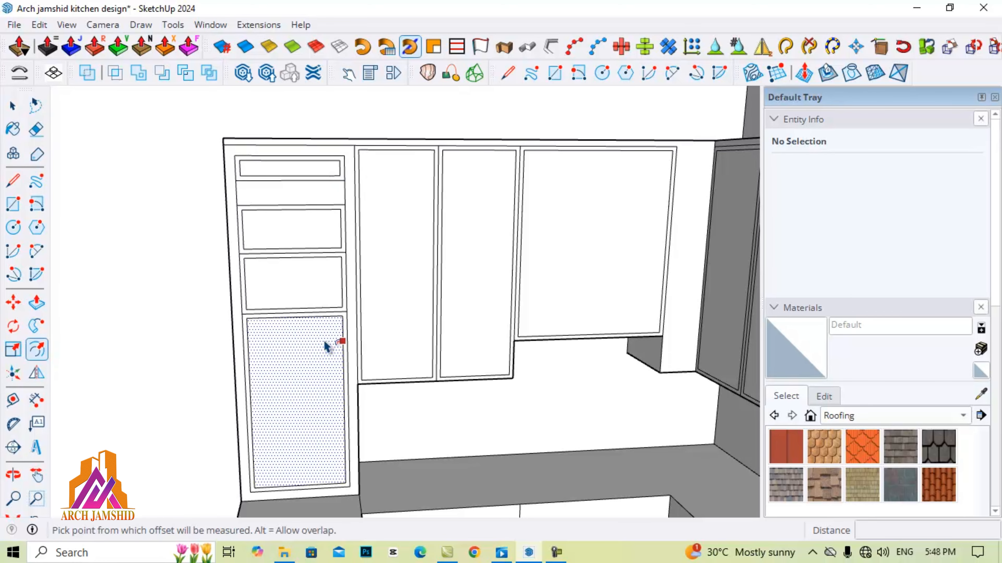
pyautogui.scroll(-4, 326, 347)
pyautogui.click(310, 278)
pyautogui.moveTo(308, 273); pyautogui.dragTo(324, 256, button='middle')
pyautogui.scroll(5, 358, 307)
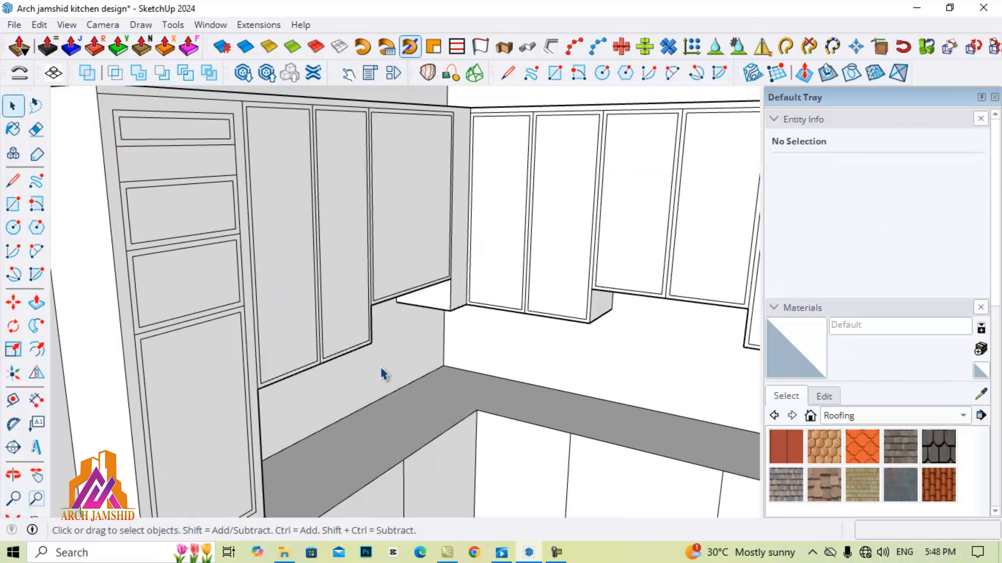
# Step: Draw a horizontal line across the middle of the two upper doors beside the left tall cabinet
pyautogui.moveTo(419, 402); pyautogui.dragTo(292, 331, button='middle')
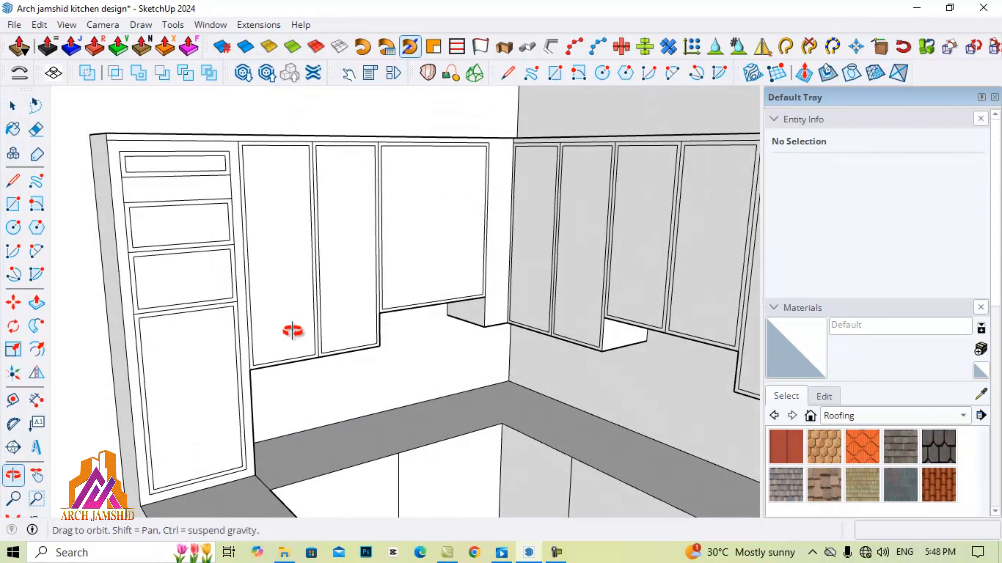
pyautogui.moveTo(345, 247); pyautogui.dragTo(377, 214, button='middle')
pyautogui.press('l')
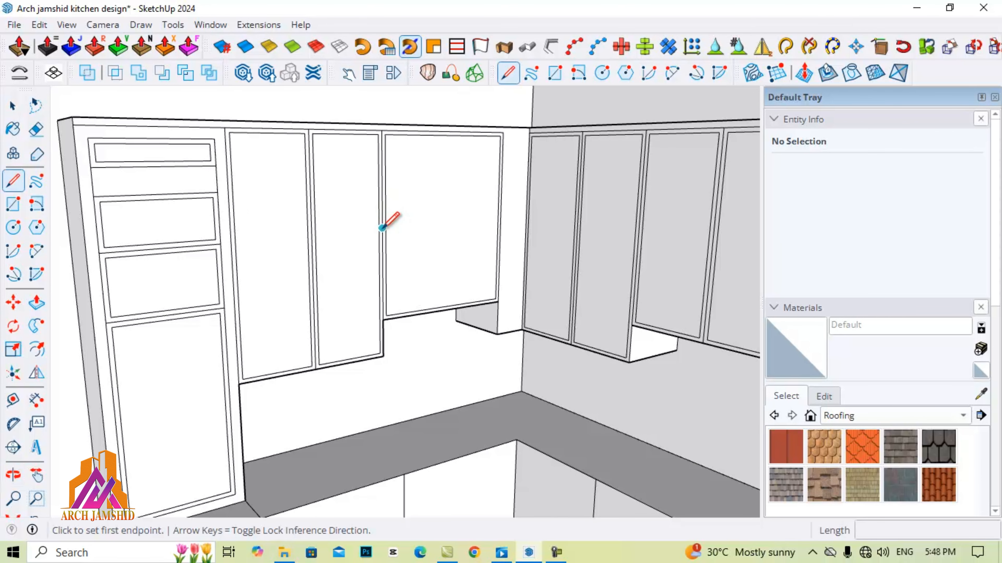
pyautogui.scroll(2, 381, 228)
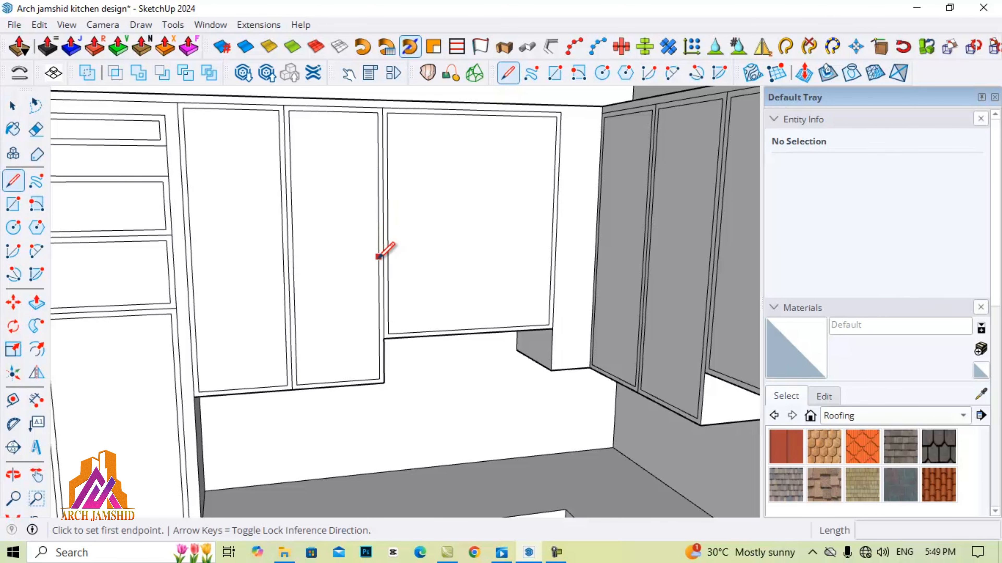
pyautogui.click(292, 252)
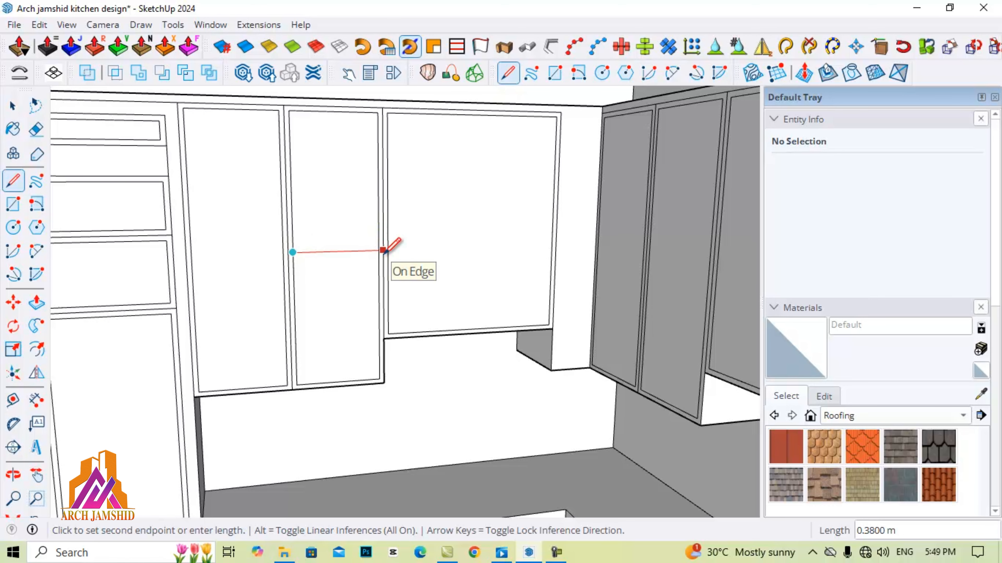
pyautogui.click(383, 251)
pyautogui.click(292, 252)
pyautogui.click(191, 255)
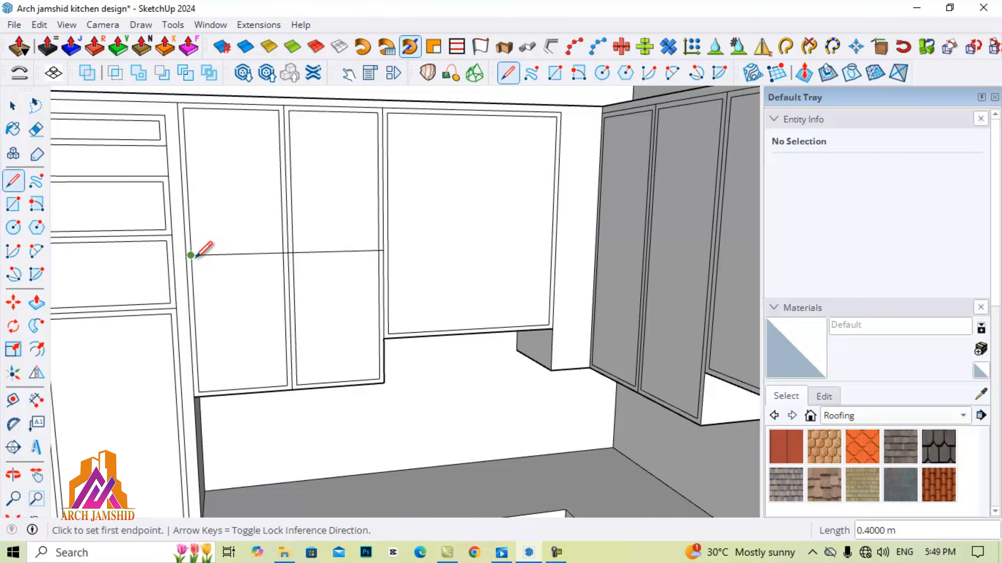
# Step: Draw a second, parallel line just above the first across the same two doors to form a thin shelf edge
pyautogui.scroll(2, 191, 255)
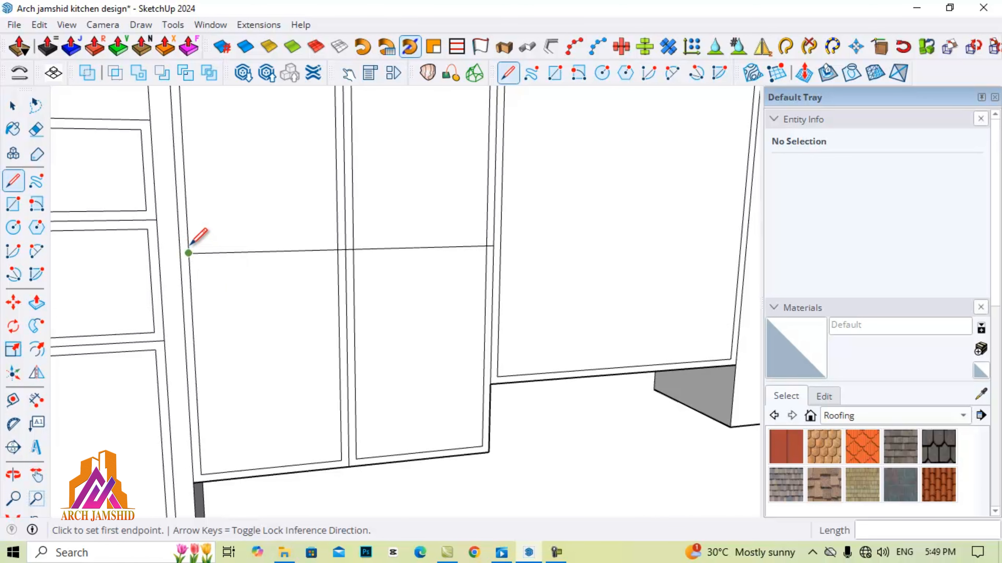
pyautogui.click(189, 253)
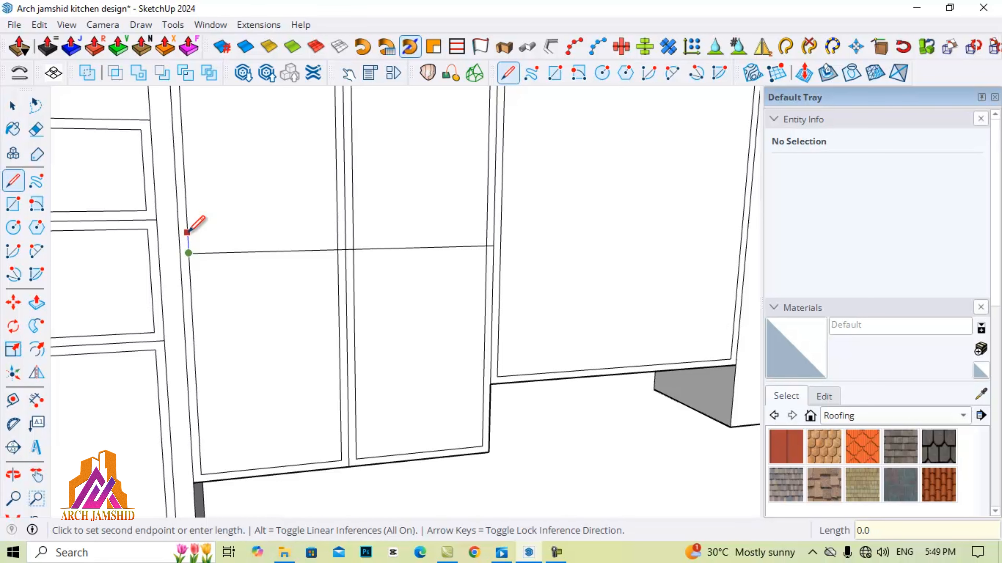
pyautogui.press('Return')
pyautogui.click(188, 245)
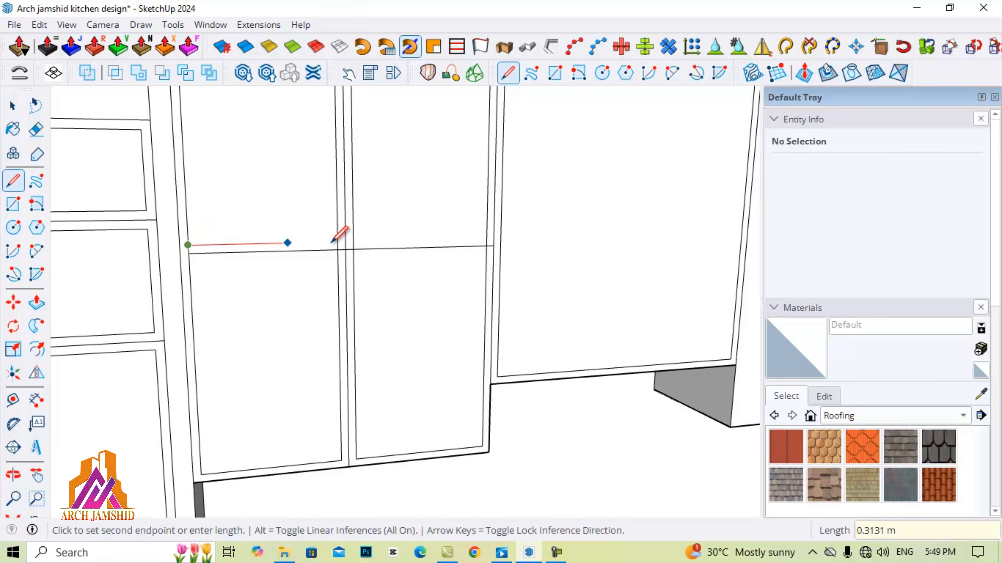
pyautogui.click(486, 237)
pyautogui.scroll(-3, 286, 304)
pyautogui.scroll(5, 411, 258)
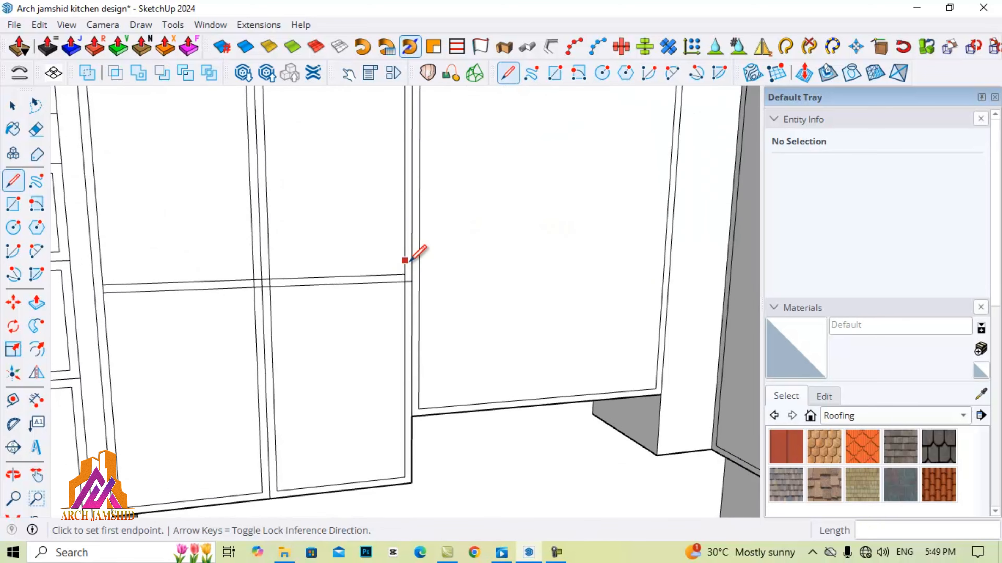
pyautogui.scroll(-5, 412, 275)
pyautogui.press('space')
pyautogui.press('e')
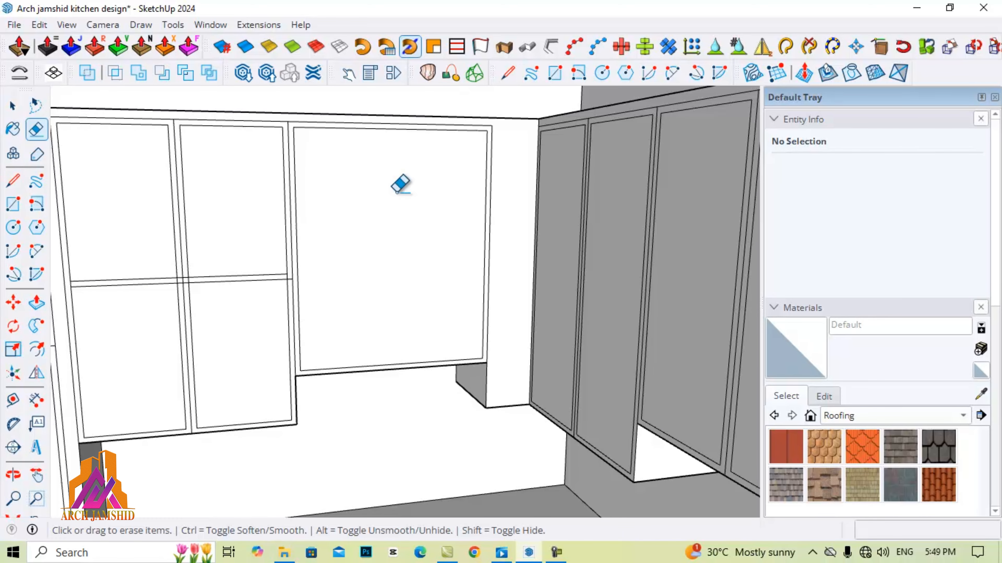
# Step: Split the wide door beside the corner on the left wall with a vertical line through its middle
pyautogui.press('l')
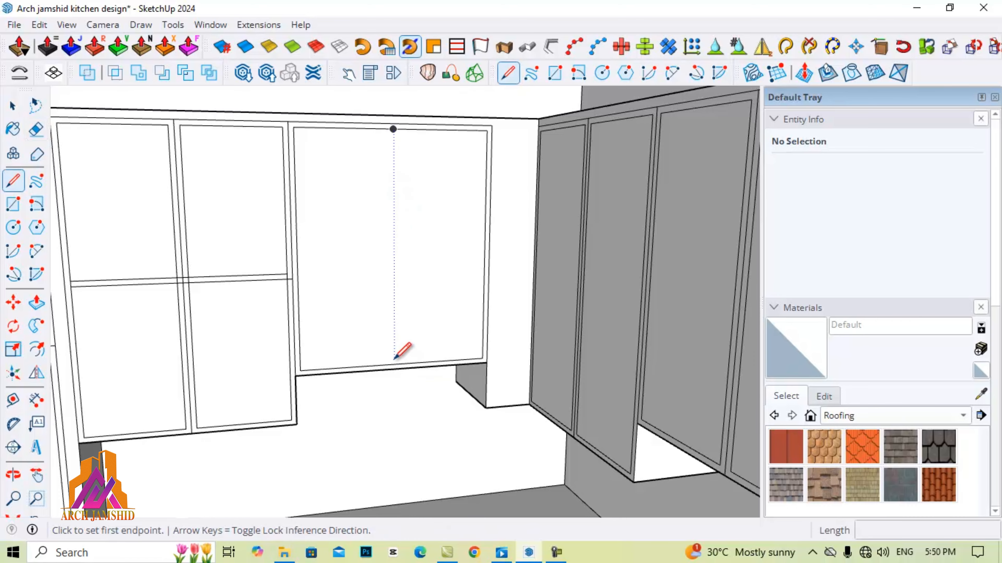
pyautogui.click(394, 364)
pyautogui.click(393, 128)
pyautogui.press('space')
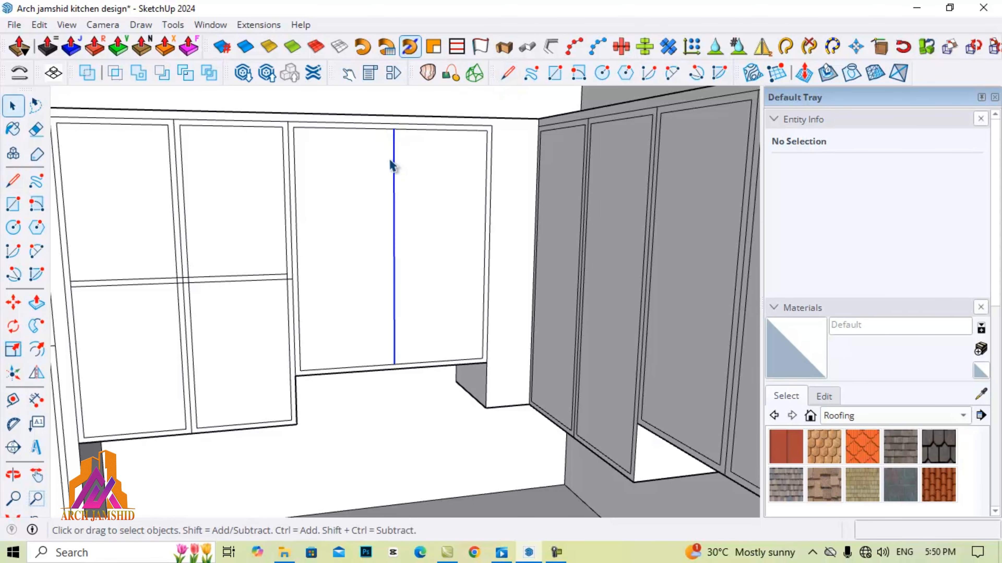
# Step: Copy the wide door's vertical centre line 0.01 m toward the corner
pyautogui.click(393, 163)
pyautogui.scroll(2, 394, 163)
pyautogui.press('m')
pyautogui.press('ctrl')
pyautogui.click(384, 172)
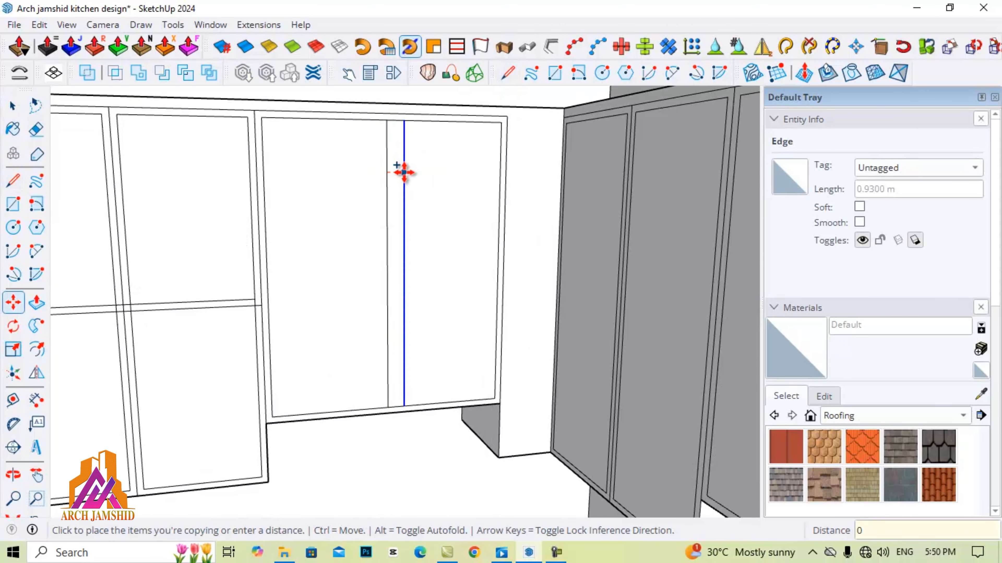
pyautogui.write('0.01')
pyautogui.press('Return')
# Step: Copy the centre line 0.01 m toward the tall cabinet and erase the original line between the two copies
pyautogui.scroll(3, 391, 175)
pyautogui.press('space')
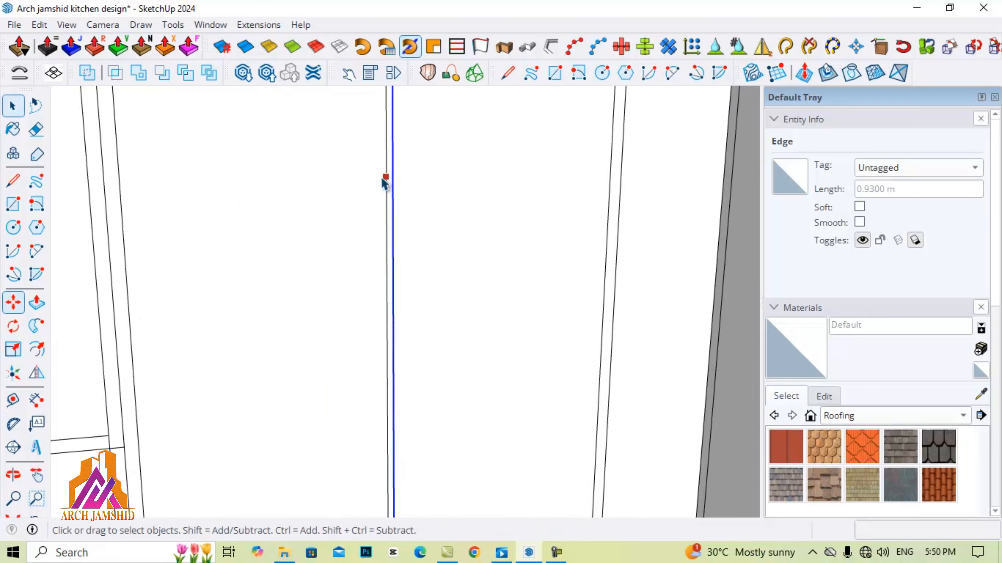
pyautogui.press('m')
pyautogui.click(385, 177)
pyautogui.press('ctrl')
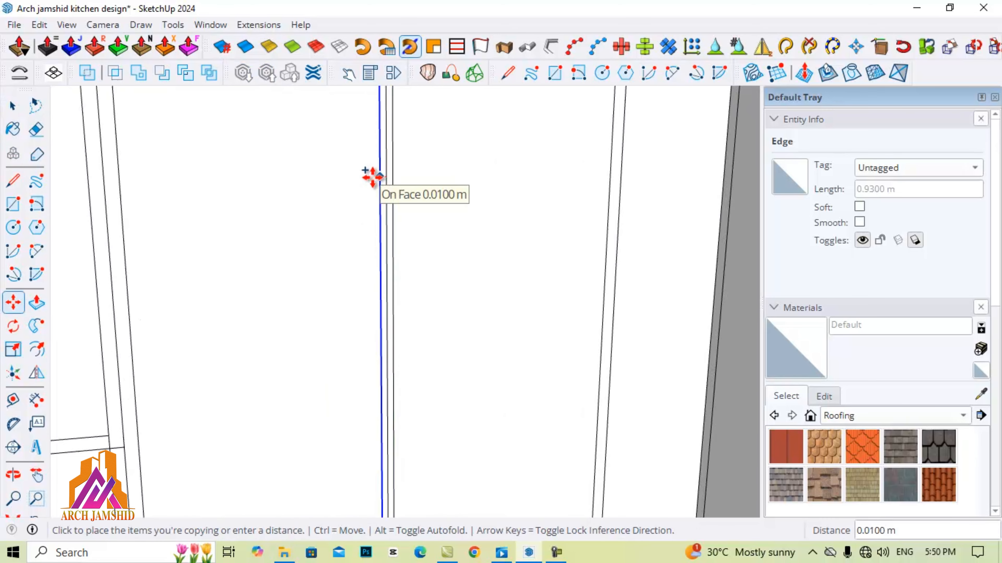
pyautogui.press('Return')
pyautogui.press('space')
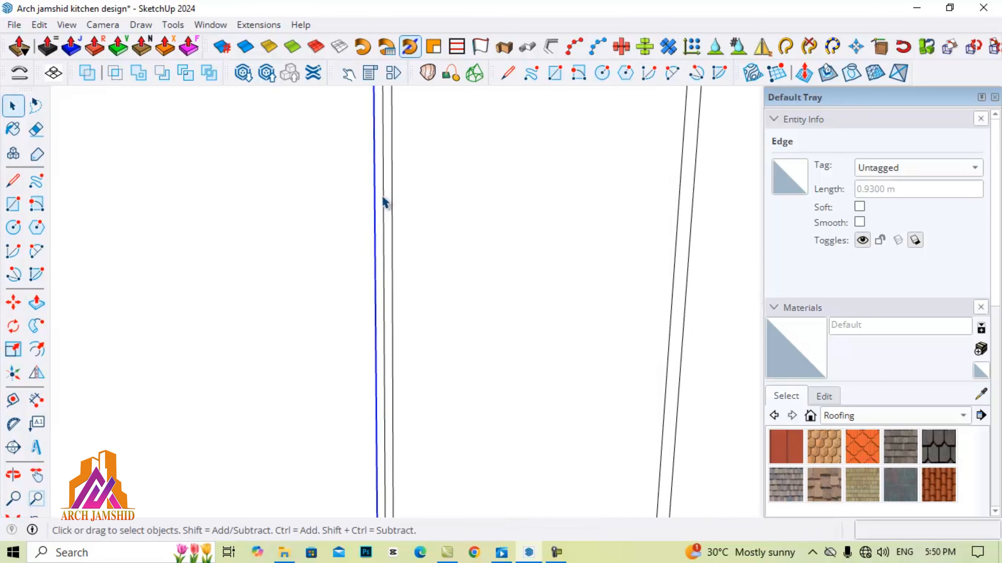
pyautogui.press('e')
pyautogui.scroll(-5, 387, 176)
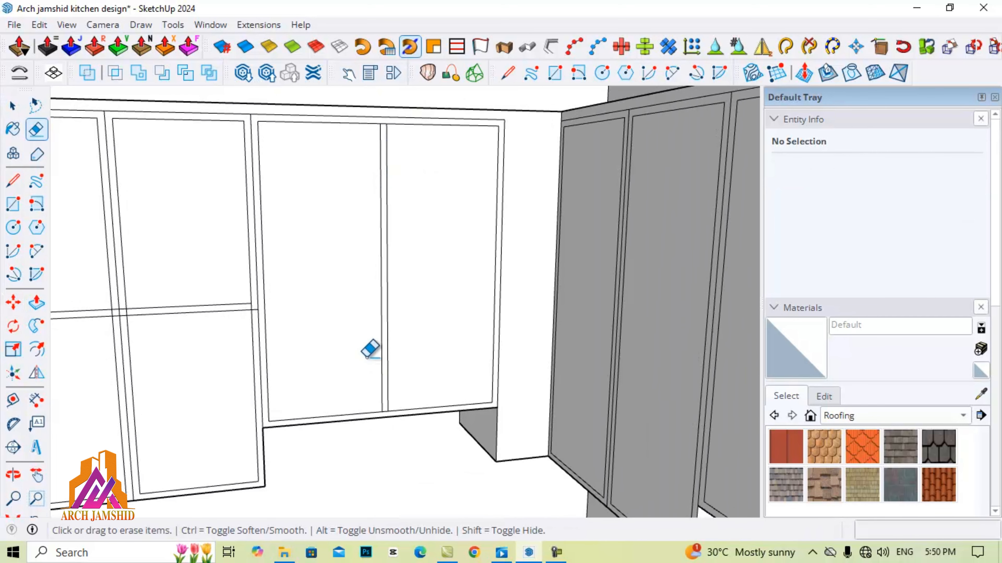
pyautogui.scroll(-1, 382, 279)
# Step: Draw a horizontal line across the middle of the two corner doors on the right wall
pyautogui.press('o')
pyautogui.moveTo(372, 278)
pyautogui.mouseDown()
pyautogui.moveTo(436, 307)
pyautogui.moveTo(563, 316)
pyautogui.moveTo(468, 248)
pyautogui.mouseUp()
pyautogui.moveTo(291, 291)
pyautogui.mouseDown()
pyautogui.moveTo(450, 362)
pyautogui.moveTo(541, 342)
pyautogui.moveTo(456, 206)
pyautogui.mouseUp()
pyautogui.press('l')
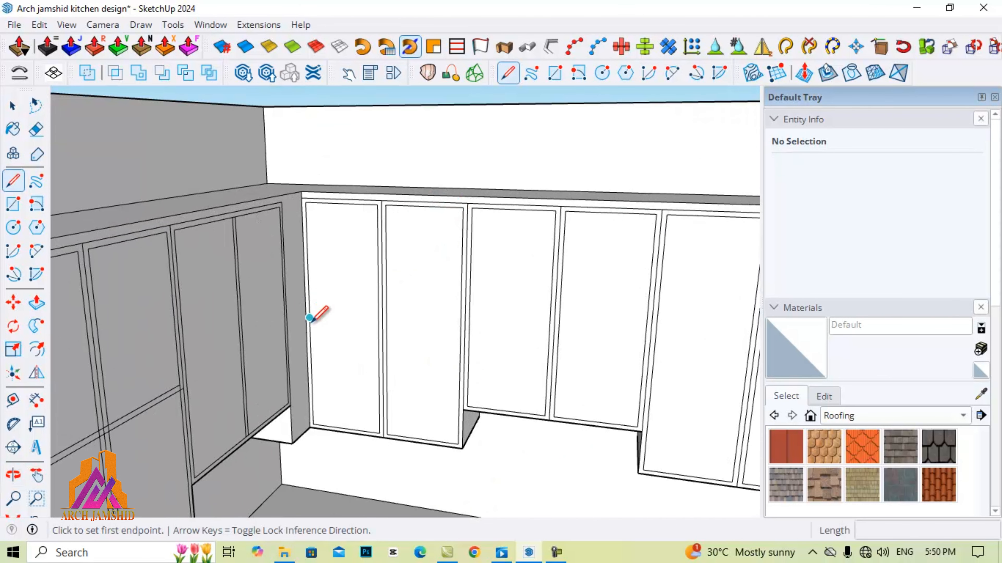
pyautogui.click(310, 318)
pyautogui.click(464, 327)
pyautogui.scroll(3, 465, 320)
# Step: Draw a parallel line about 0.02 m above the first across the two corner doors, about 0.76 m long
pyautogui.click(461, 327)
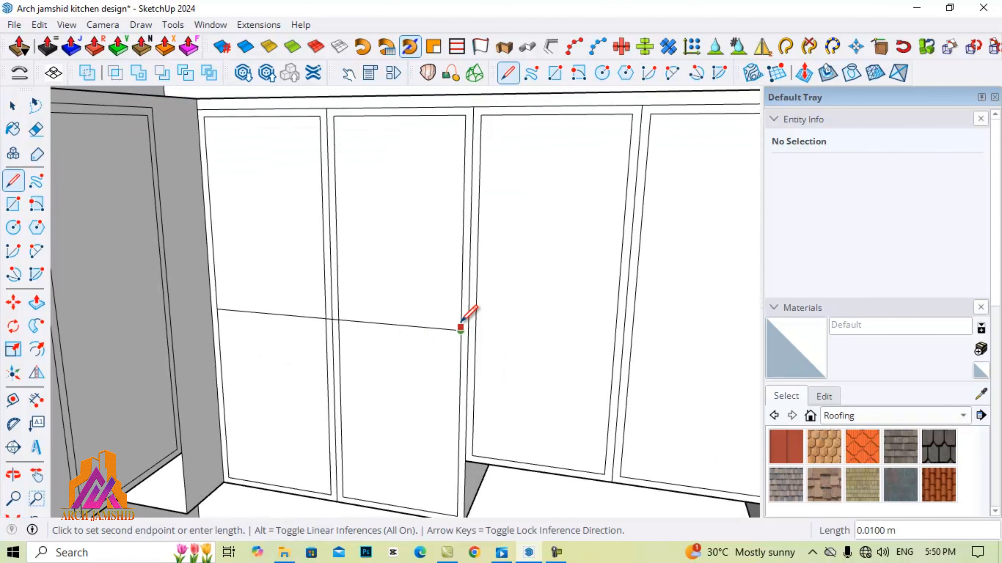
pyautogui.scroll(3, 462, 321)
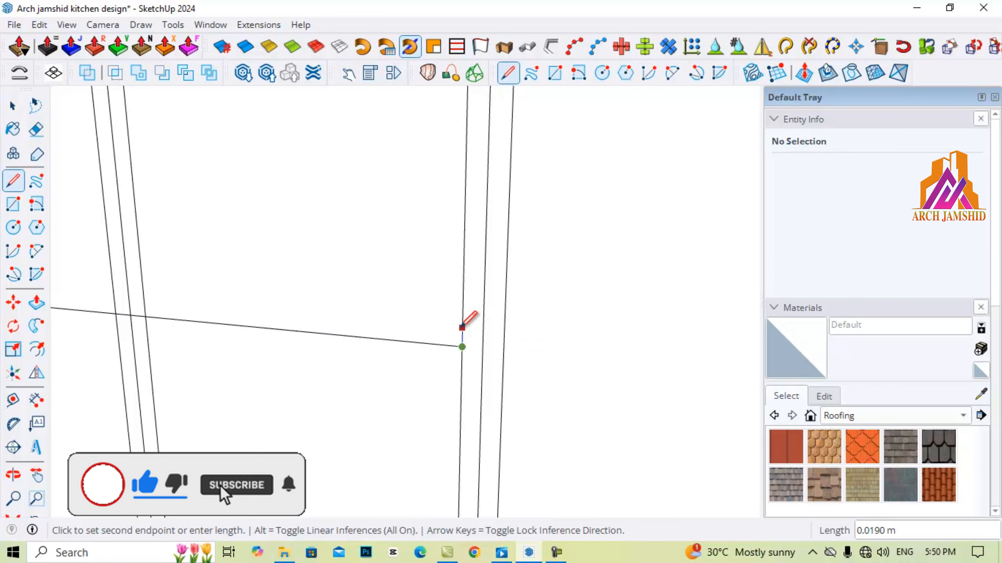
pyautogui.press('Escape')
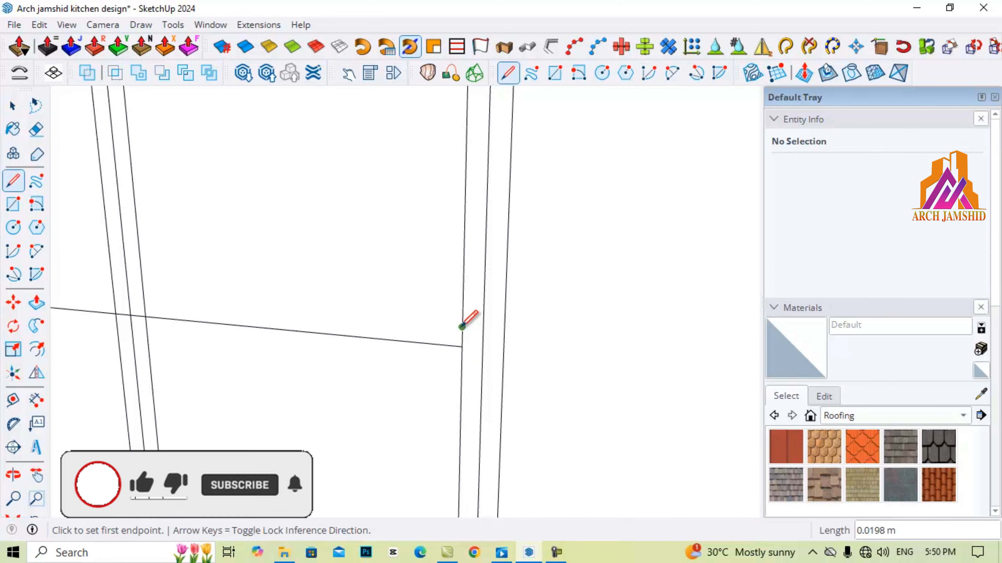
pyautogui.click(464, 325)
pyautogui.scroll(-4, 464, 323)
pyautogui.click(257, 308)
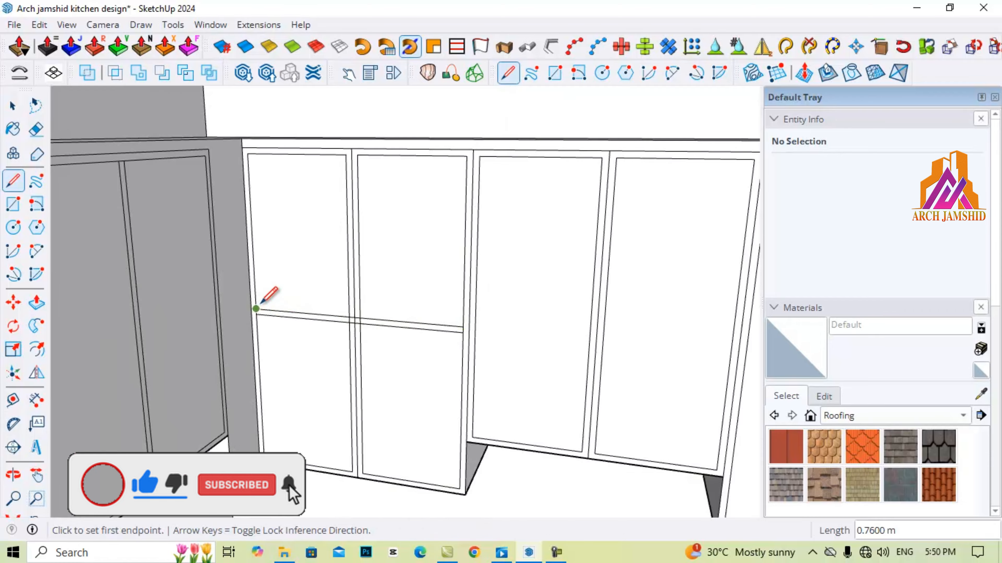
pyautogui.press('space')
# Step: Draw a horizontal line about 0.78 m long across the two upper doors beside the right tall cabinet, level with the corner doors' division
pyautogui.scroll(-3, 258, 311)
pyautogui.moveTo(547, 336); pyautogui.dragTo(618, 351, button='middle')
pyautogui.scroll(1, 615, 349)
pyautogui.press('l')
pyautogui.scroll(2, 423, 303)
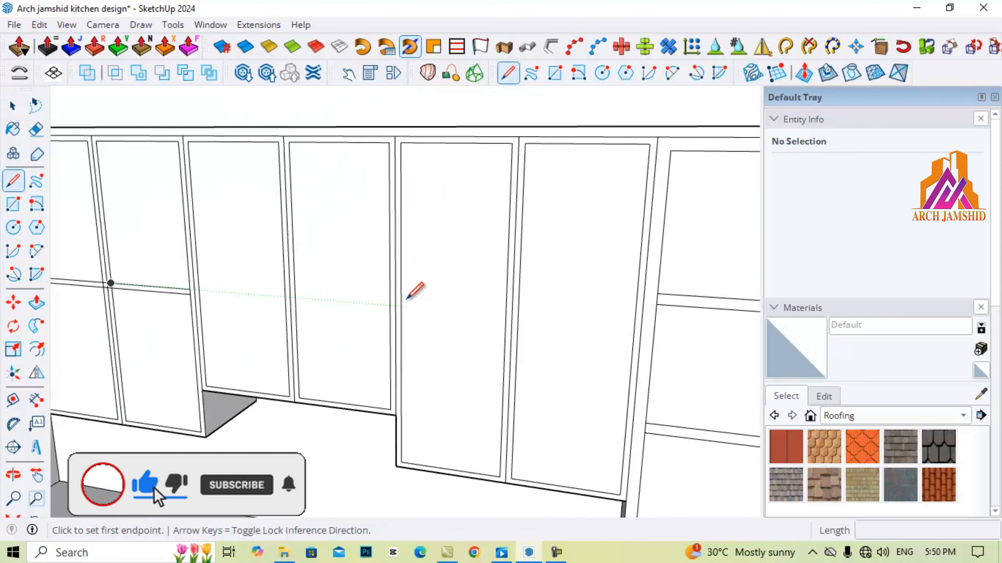
pyautogui.click(399, 306)
pyautogui.click(641, 324)
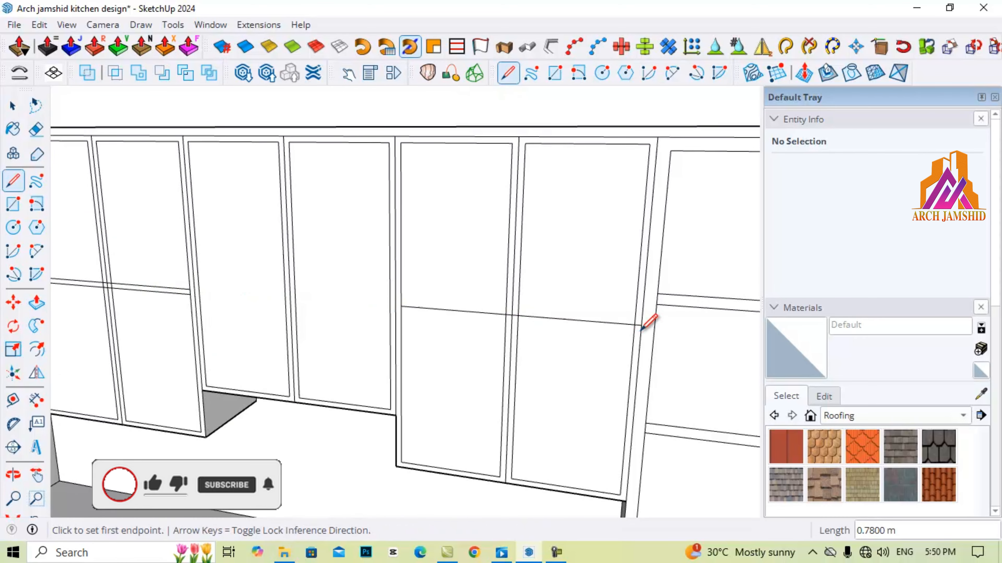
pyautogui.scroll(2, 641, 325)
# Step: Draw a parallel line 0.02 m above the first across the two doors beside the right tall cabinet
pyautogui.click(641, 324)
pyautogui.scroll(2, 641, 323)
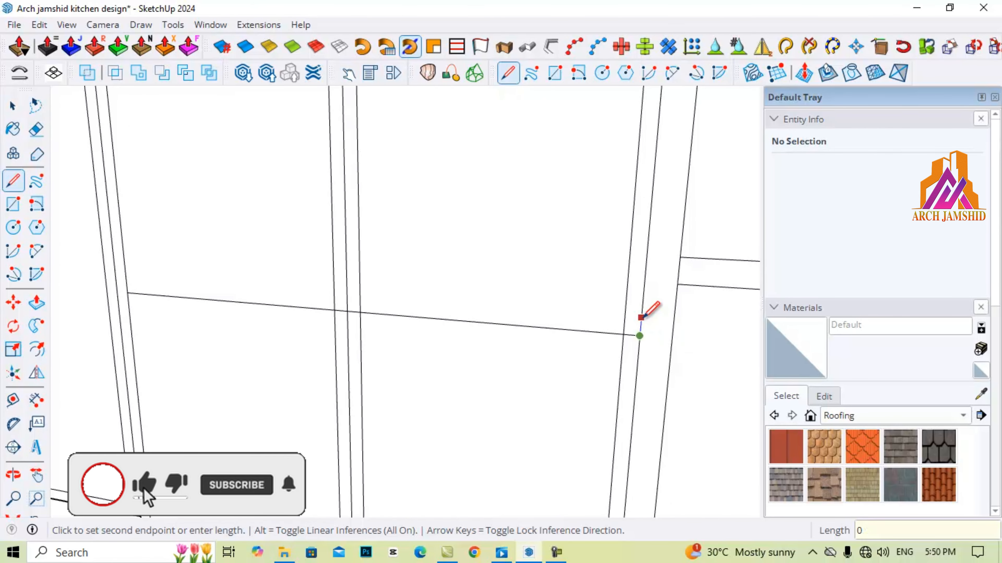
pyautogui.click(641, 317)
pyautogui.click(641, 320)
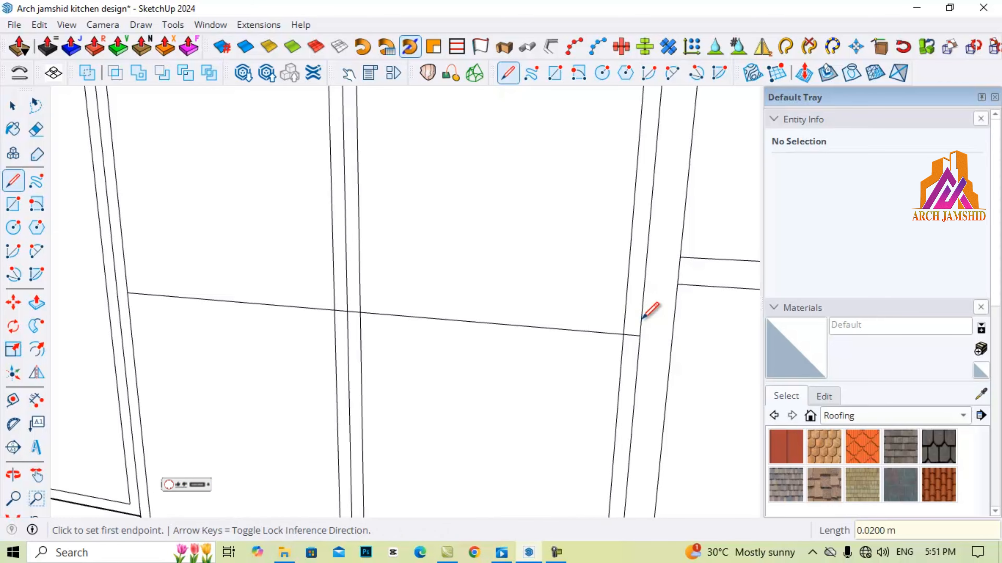
pyautogui.click(641, 321)
pyautogui.scroll(-3, 641, 321)
pyautogui.click(338, 297)
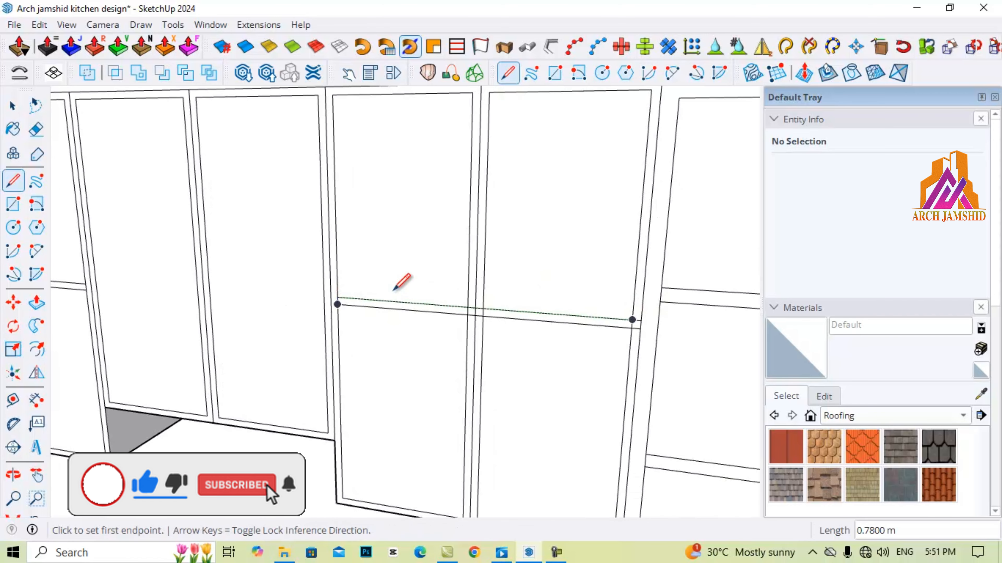
pyautogui.press('space')
# Step: Push the four divided door panels beside the left tall cabinet inward 0.4 m to form open compartments
pyautogui.scroll(-5, 618, 292)
pyautogui.moveTo(617, 293); pyautogui.dragTo(300, 276, button='middle')
pyautogui.scroll(-3, 440, 316)
pyautogui.scroll(4, 297, 208)
pyautogui.press('p')
pyautogui.click(286, 209)
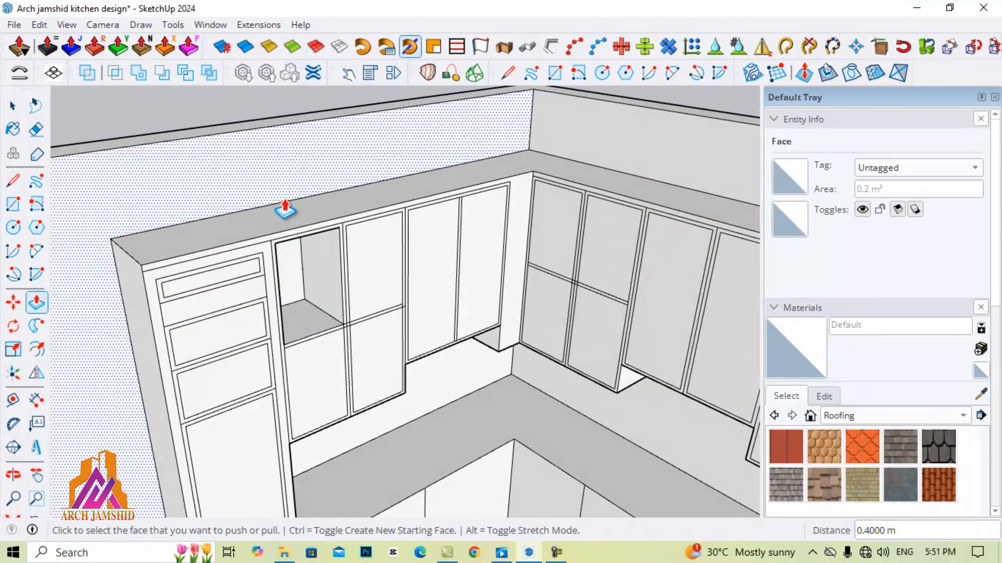
pyautogui.doubleClick(320, 363)
pyautogui.doubleClick(349, 274)
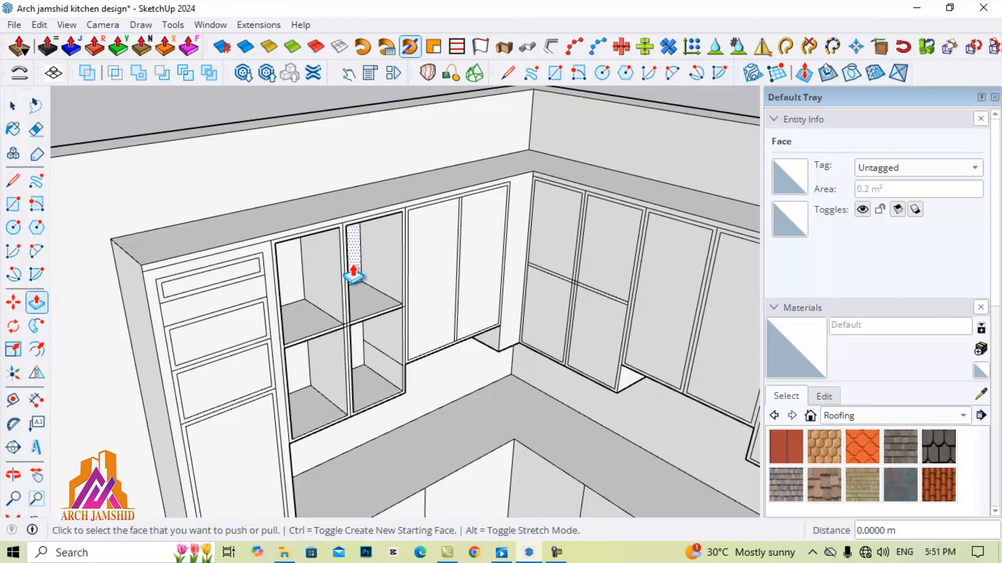
# Step: Push the two undivided door panels beside the corner on the left wall inward by the same 0.4 m
pyautogui.moveTo(350, 269); pyautogui.dragTo(391, 271, button='middle')
pyautogui.doubleClick(413, 272)
pyautogui.doubleClick(454, 264)
# Step: Push all ten upper door panels between the corner and the right tall cabinet inward by the same 0.4 m
pyautogui.doubleClick(491, 245)
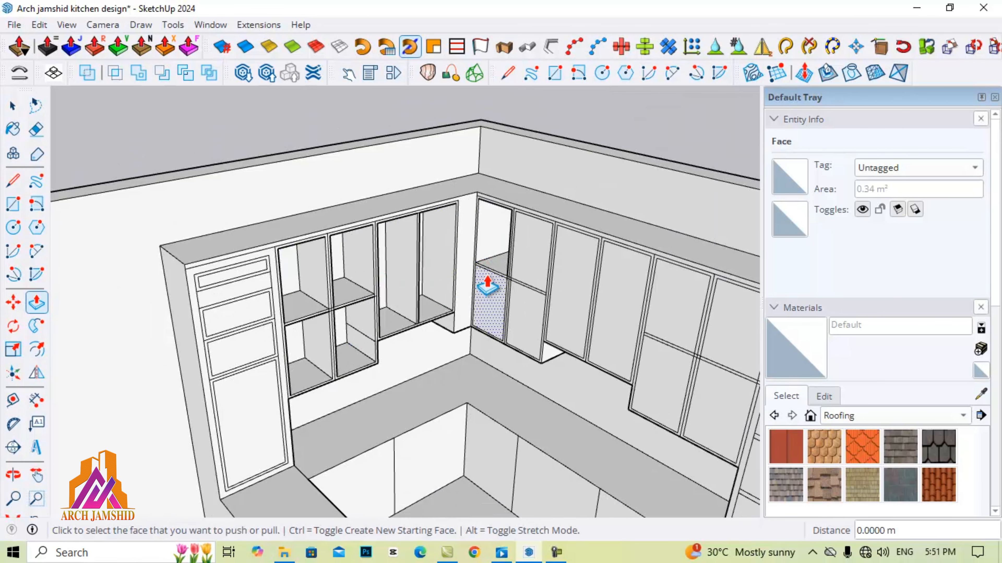
pyautogui.doubleClick(523, 278)
pyautogui.doubleClick(506, 322)
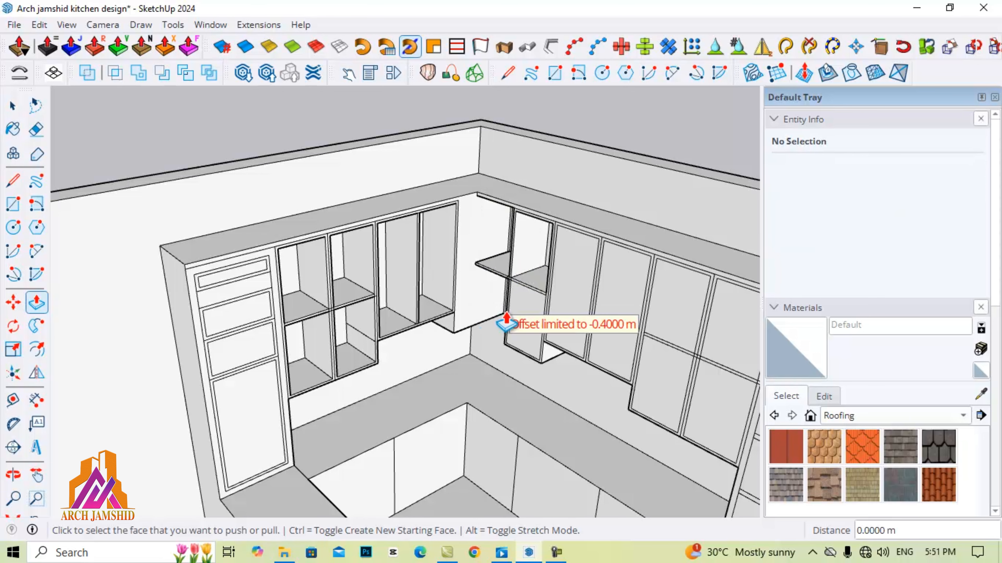
pyautogui.moveTo(365, 257); pyautogui.dragTo(536, 291, button='middle')
pyautogui.doubleClick(491, 288)
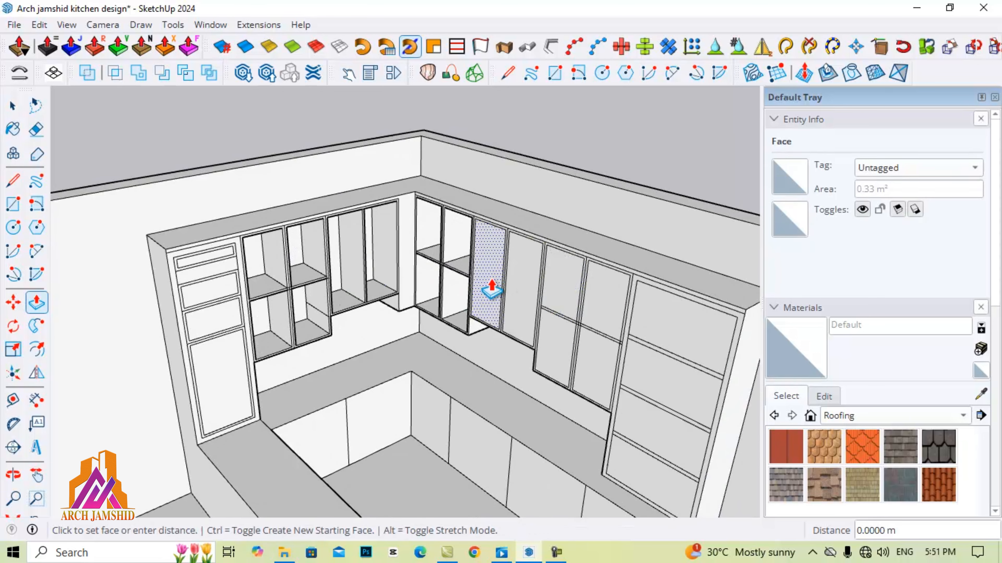
pyautogui.doubleClick(561, 294)
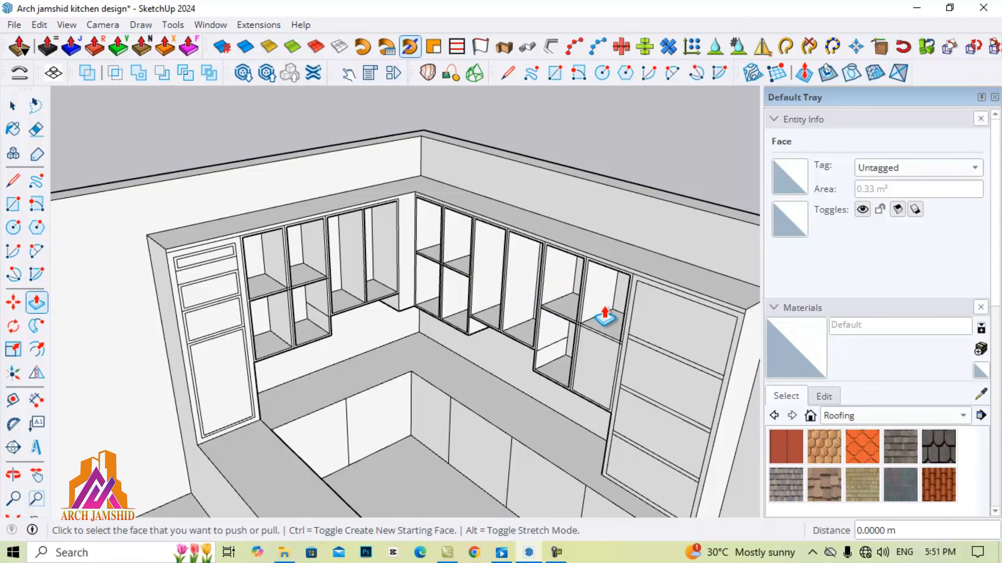
# Step: Push the four sections of the right tall cabinet inward by the same depth to open its shelves
pyautogui.scroll(-5, 399, 245)
pyautogui.scroll(3, 523, 365)
pyautogui.doubleClick(518, 373)
pyautogui.doubleClick(517, 342)
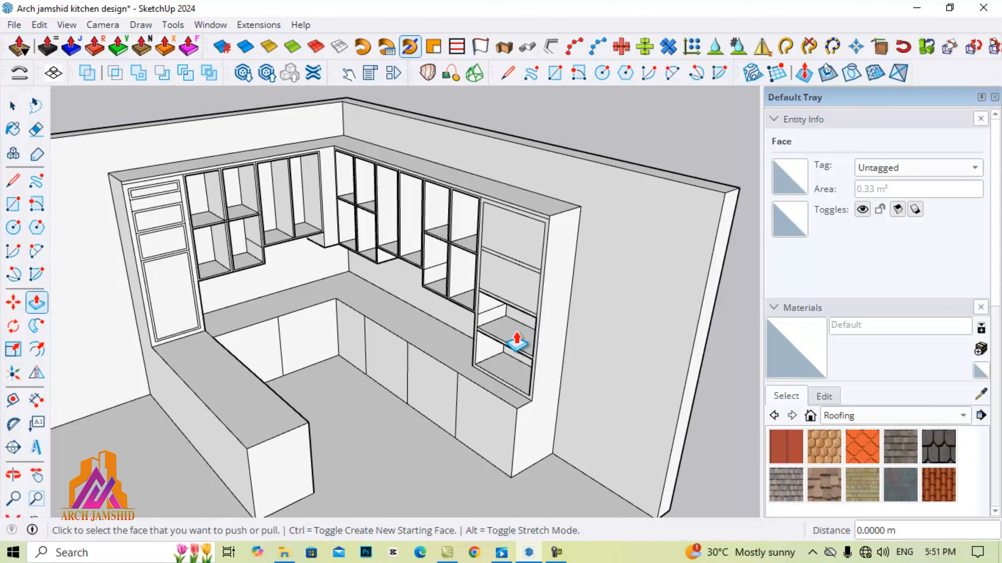
pyautogui.scroll(-1, 525, 251)
pyautogui.scroll(5, 237, 293)
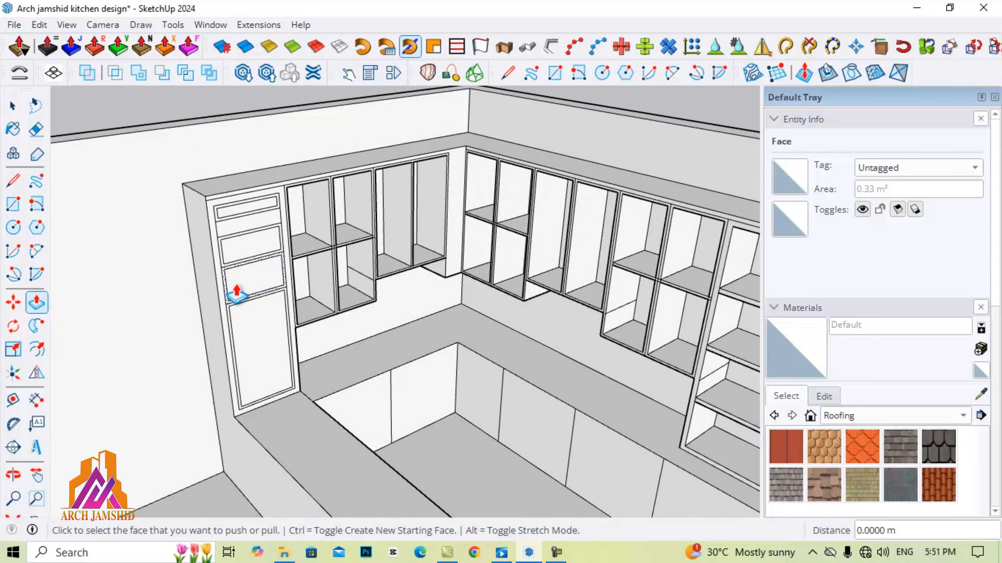
# Step: Push the left tall cabinet's three lower sections inward by the same depth and extend its narrow top section outward above the peninsula
pyautogui.doubleClick(255, 350)
pyautogui.doubleClick(251, 248)
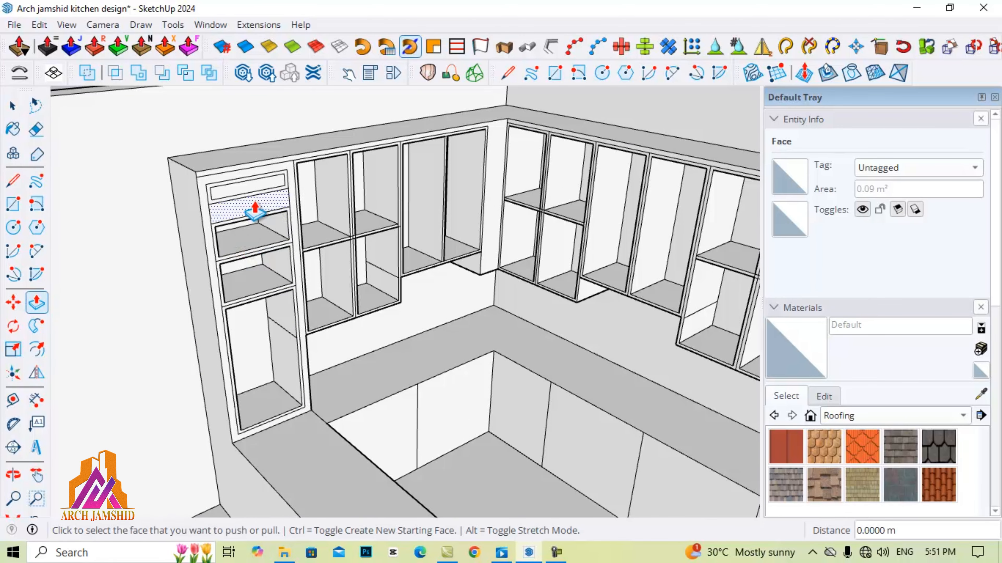
pyautogui.click(241, 194)
pyautogui.scroll(-4, 355, 263)
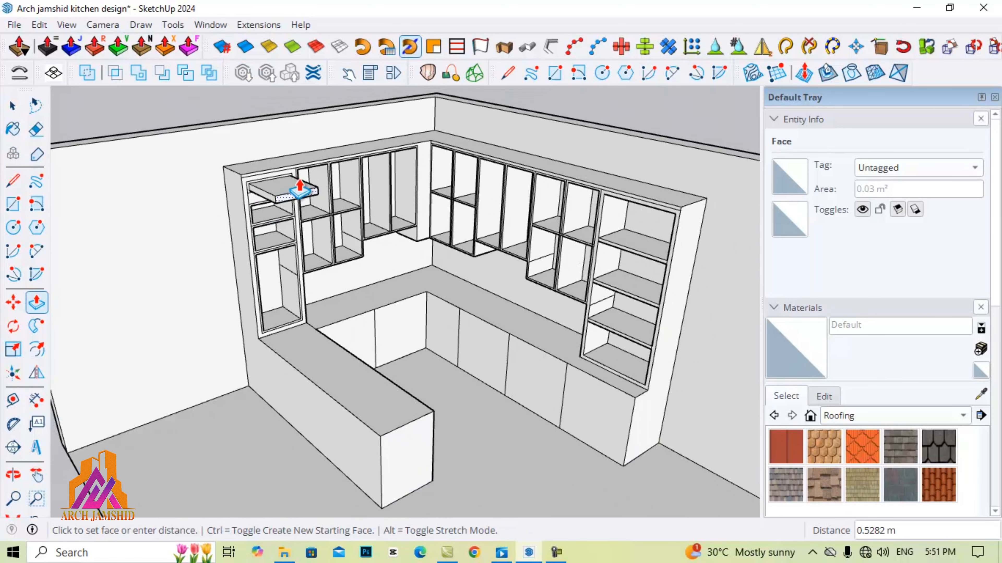
pyautogui.scroll(2, 300, 193)
pyautogui.press('space')
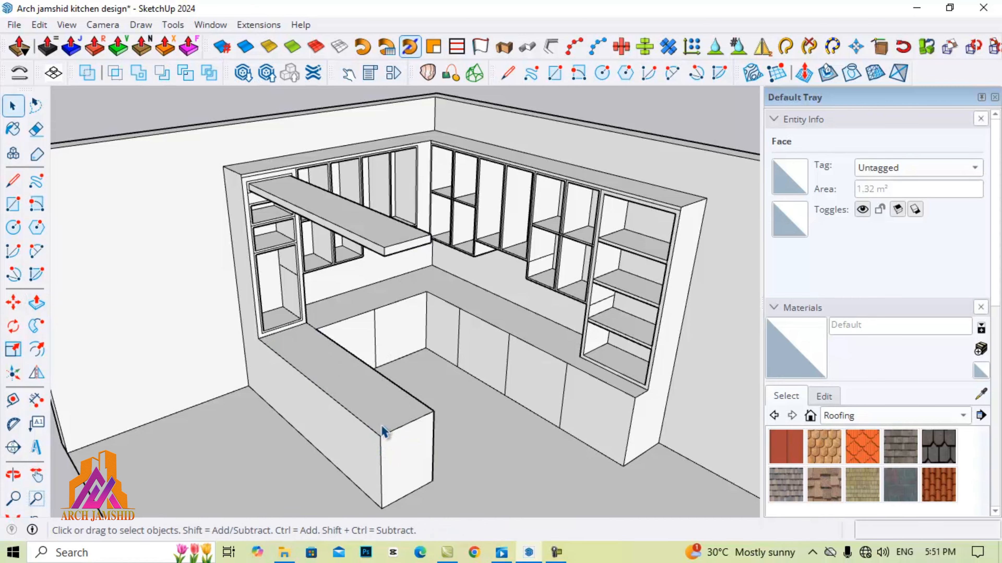
# Step: Divide the left base cabinet panel on the wall beside the peninsula with a vertical line at its midpoint
pyautogui.moveTo(382, 432); pyautogui.dragTo(368, 354, button='middle')
pyautogui.scroll(5, 369, 363)
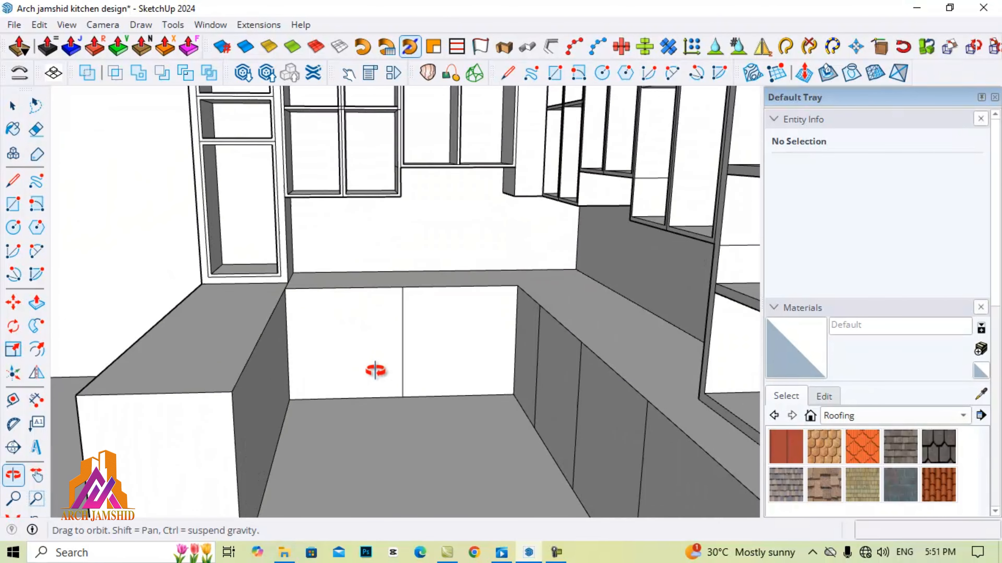
pyautogui.scroll(2, 361, 369)
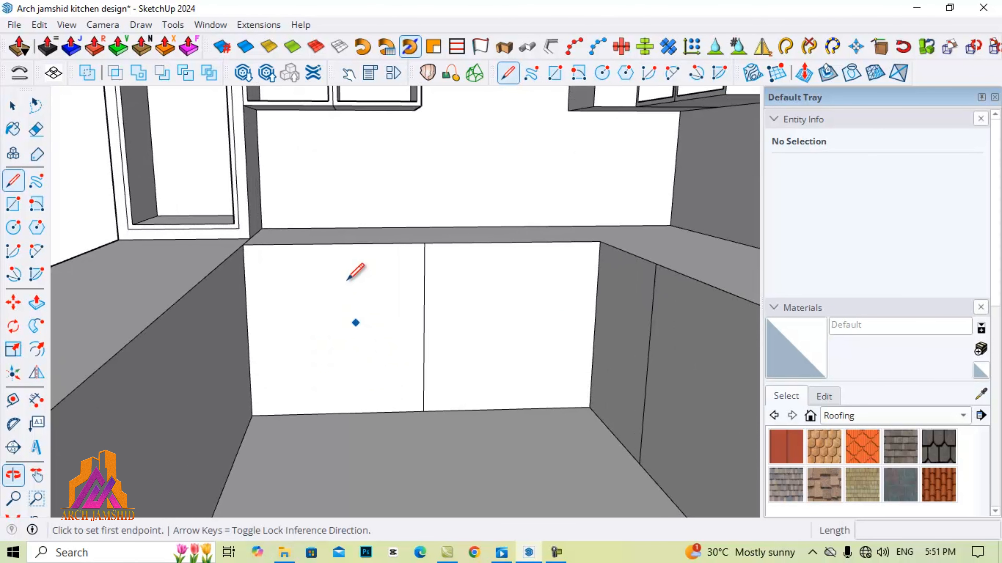
pyautogui.click(335, 243)
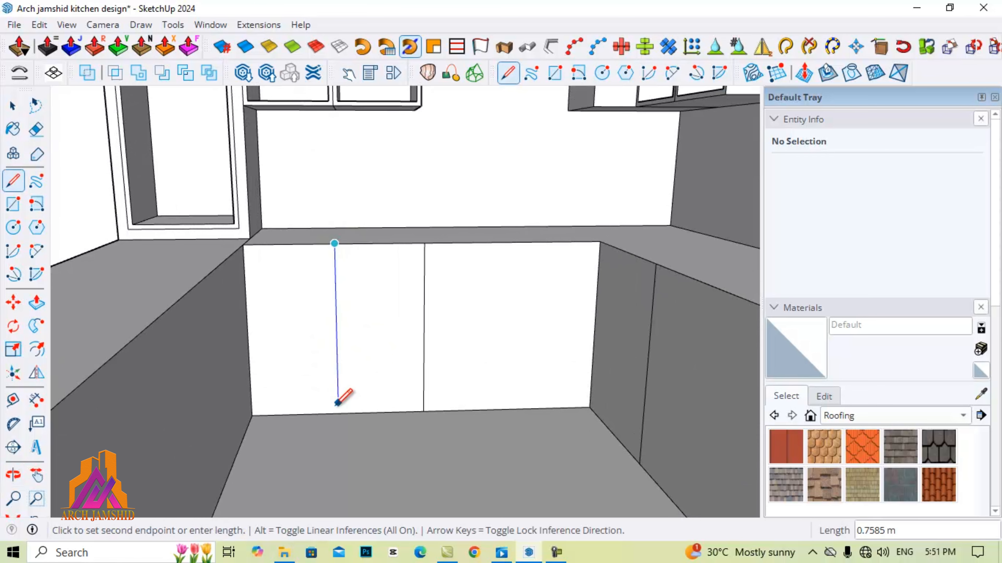
pyautogui.press('space')
# Step: Offset the outlines of both halves of the divided base panel inward to form thin door frames
pyautogui.scroll(1, 331, 329)
pyautogui.press('f')
pyautogui.click(334, 294)
pyautogui.click(328, 271)
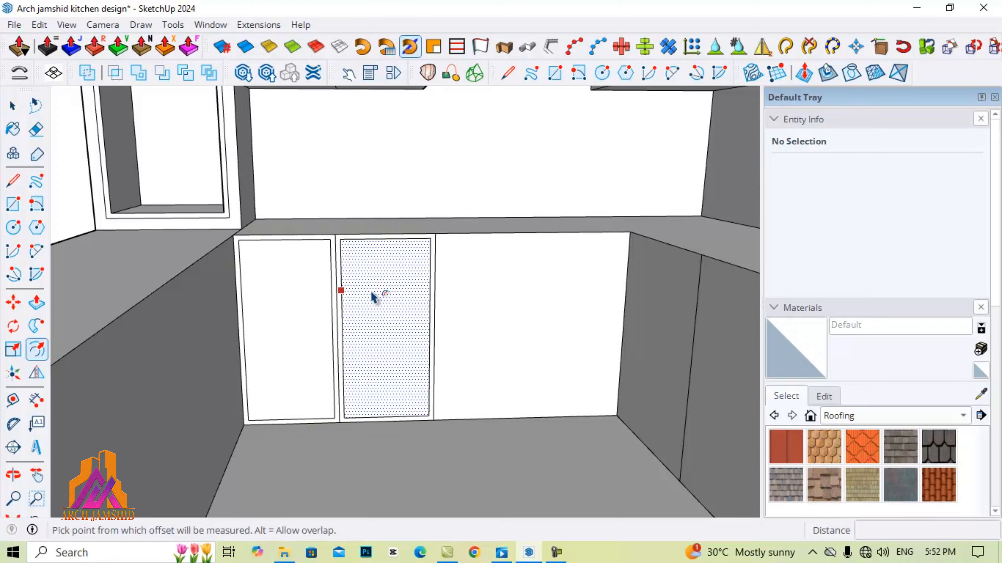
# Step: Divide the second base panel from the corner on the long wall with a vertical line at its midpoint
pyautogui.moveTo(371, 290); pyautogui.dragTo(556, 238, button='middle')
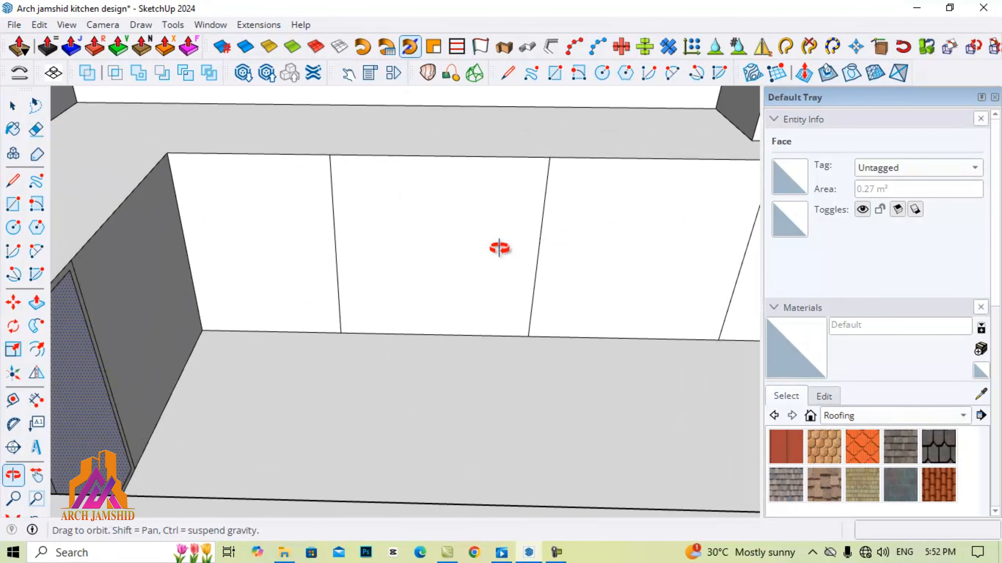
pyautogui.click(439, 156)
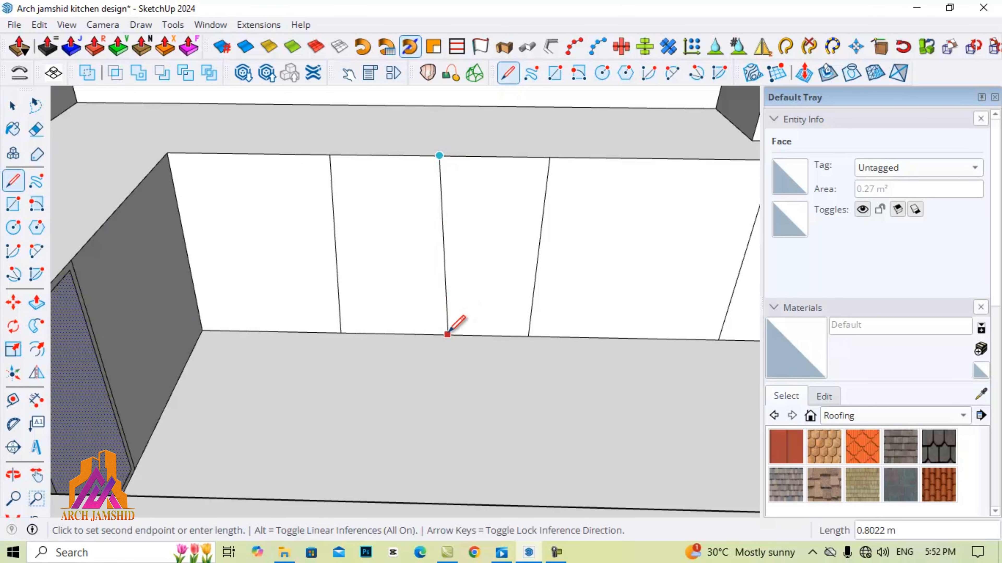
pyautogui.scroll(2, 443, 335)
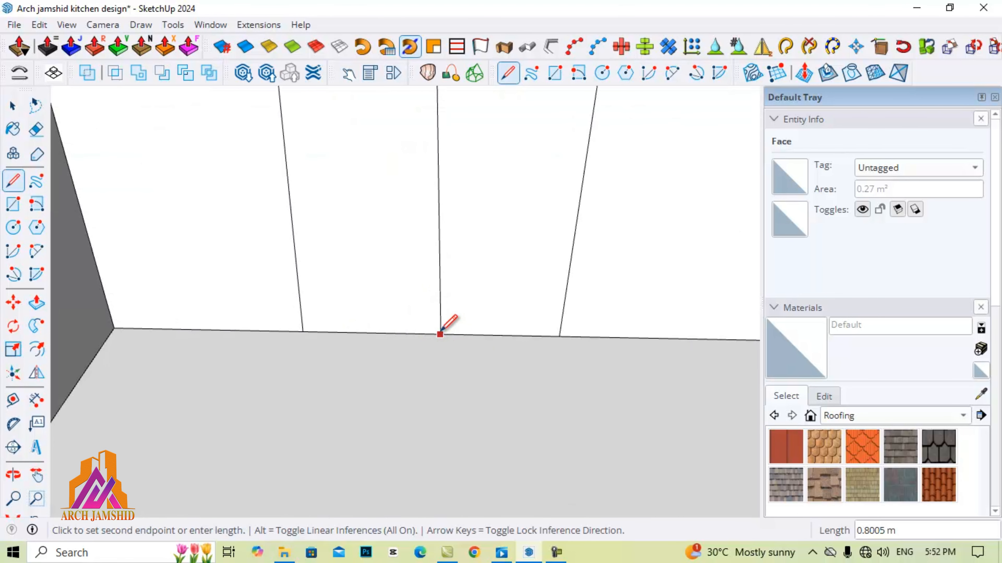
pyautogui.scroll(-3, 430, 332)
pyautogui.press('space')
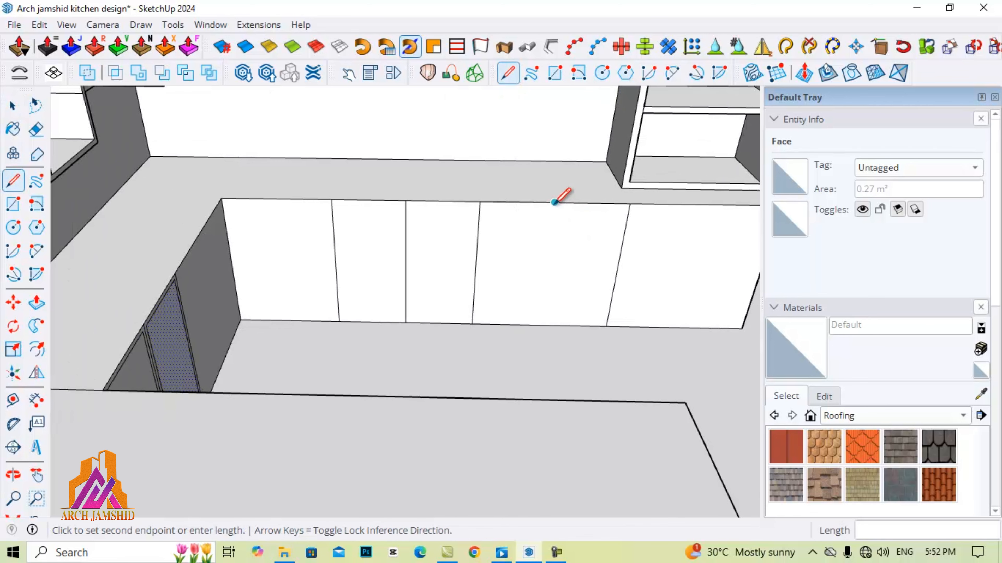
# Step: Divide the two remaining wide base panels toward the right tall cabinet with vertical lines at their midpoints
pyautogui.scroll(-3, 548, 292)
pyautogui.scroll(2, 568, 237)
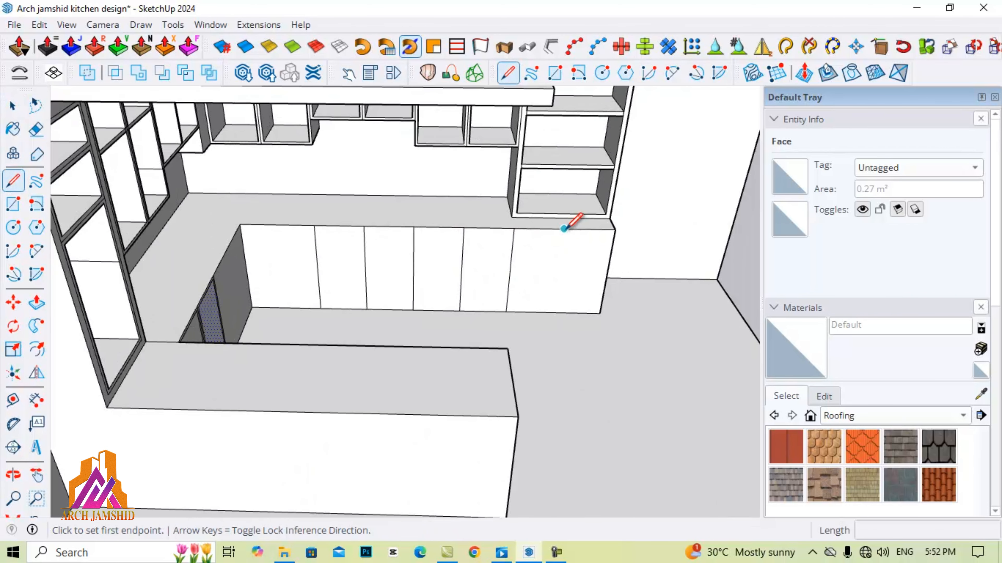
pyautogui.click(564, 229)
pyautogui.click(552, 312)
pyautogui.press('space')
pyautogui.scroll(1, 586, 264)
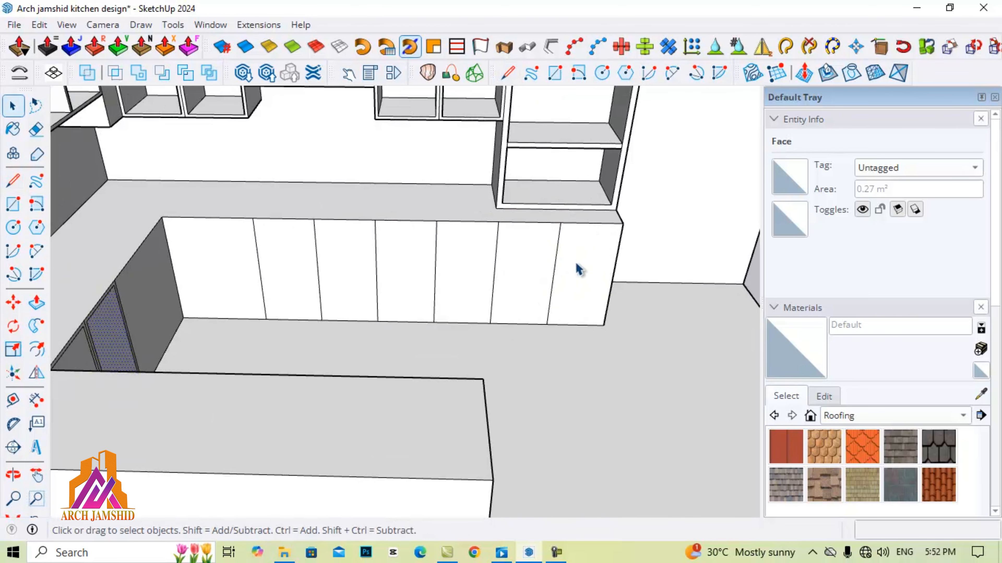
# Step: Offset the outline of the corner base panel on the long wall inward by 0.02 m
pyautogui.scroll(3, 253, 244)
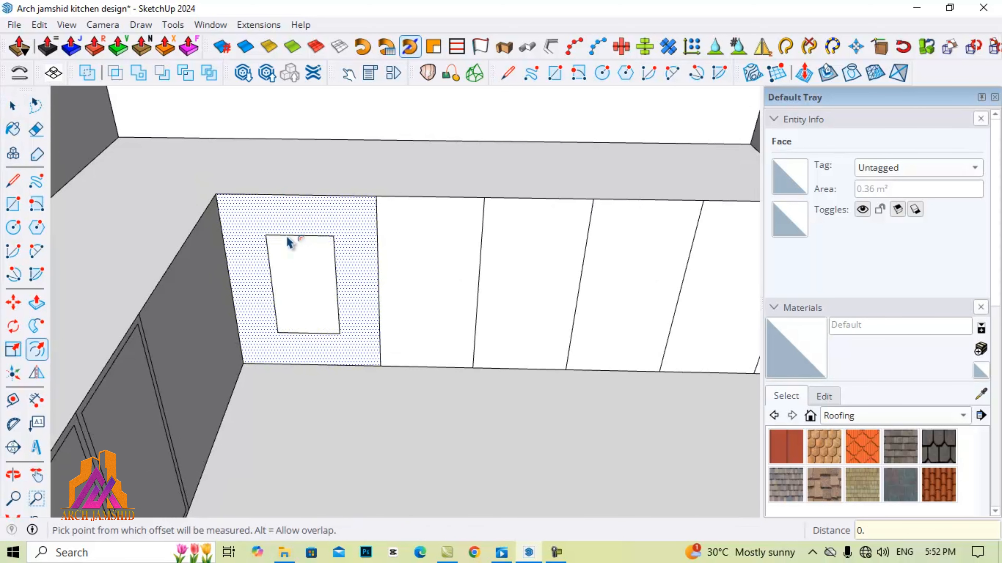
pyautogui.write('02')
pyautogui.press('Return')
pyautogui.press('space')
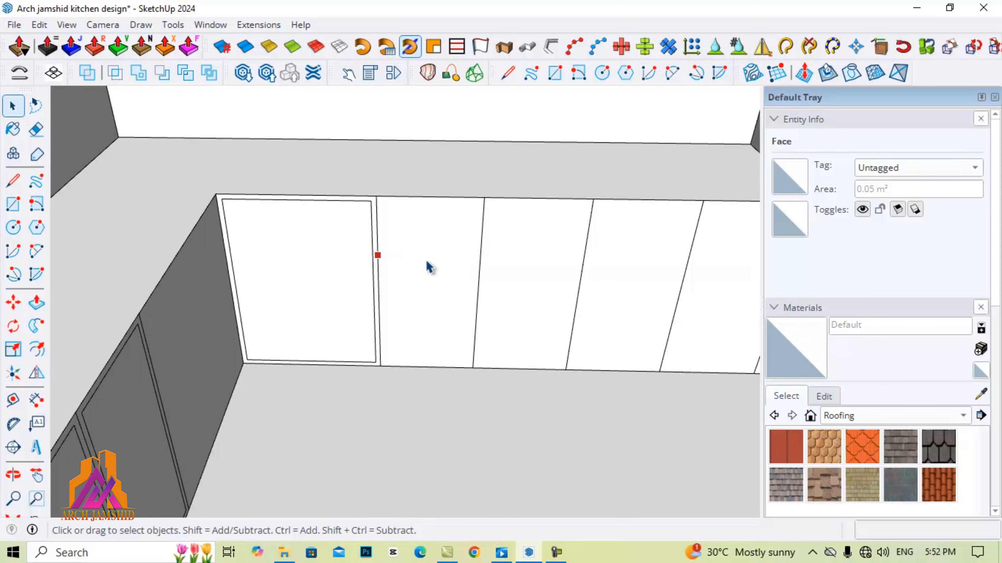
# Step: Offset the other six base panels along the long wall inward by the same 0.02 m
pyautogui.click(426, 266)
pyautogui.press('space')
pyautogui.click(454, 414)
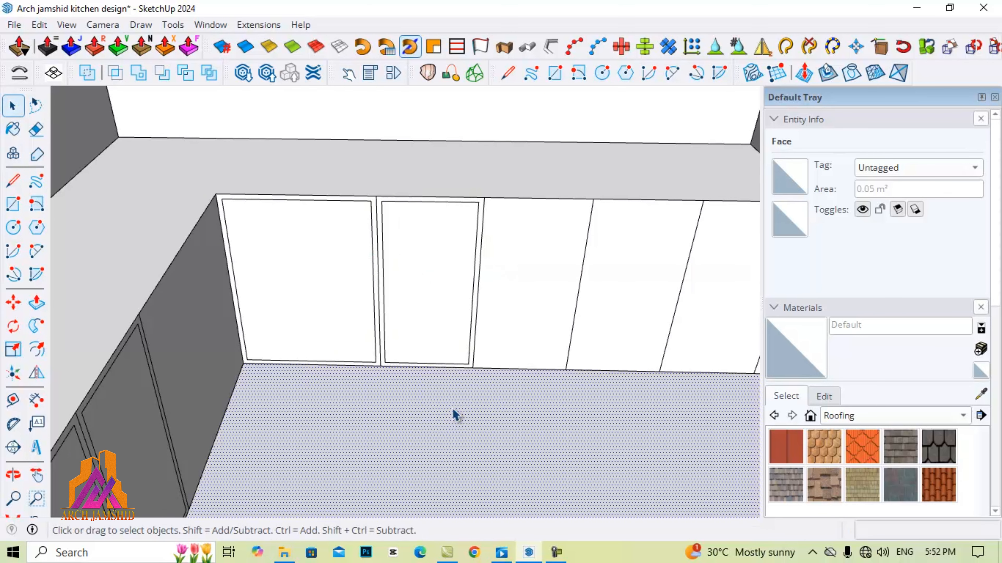
pyautogui.scroll(-5, 458, 312)
pyautogui.scroll(8, 394, 277)
pyautogui.press('f')
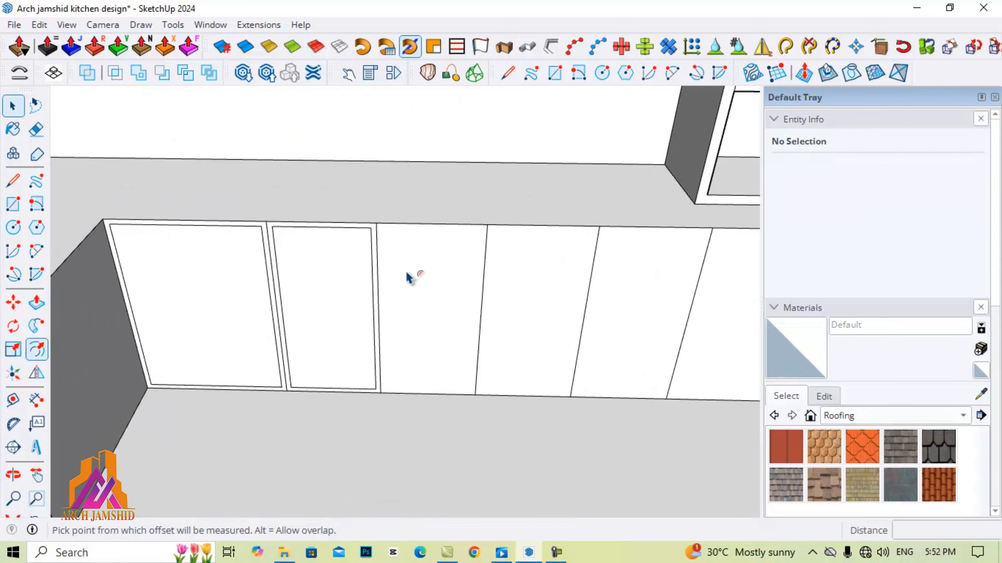
pyautogui.scroll(-4, 621, 308)
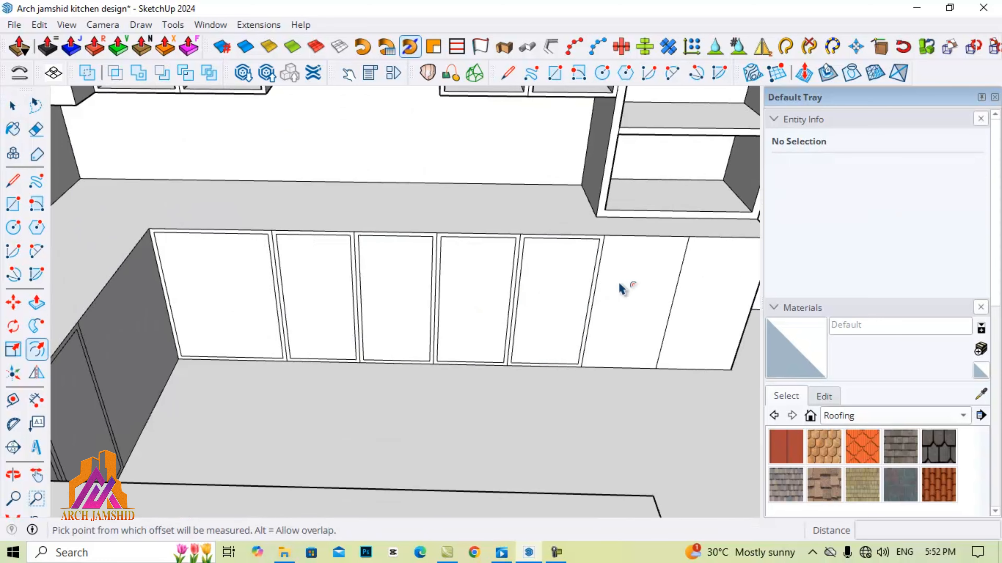
pyautogui.scroll(2, 566, 284)
pyautogui.scroll(-3, 561, 253)
# Step: Push the two framed base panels beside the peninsula inward to form open compartments
pyautogui.moveTo(560, 252); pyautogui.dragTo(358, 208, button='middle')
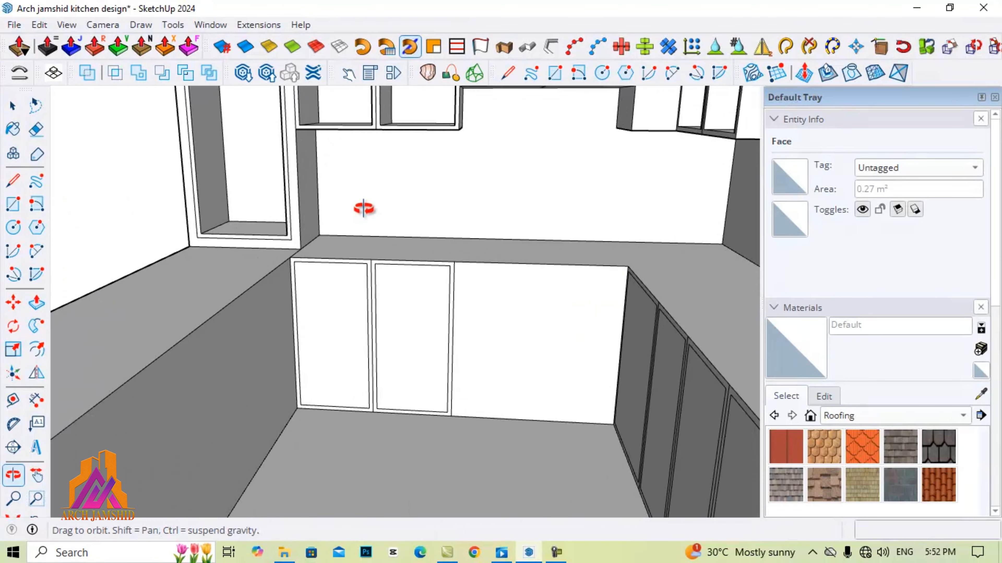
pyautogui.scroll(3, 359, 294)
pyautogui.press('space')
pyautogui.scroll(-4, 316, 299)
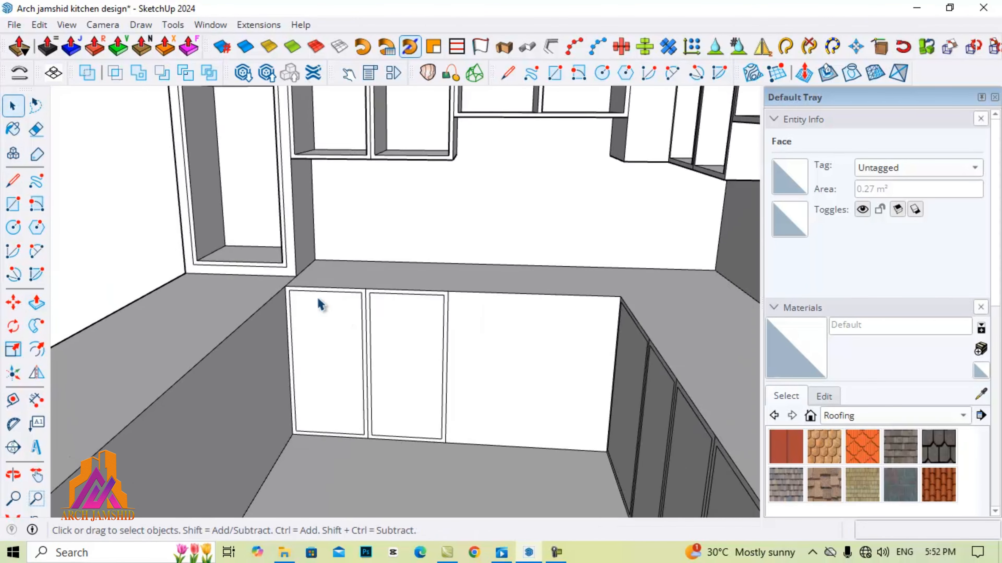
pyautogui.moveTo(317, 299); pyautogui.dragTo(139, 255, button='middle')
pyautogui.scroll(-4, 271, 285)
pyautogui.scroll(1, 267, 281)
pyautogui.scroll(5, 268, 286)
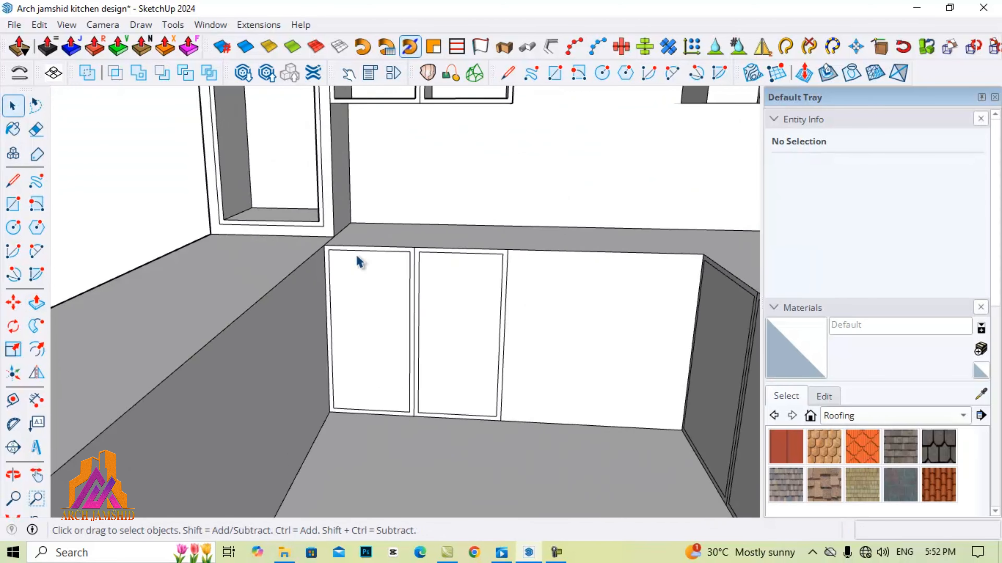
pyautogui.press('p')
pyautogui.click(381, 302)
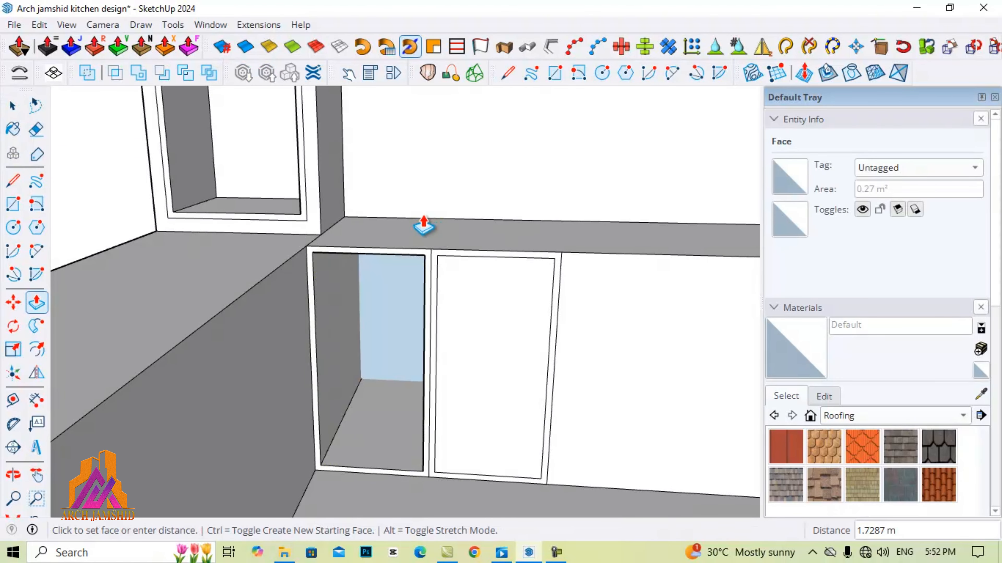
pyautogui.doubleClick(488, 331)
pyautogui.scroll(-3, 318, 197)
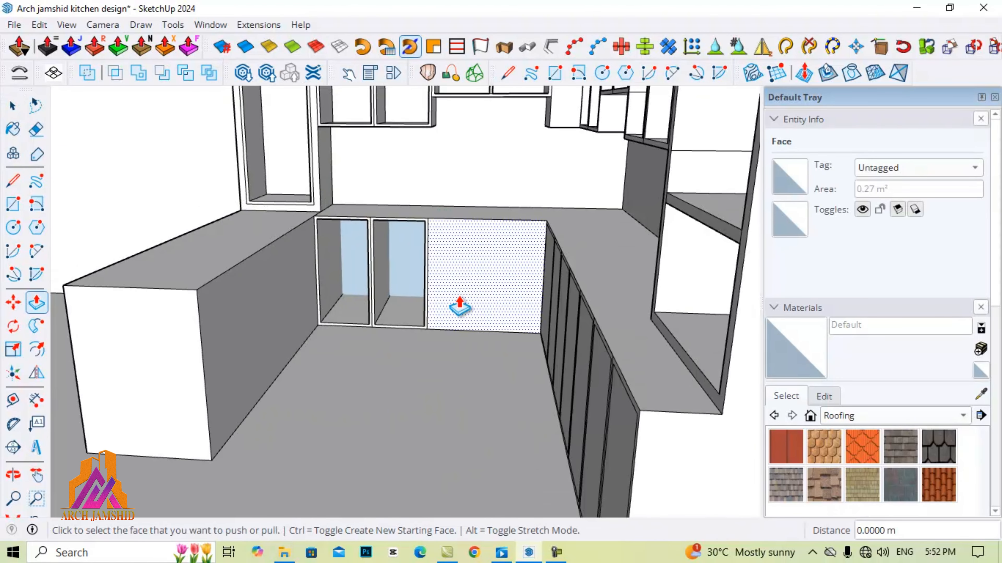
# Step: Push all seven framed base panels along the long wall inward by the same depth to open the compartments
pyautogui.moveTo(572, 344); pyautogui.dragTo(682, 284, button='middle')
pyautogui.press('space')
pyautogui.scroll(5, 530, 266)
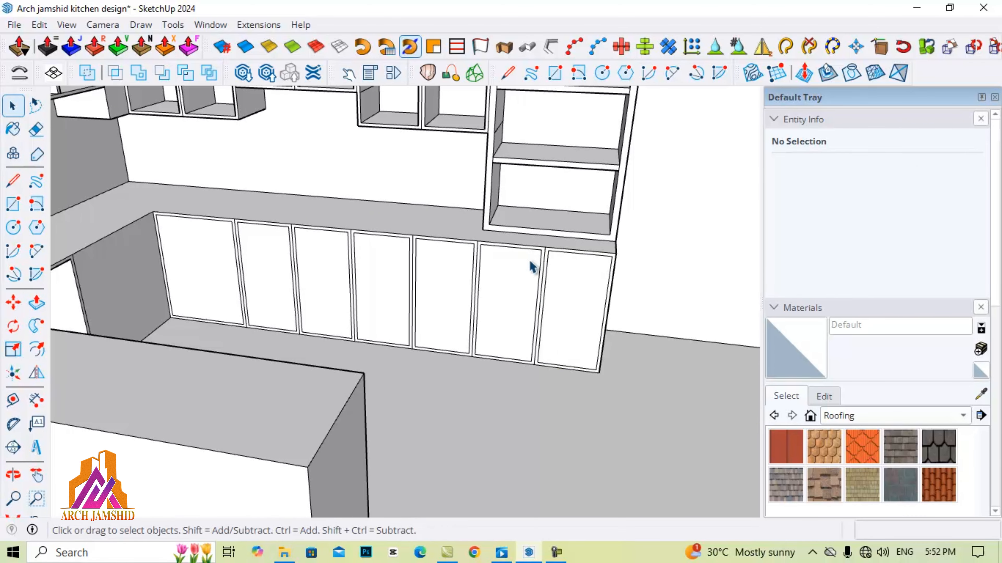
pyautogui.press('p')
pyautogui.doubleClick(564, 308)
pyautogui.doubleClick(513, 312)
pyautogui.doubleClick(447, 302)
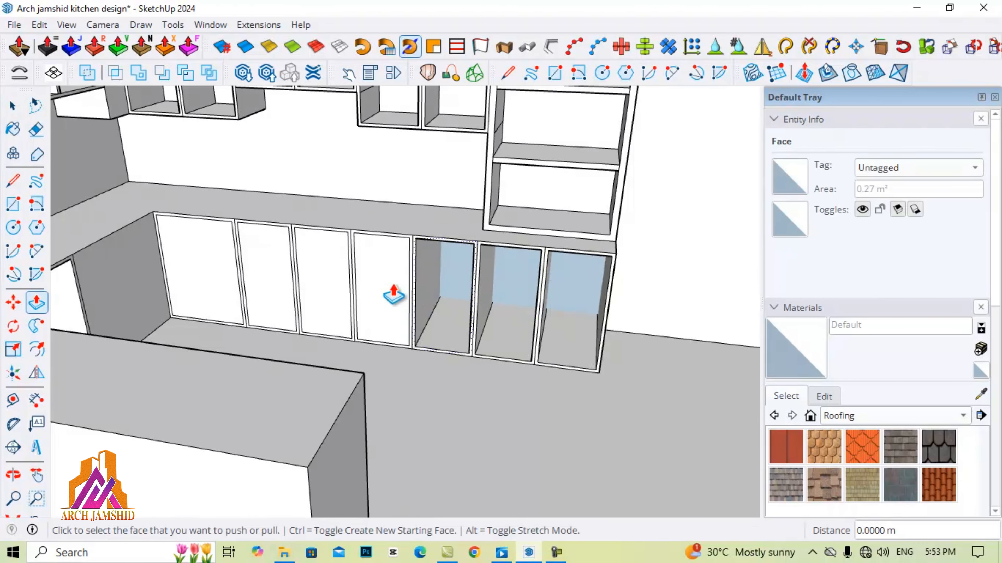
pyautogui.doubleClick(276, 275)
pyautogui.doubleClick(202, 262)
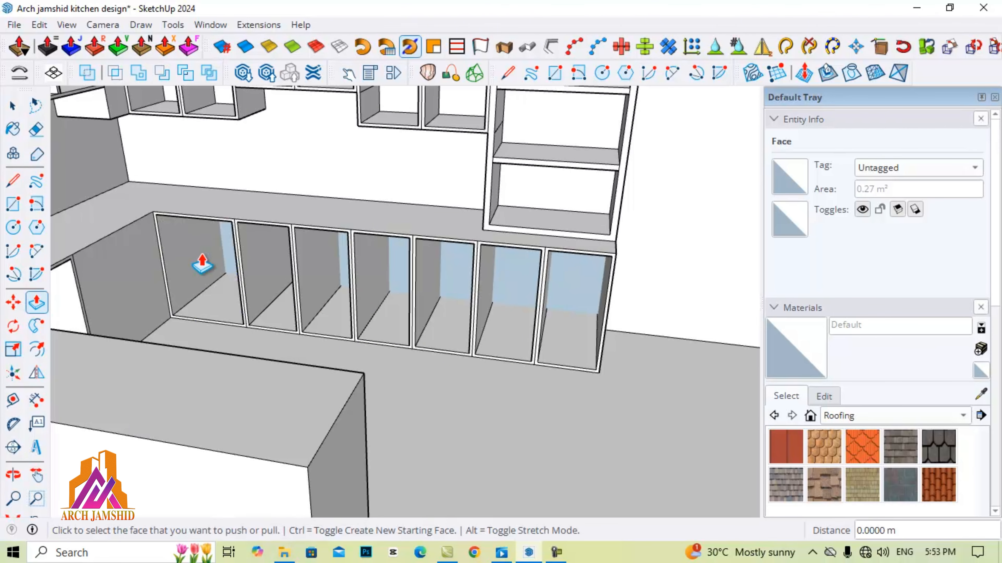
# Step: Offset the outline of the peninsula's kitchen-side face inward to form a thin frame
pyautogui.press('space')
pyautogui.moveTo(204, 259); pyautogui.dragTo(290, 293, button='middle')
pyautogui.click(290, 294)
pyautogui.scroll(1, 331, 284)
pyautogui.press('f')
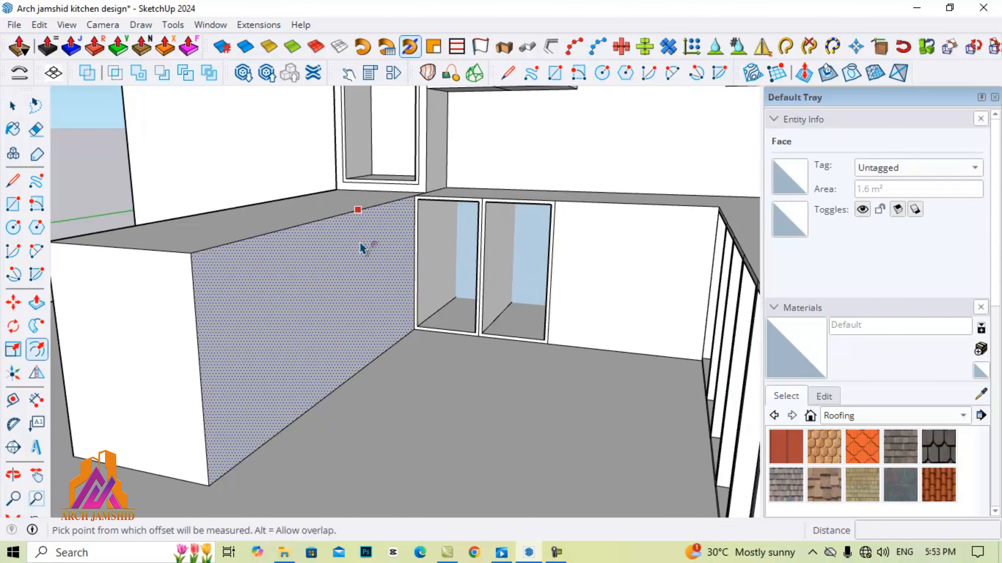
pyautogui.click(299, 227)
pyautogui.click(298, 242)
pyautogui.press('space')
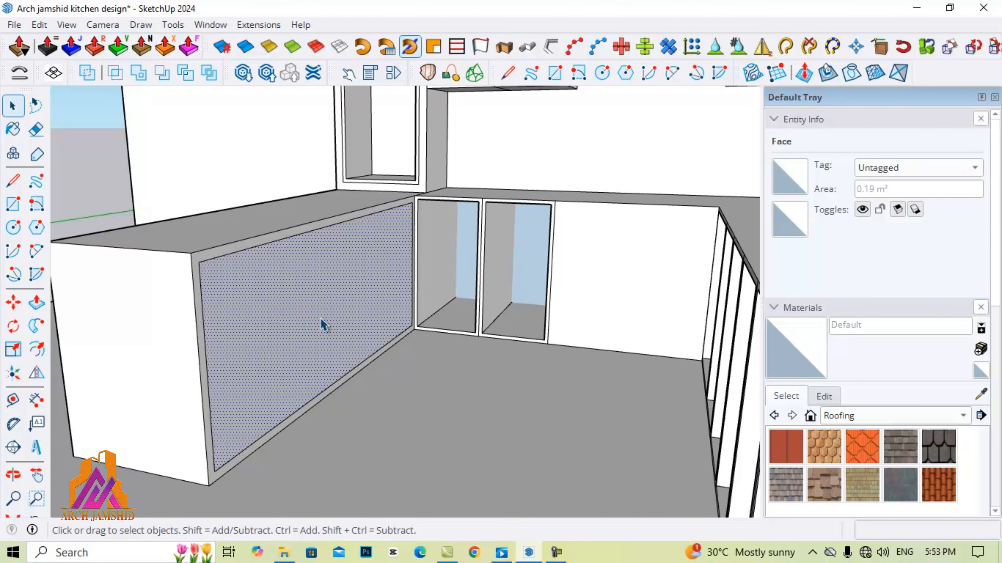
# Step: Push the framed kitchen-side panel of the peninsula inward to hollow out one open compartment
pyautogui.click(324, 328)
pyautogui.press('p')
pyautogui.click(244, 324)
pyautogui.press('space')
pyautogui.scroll(-4, 387, 328)
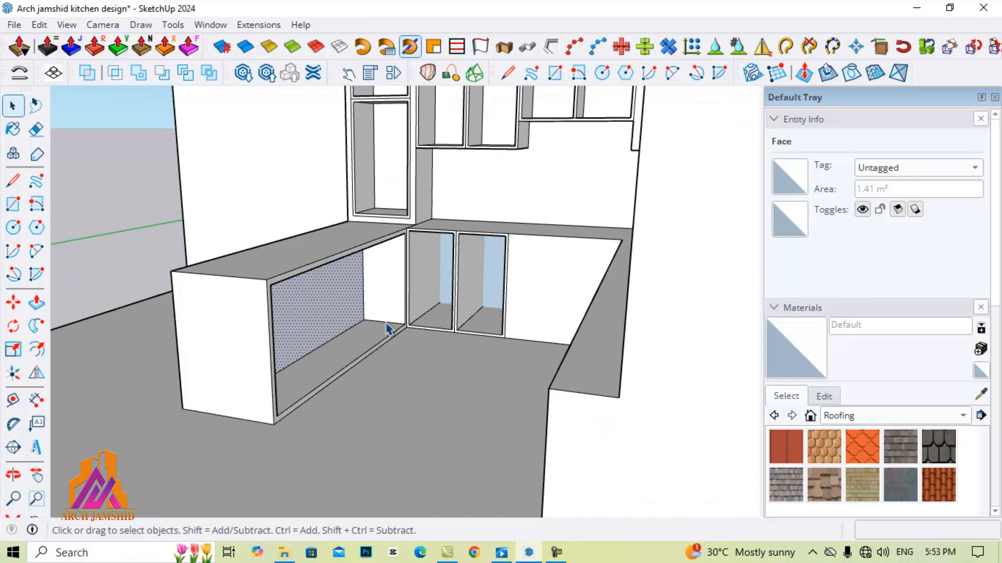
# Step: Draw short lines at the free end of the peninsula's frame to separate the countertop edge from the side post
pyautogui.scroll(4, 276, 294)
pyautogui.press('l')
pyautogui.click(310, 285)
pyautogui.click(302, 287)
pyautogui.scroll(-1, 308, 284)
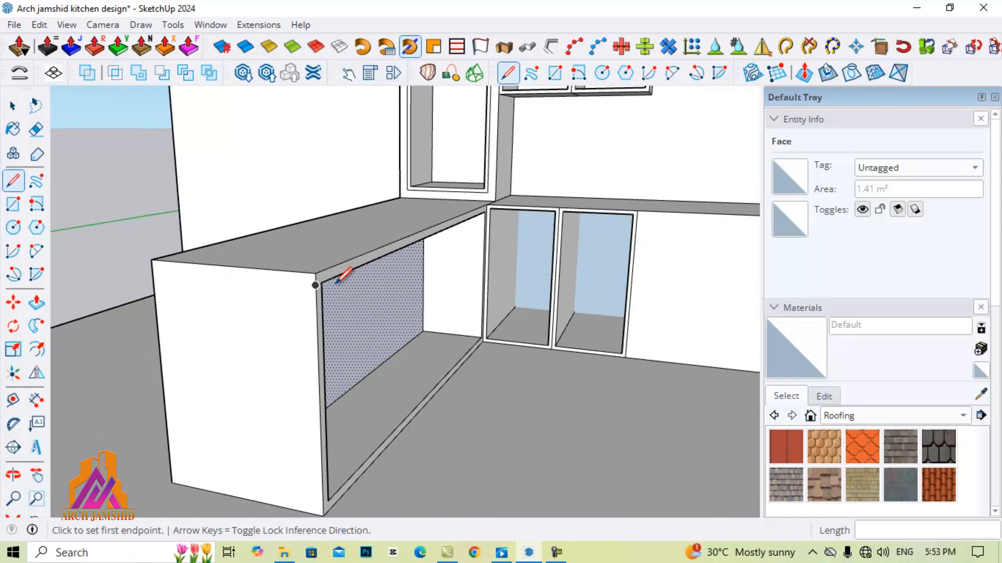
pyautogui.click(316, 284)
# Step: Draw a thin countertop-edge rectangle along the upper edge of the peninsula's long outer face
pyautogui.press('space')
pyautogui.scroll(-3, 333, 290)
pyautogui.scroll(1, 339, 291)
pyautogui.moveTo(445, 295); pyautogui.dragTo(571, 261, button='middle')
pyautogui.click(236, 214)
pyautogui.scroll(3, 613, 276)
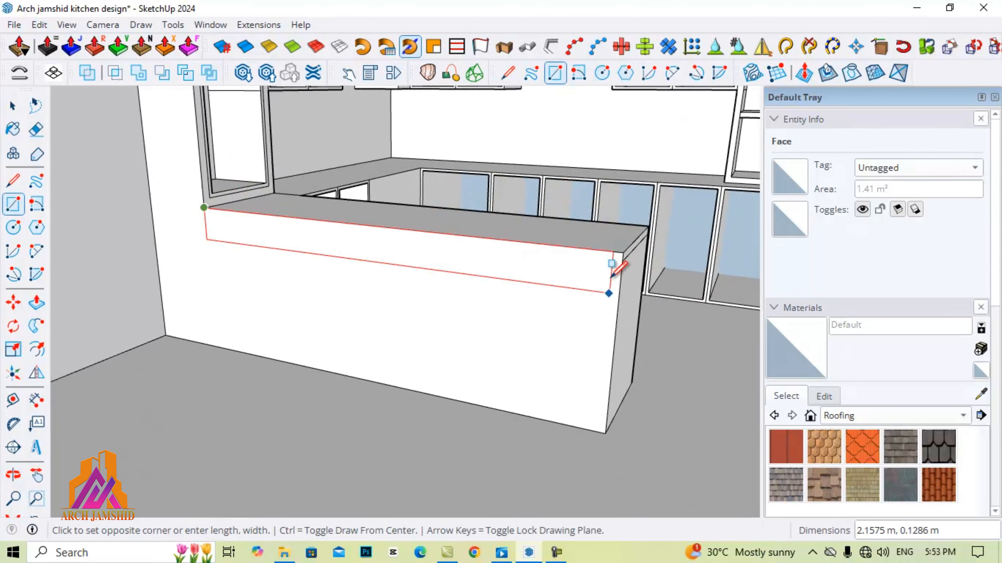
pyautogui.click(624, 254)
pyautogui.press('space')
# Step: Pull the countertop edge strips at the peninsula's free end and outer side slightly outward to form an overhang
pyautogui.scroll(2, 633, 253)
pyautogui.press('p')
pyautogui.scroll(1, 637, 248)
pyautogui.click(655, 248)
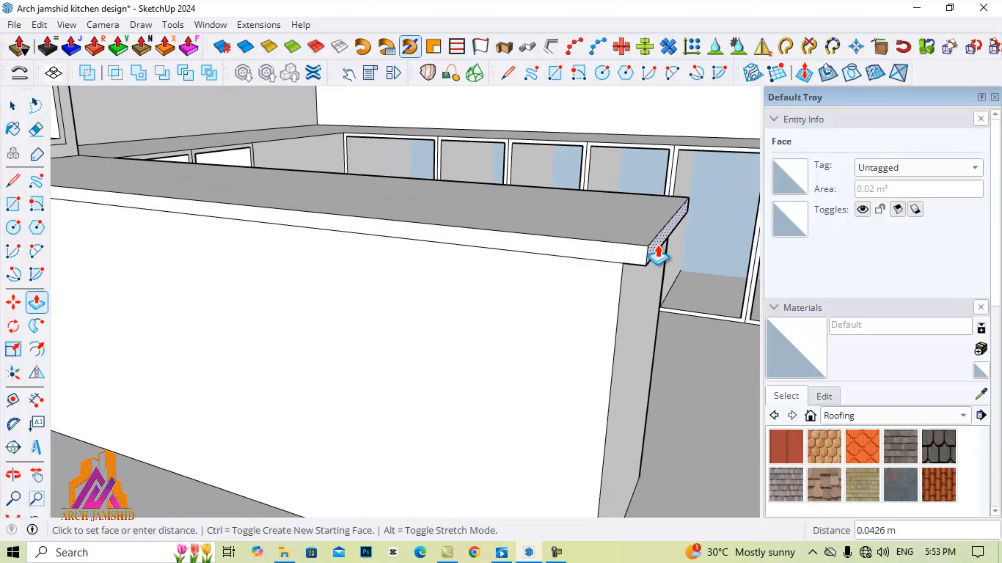
pyautogui.click(612, 256)
pyautogui.press('o')
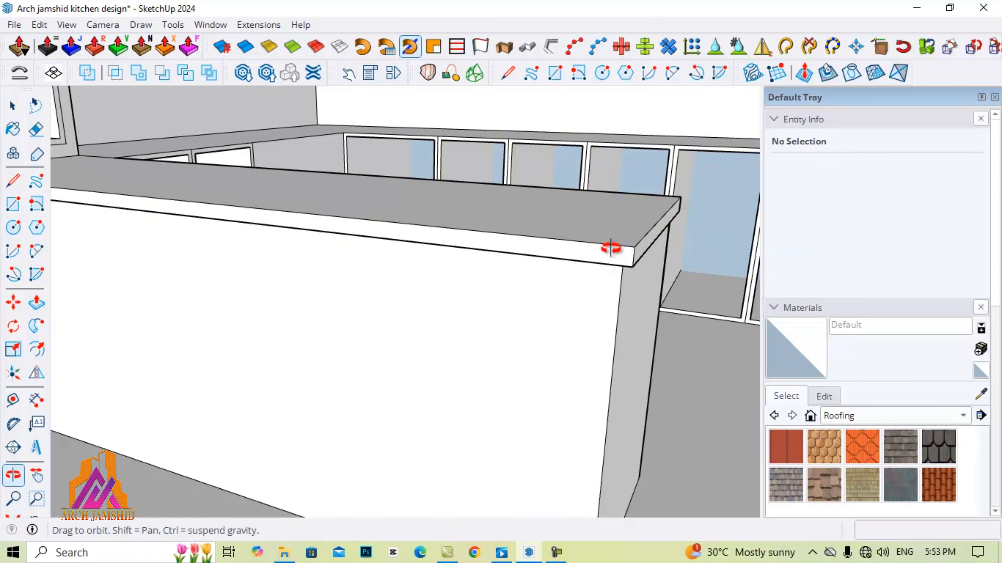
pyautogui.moveTo(615, 246); pyautogui.dragTo(353, 339)
pyautogui.scroll(3, 353, 338)
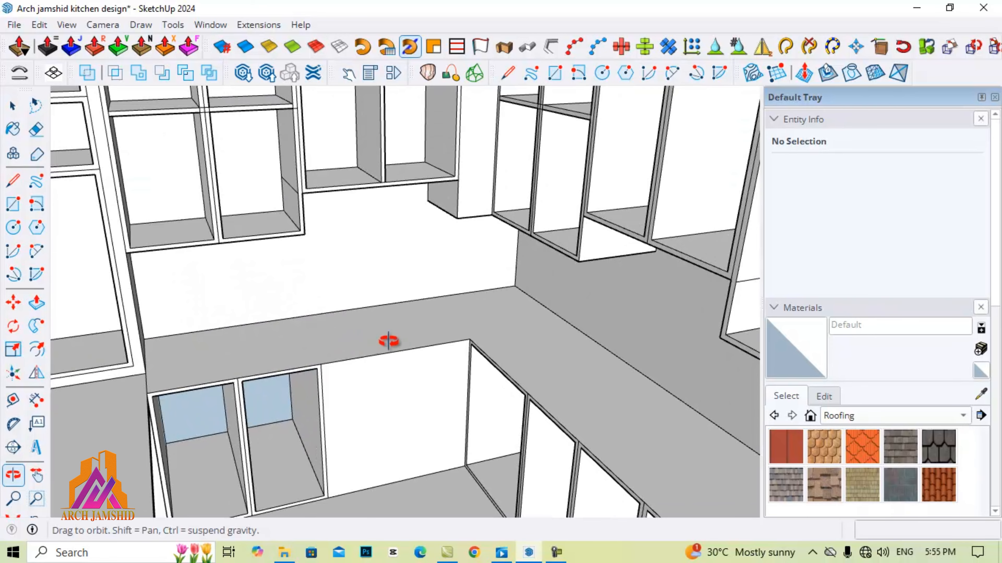
pyautogui.moveTo(335, 302); pyautogui.dragTo(366, 348)
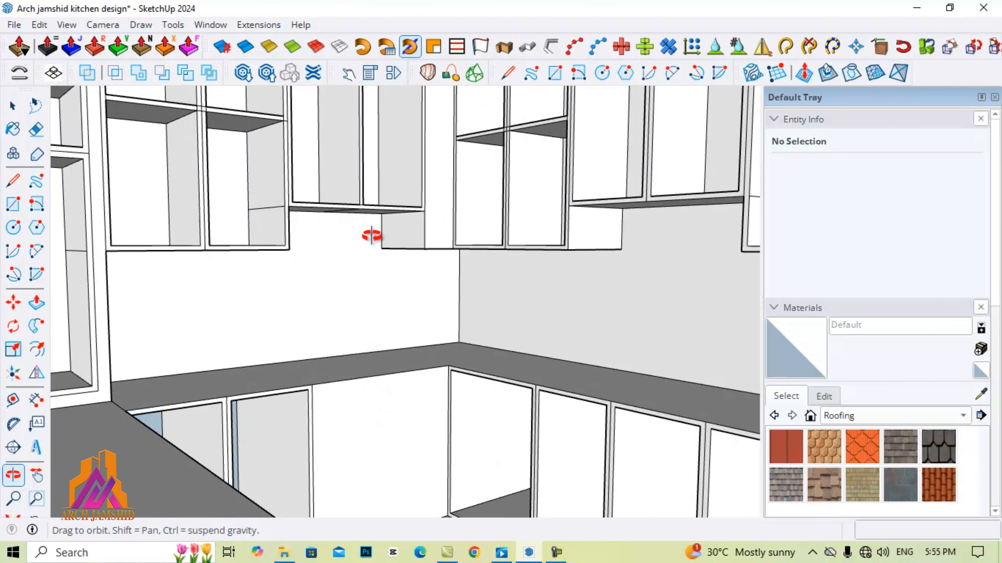
# Step: Close off the recess beneath the short upper cabinets with a line and pull the resulting face forward 0.4 m
pyautogui.moveTo(327, 237); pyautogui.dragTo(239, 260)
pyautogui.press('l')
pyautogui.click(220, 264)
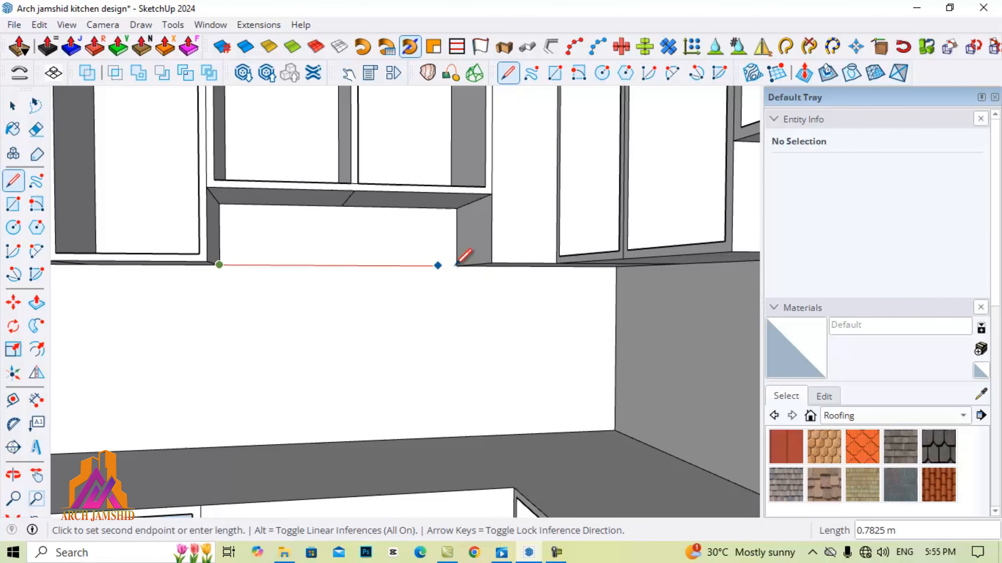
pyautogui.press('space')
pyautogui.click(431, 253)
pyautogui.press('p')
pyautogui.click(434, 253)
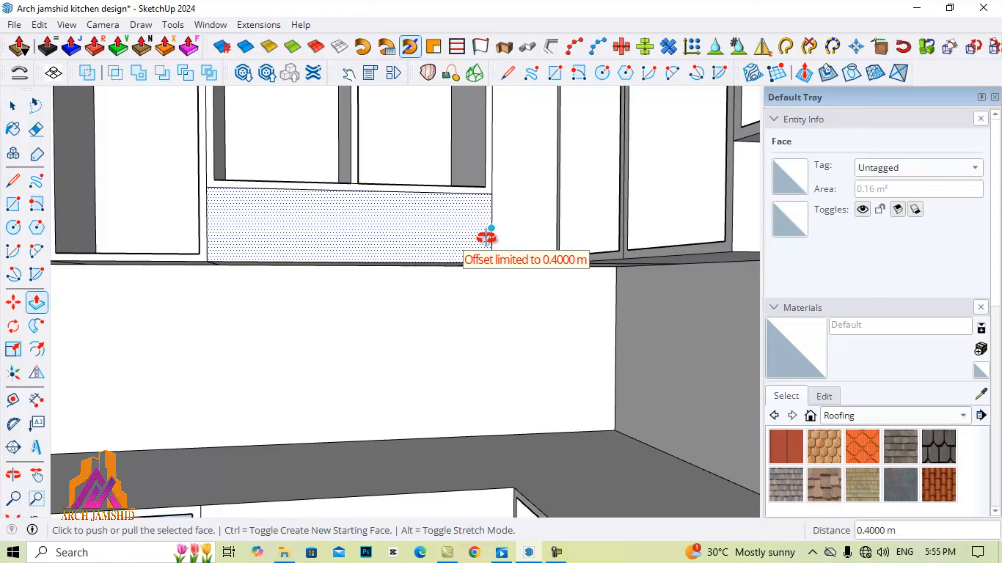
# Step: Pull the front of the block beneath the short upper cabinets beyond the cabinet fronts and push its underside upward to thin it
pyautogui.moveTo(486, 237); pyautogui.dragTo(334, 269, button='middle')
pyautogui.press('p')
pyautogui.click(367, 251)
pyautogui.click(402, 241)
pyautogui.press('space')
pyautogui.click(303, 236)
pyautogui.press('p')
pyautogui.click(304, 234)
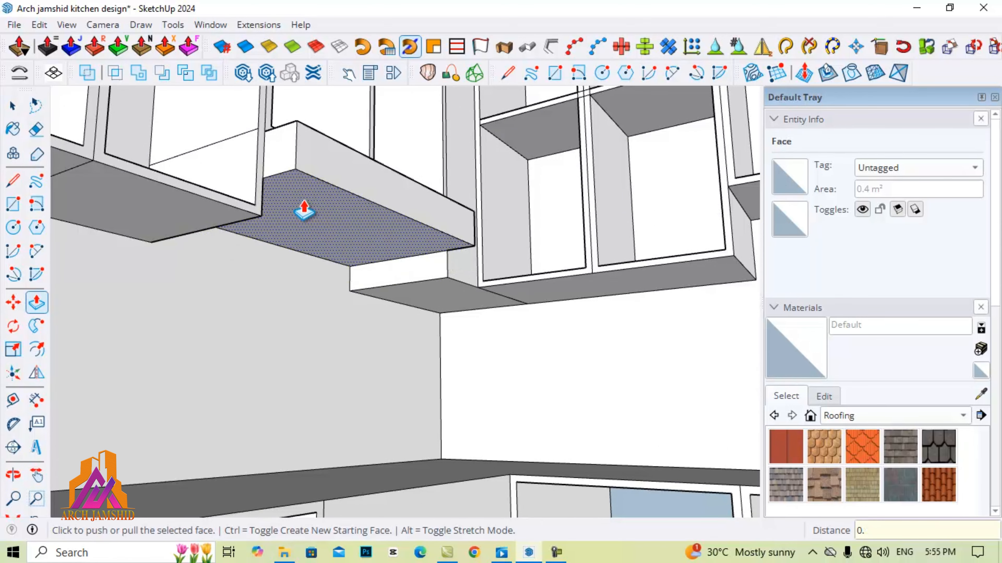
pyautogui.click(305, 213)
# Step: Draw a diagonal line across the end face of the hood block, from its upper edge down to its front edge
pyautogui.moveTo(305, 213); pyautogui.dragTo(327, 215, button='middle')
pyautogui.press('space')
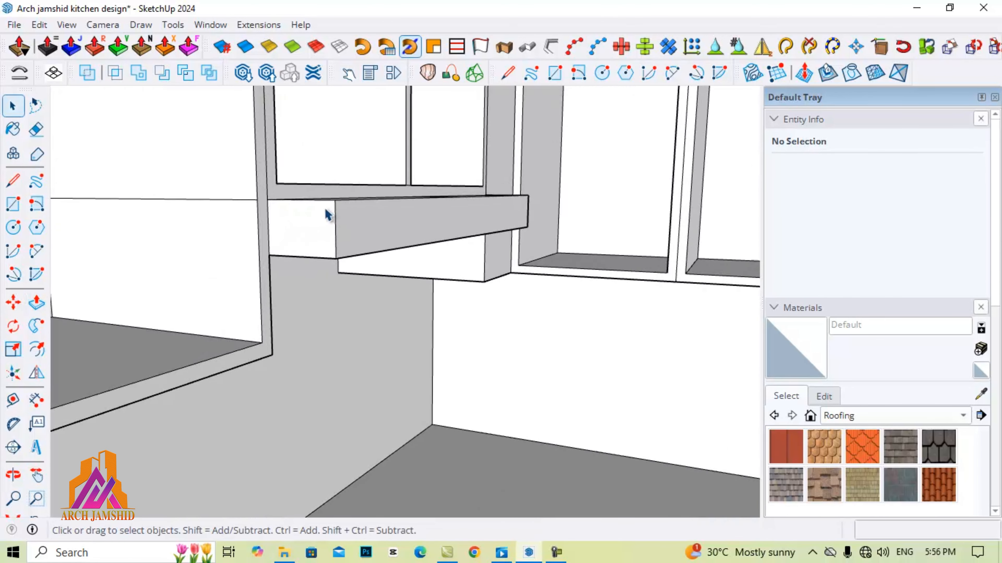
pyautogui.scroll(1, 327, 212)
pyautogui.press('l')
pyautogui.click(298, 199)
pyautogui.click(337, 246)
# Step: Push the triangular end face along the hood block's full length to cut a sloped front
pyautogui.press('space')
pyautogui.click(329, 222)
pyautogui.press('p')
pyautogui.click(330, 222)
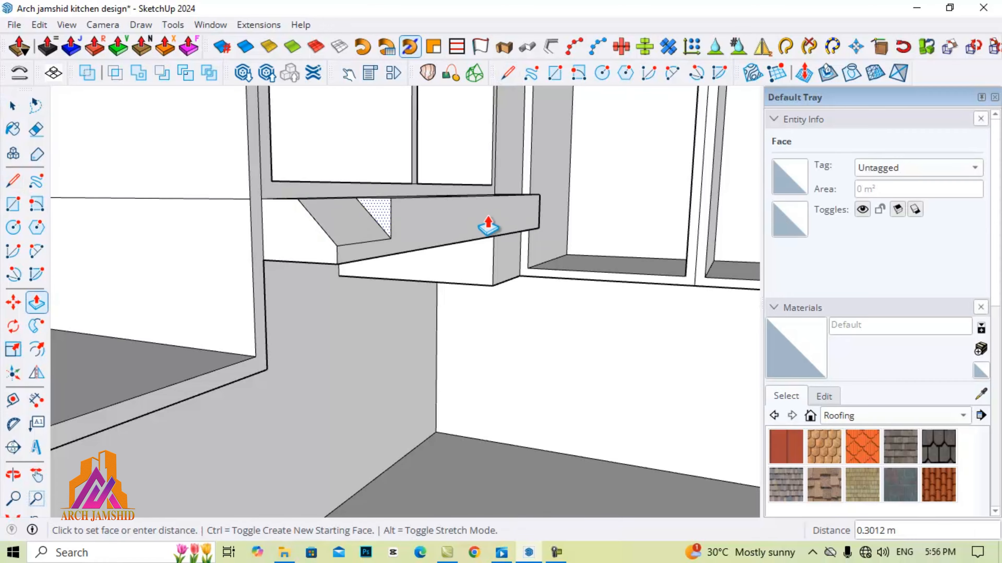
pyautogui.click(562, 209)
pyautogui.moveTo(500, 264); pyautogui.dragTo(425, 237, button='middle')
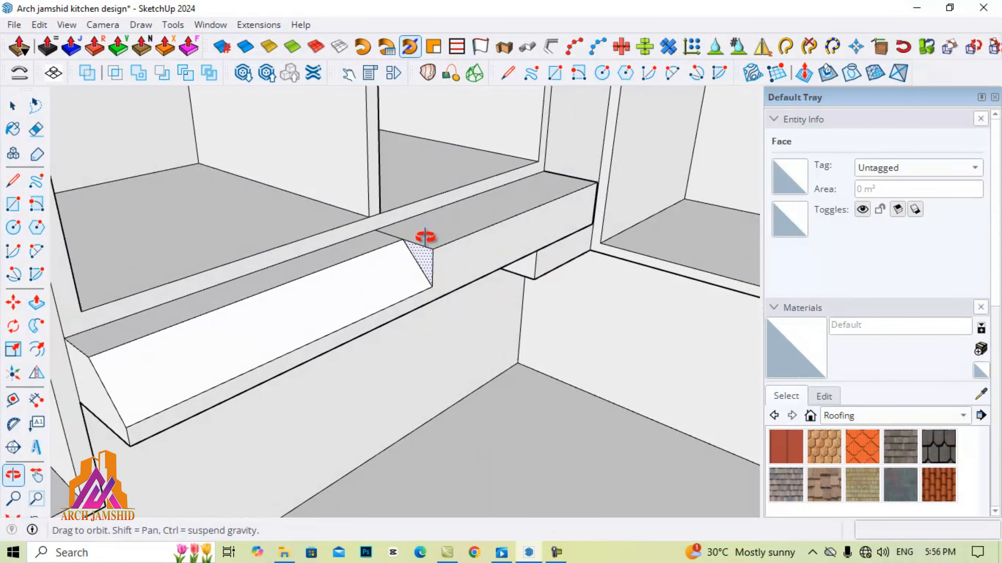
pyautogui.press('p')
pyautogui.scroll(-3, 514, 186)
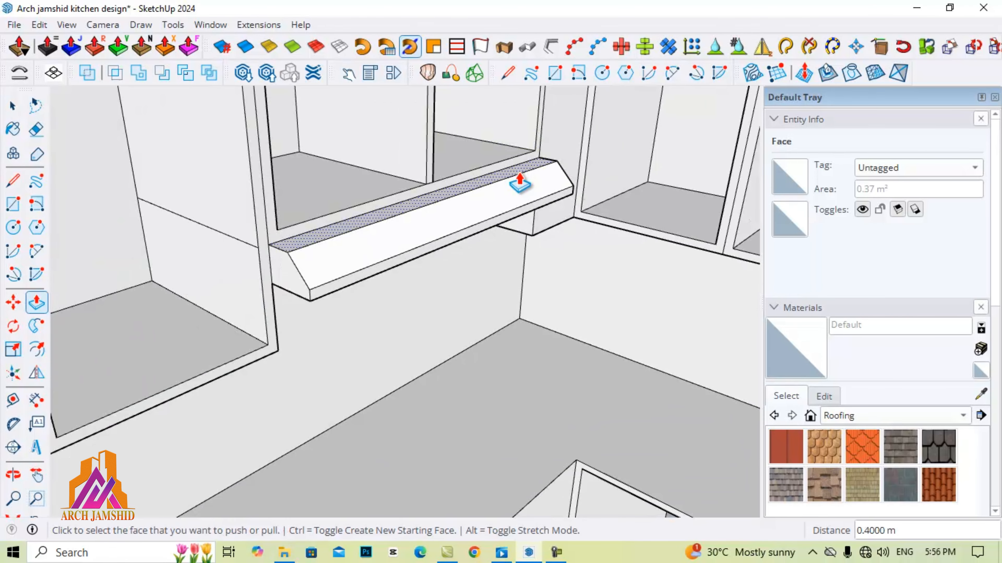
pyautogui.moveTo(515, 186)
pyautogui.mouseDown(button='middle')
pyautogui.moveTo(543, 91)
pyautogui.moveTo(224, 147)
pyautogui.moveTo(503, 298)
pyautogui.moveTo(360, 204)
pyautogui.moveTo(396, 262)
pyautogui.mouseUp(button='middle')
pyautogui.press('space')
pyautogui.scroll(-8, 396, 256)
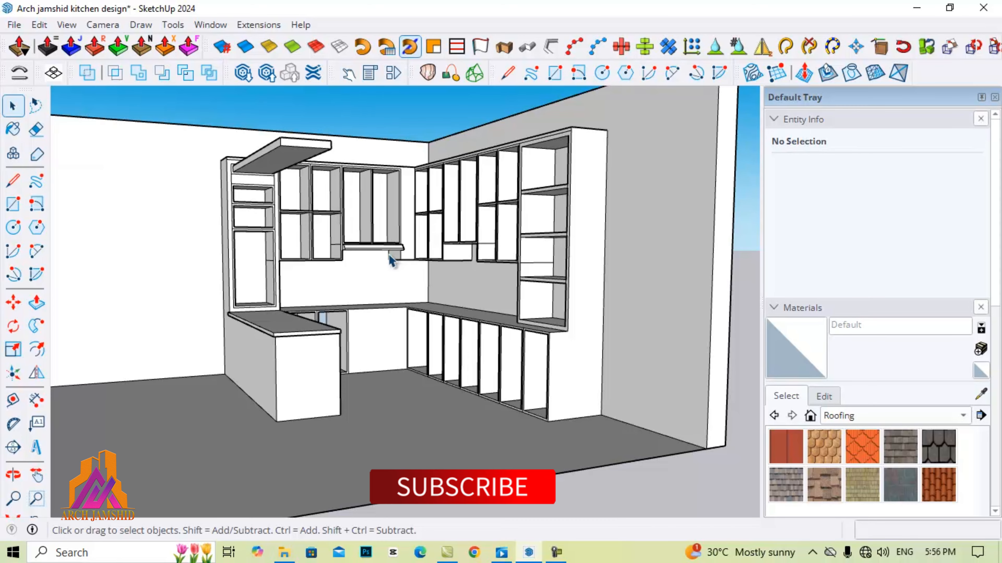
pyautogui.scroll(-2, 482, 279)
pyautogui.scroll(-2, 536, 307)
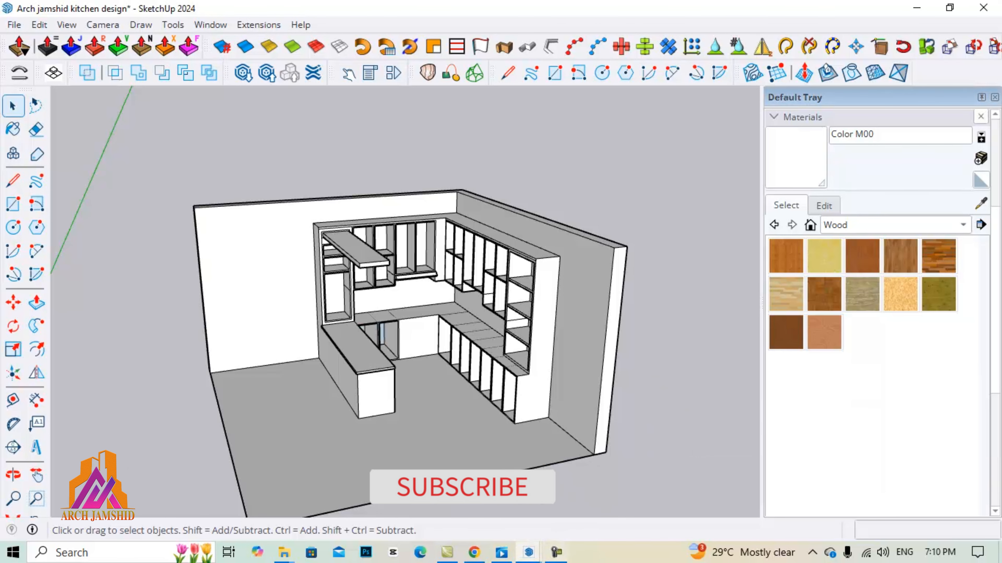
pyautogui.scroll(-3, 541, 457)
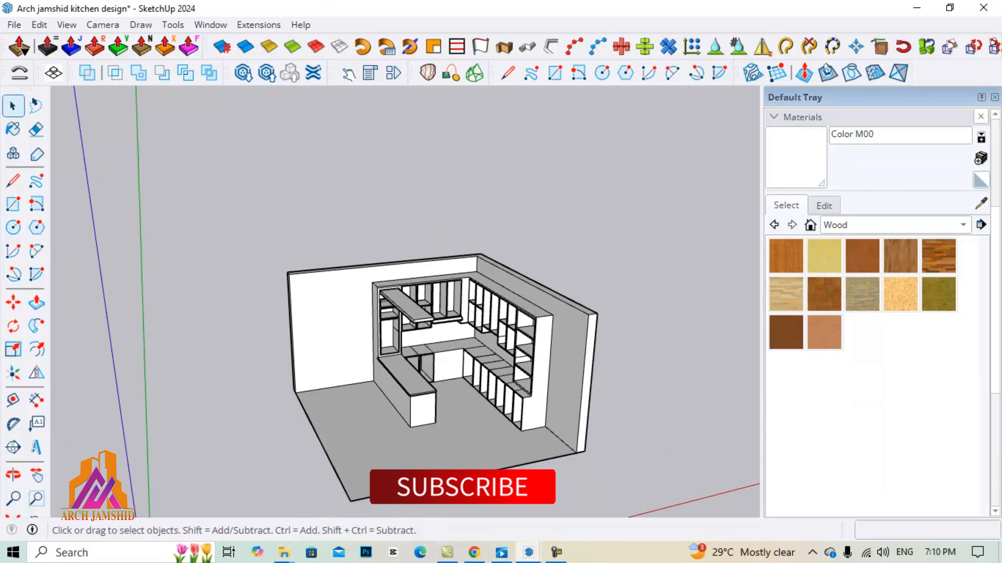